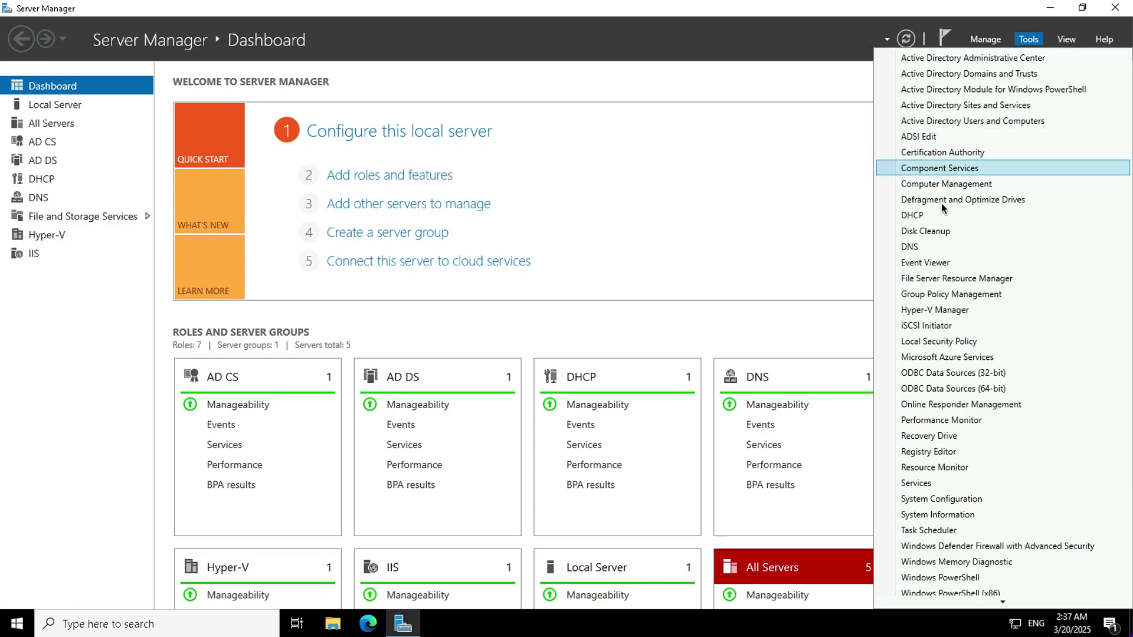
# Open DNS Manager in a maximized window and display the records of SEA-DC1's Contoso.com forward lookup zone.
pyautogui.click(968, 247)
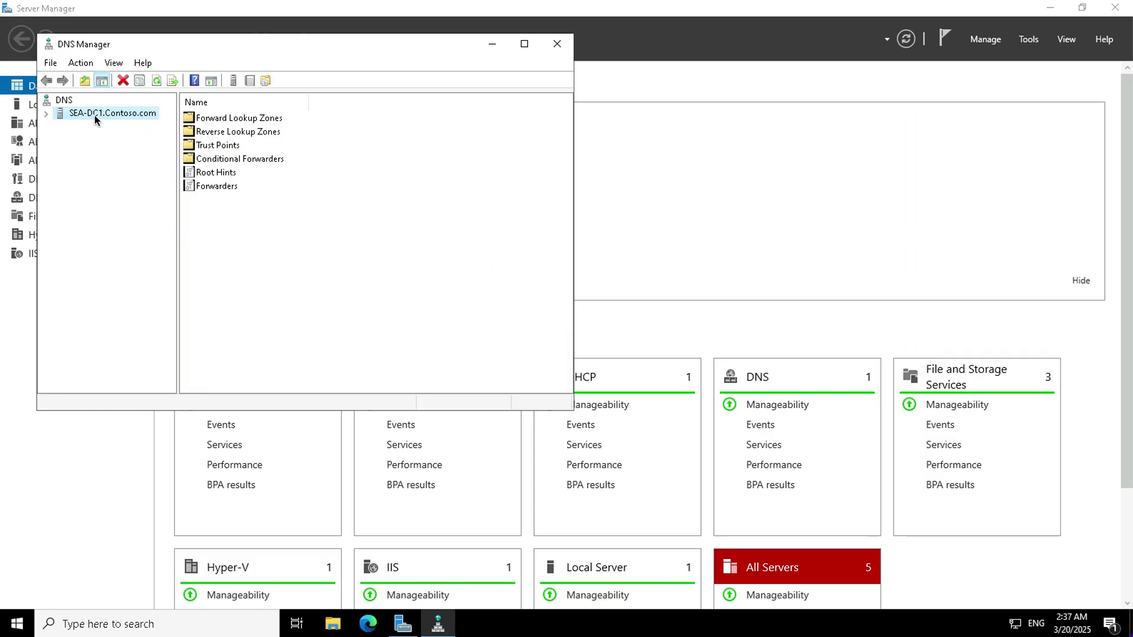
pyautogui.doubleClick(146, 41)
pyautogui.click(9, 75)
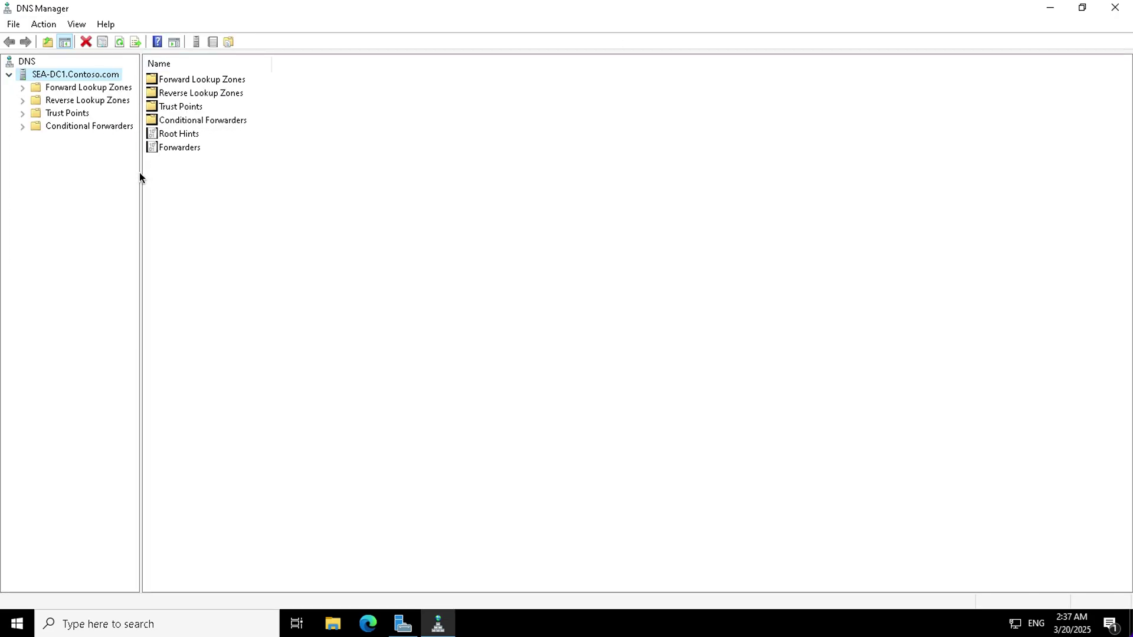
pyautogui.moveTo(140, 172); pyautogui.dragTo(180, 179)
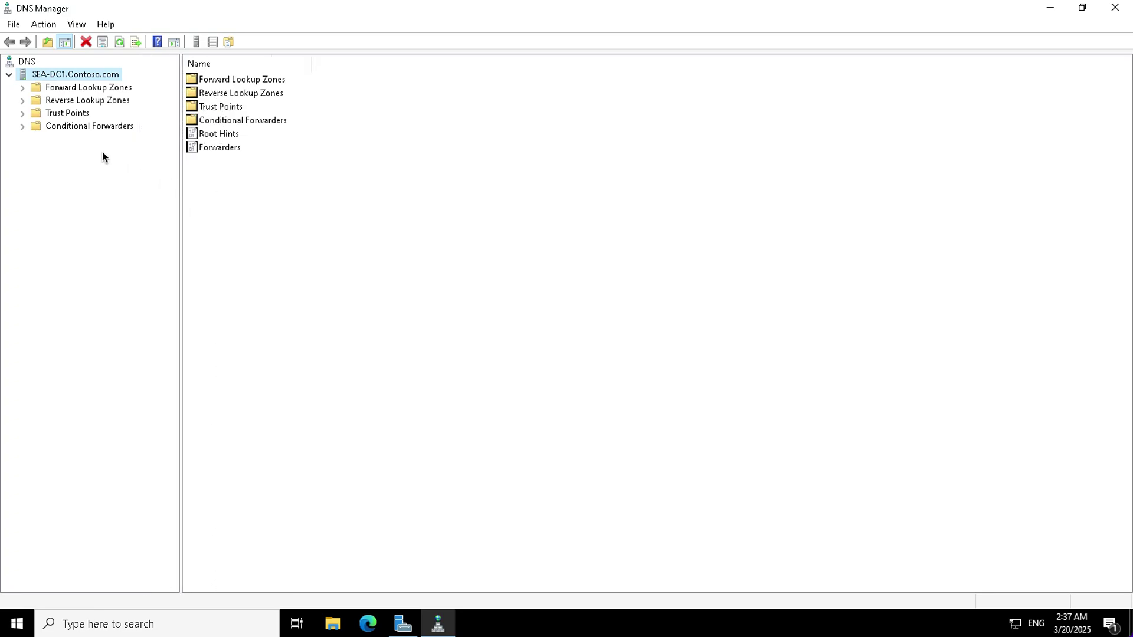
pyautogui.doubleClick(73, 88)
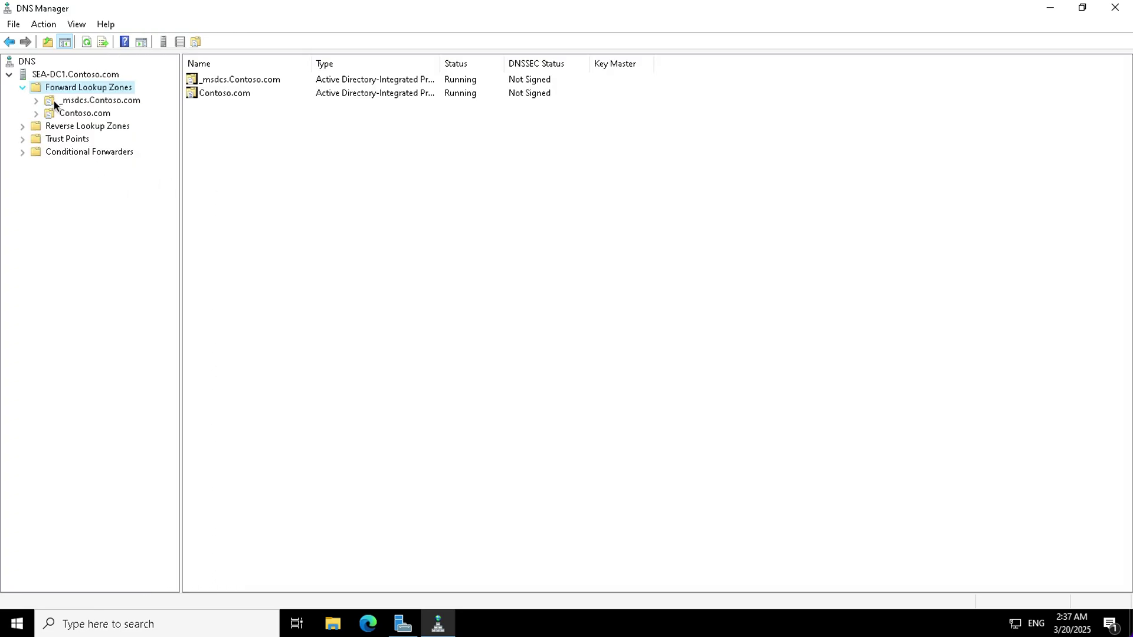
pyautogui.click(91, 114)
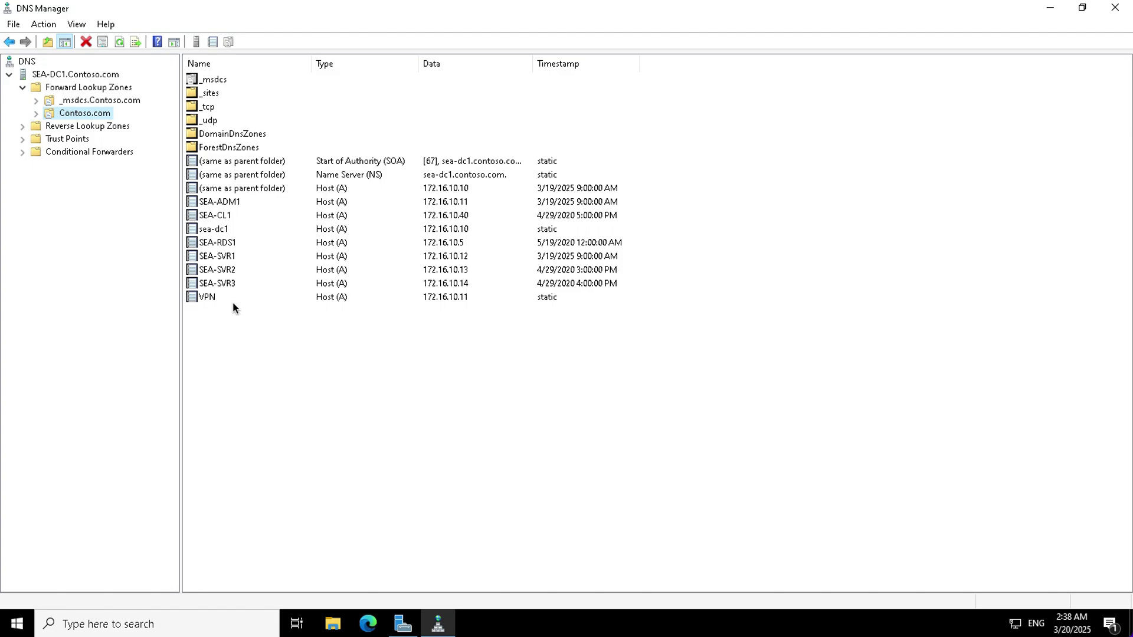
# Copy the IP address from the SEA-SVR1 host record and close its properties without changes.
pyautogui.doubleClick(447, 256)
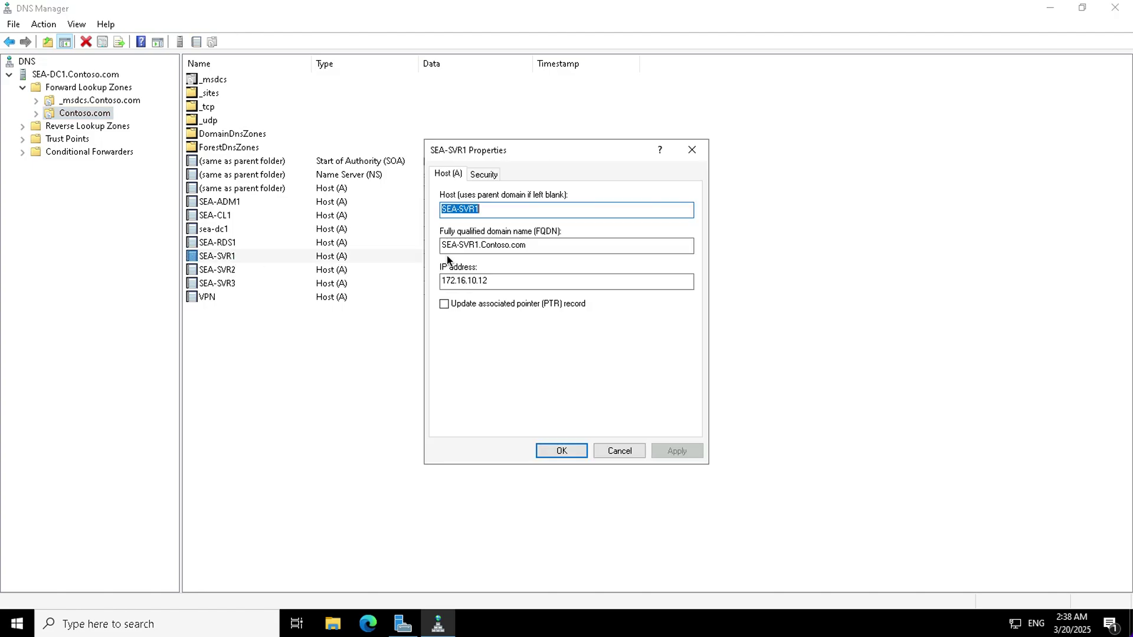
pyautogui.doubleClick(464, 282)
pyautogui.click(464, 282)
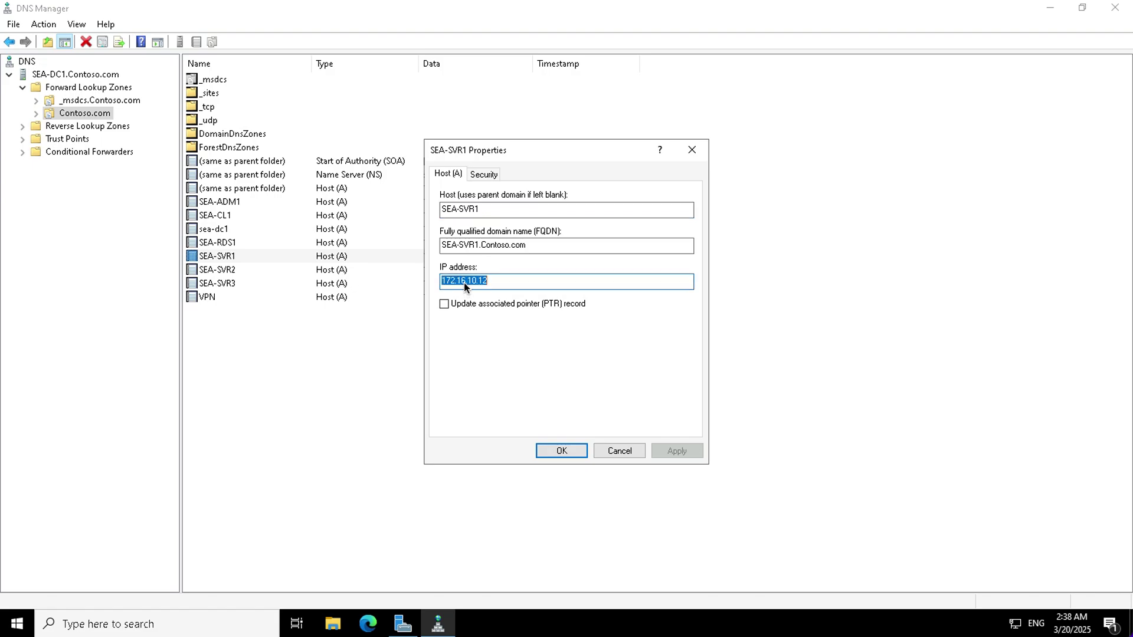
pyautogui.rightClick(464, 282)
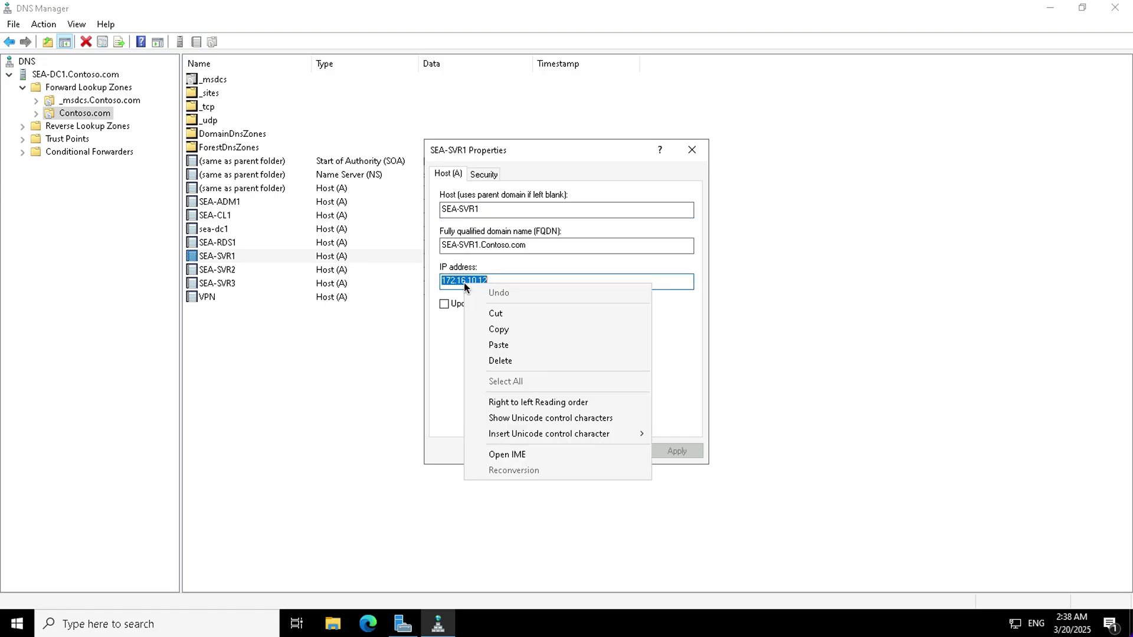
pyautogui.click(500, 332)
pyautogui.click(611, 452)
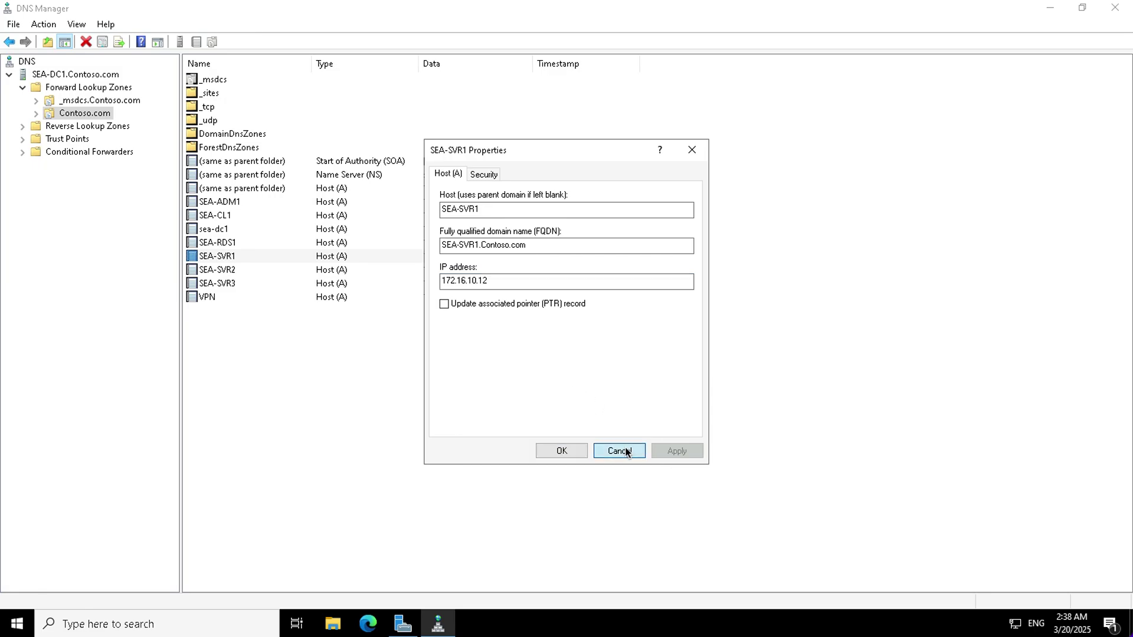
pyautogui.click(601, 445)
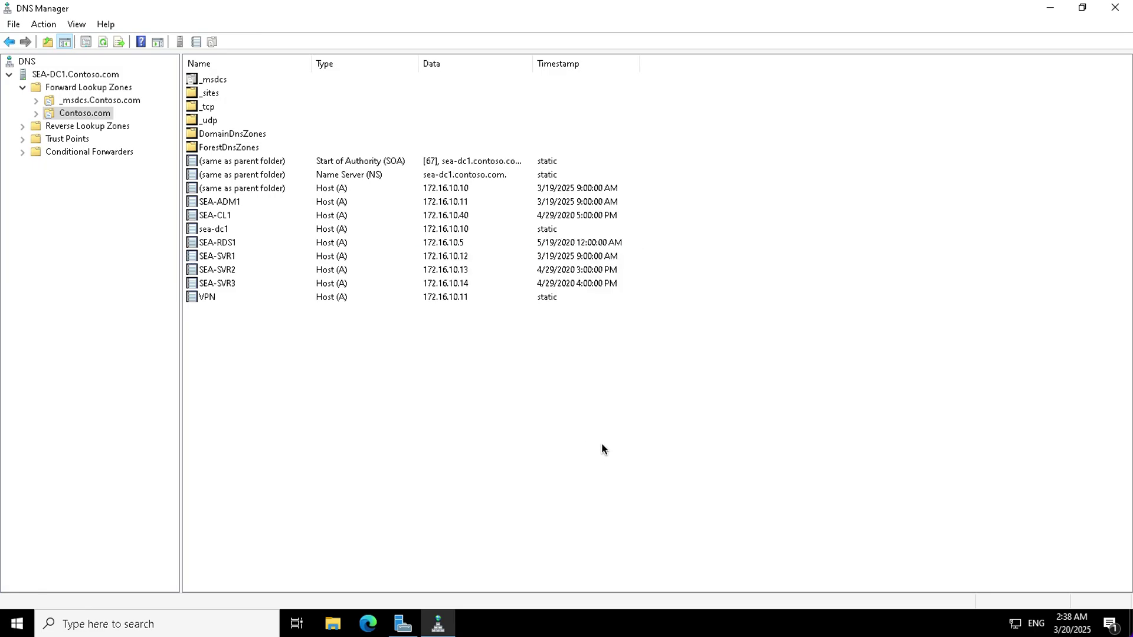
# Open Windows PowerShell and change to the root of the C: drive.
pyautogui.click(144, 626)
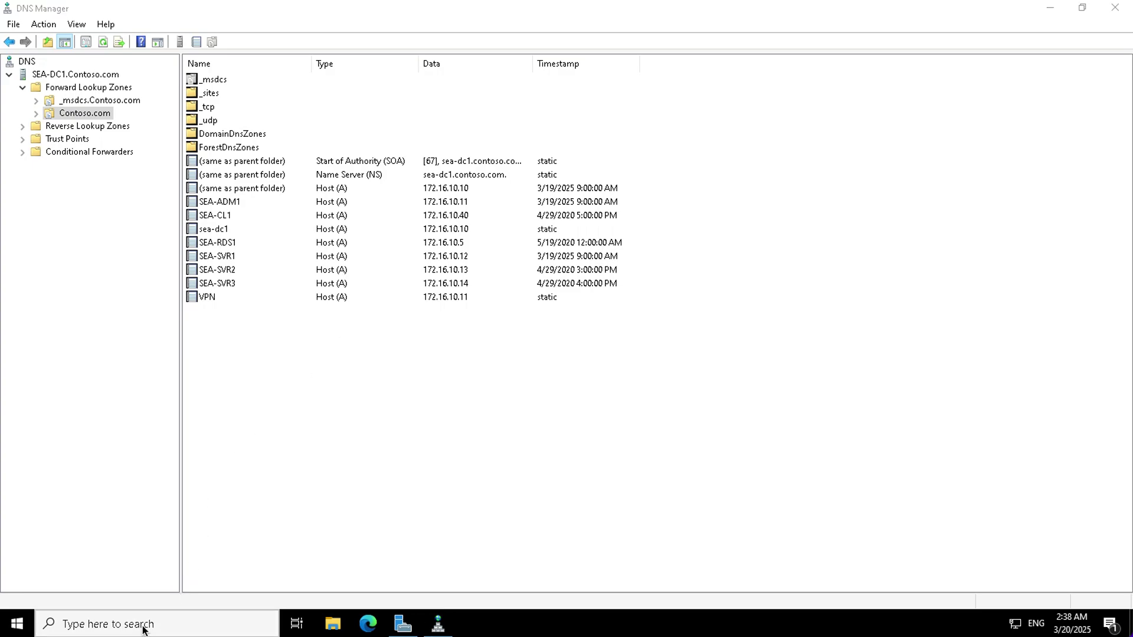
pyautogui.write('powers')
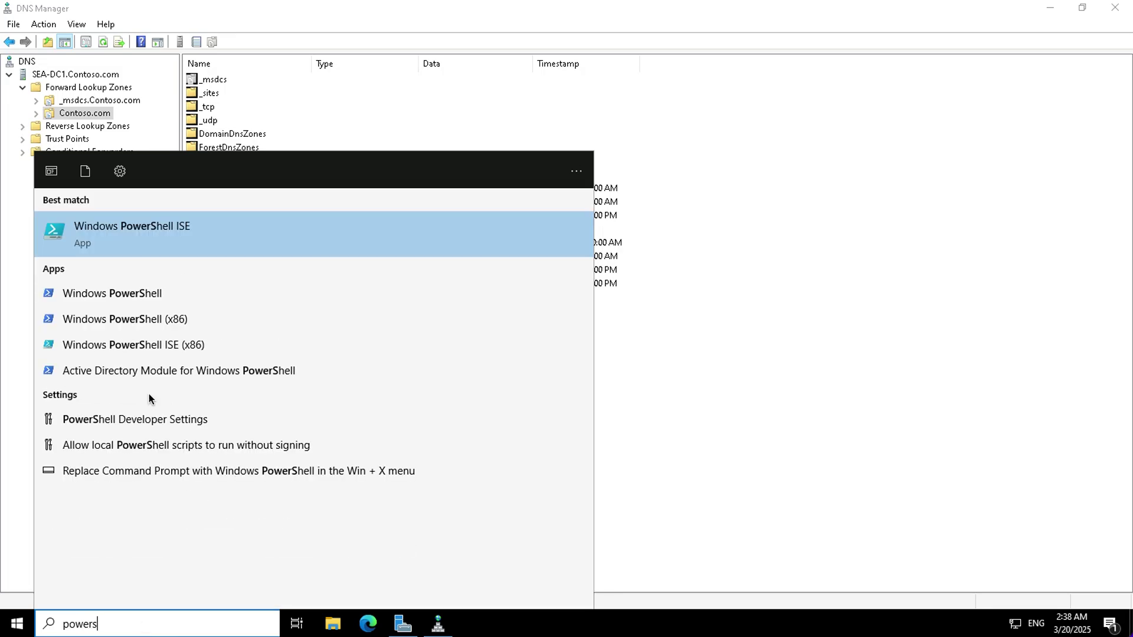
pyautogui.click(139, 293)
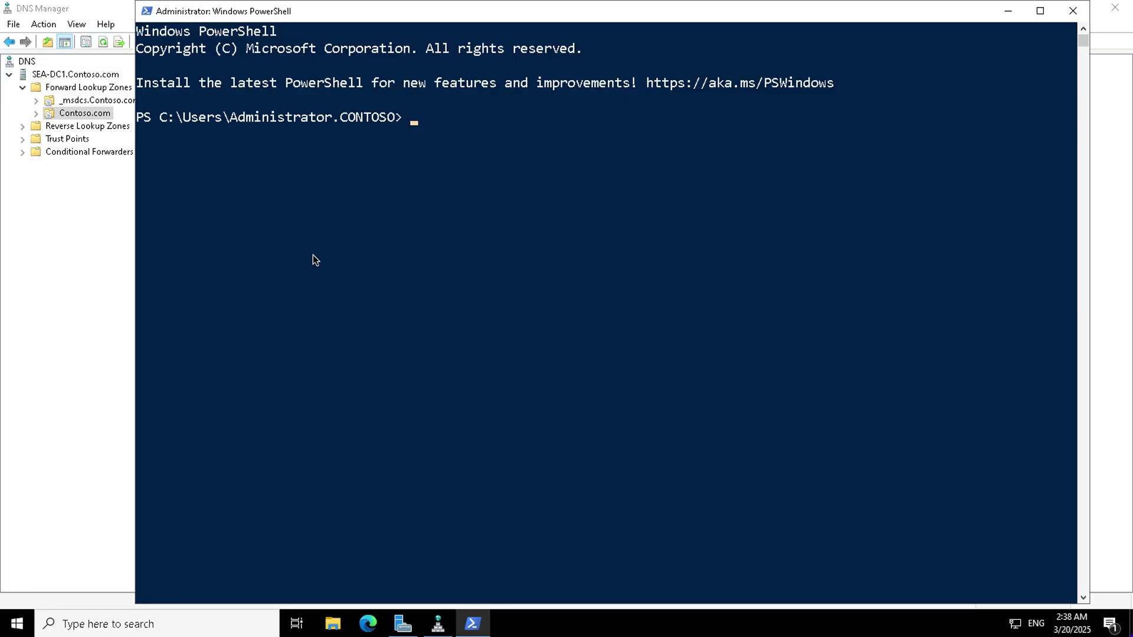
pyautogui.write('cd\\')
pyautogui.press('Return')
# Run nslookup contoso.com and examine the server address and the resolved address in the output.
pyautogui.write('nslo')
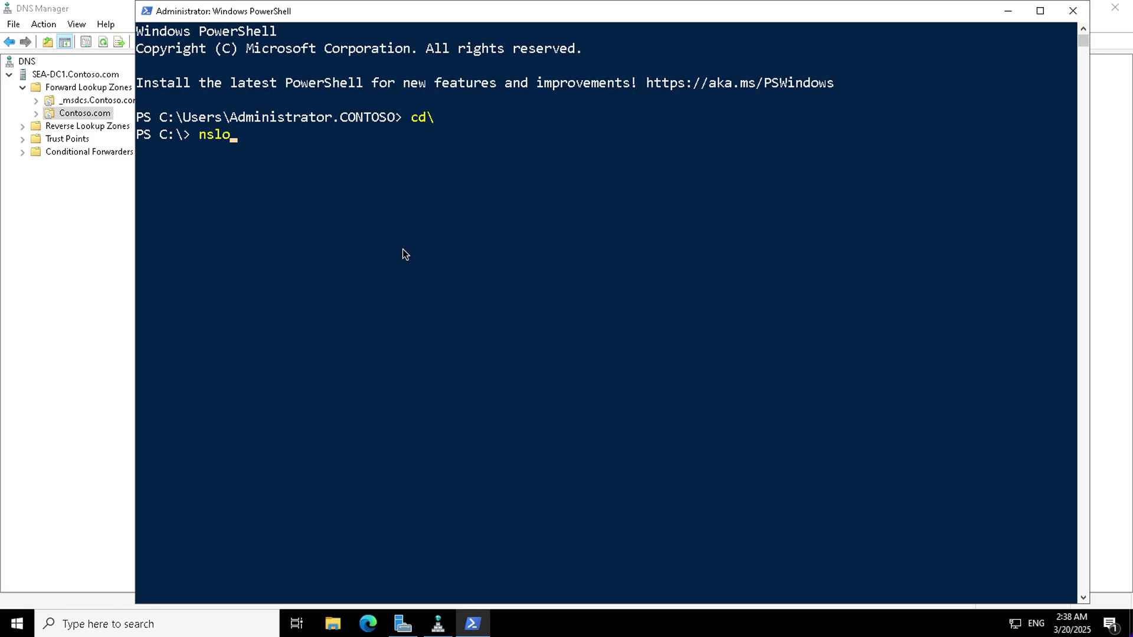
pyautogui.write('okup ')
pyautogui.write('adat')
pyautogui.press('BackSpace')
pyautogui.press('BackSpace')
pyautogui.press('BackSpace')
pyautogui.press('BackSpace')
pyautogui.write('contoso.com')
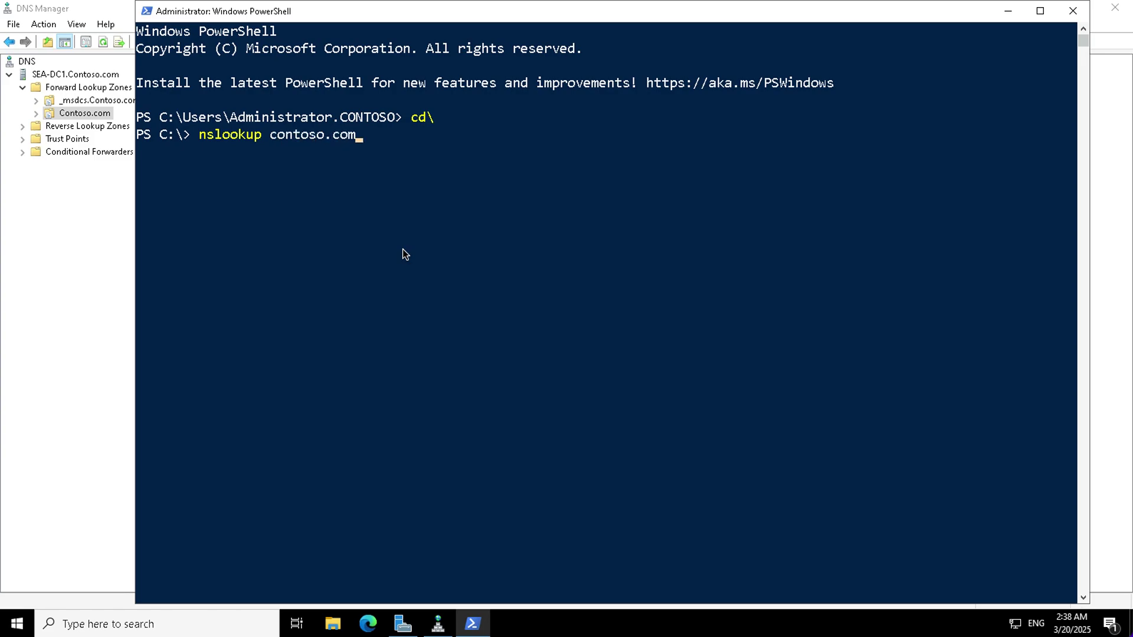
pyautogui.press('Return')
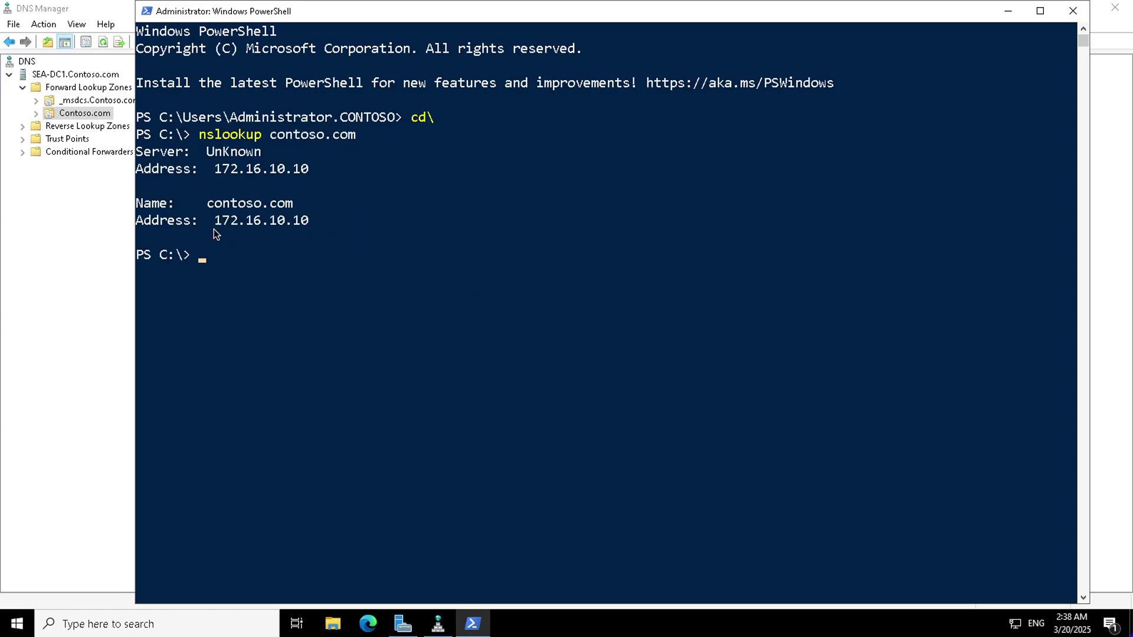
pyautogui.moveTo(211, 226); pyautogui.dragTo(333, 229)
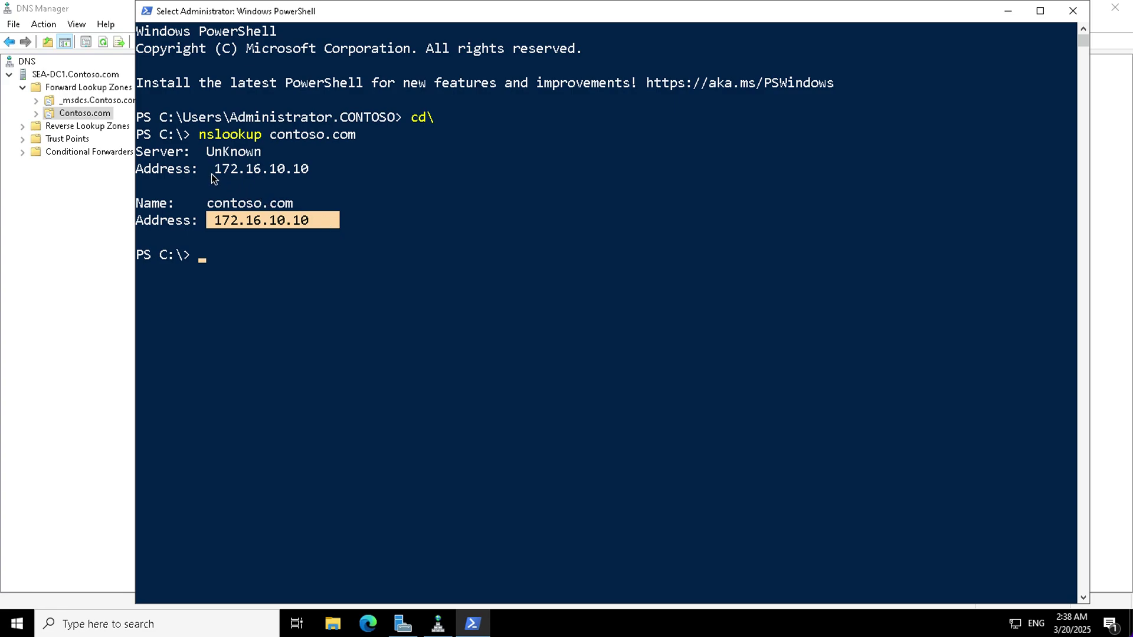
pyautogui.moveTo(208, 170); pyautogui.dragTo(337, 170)
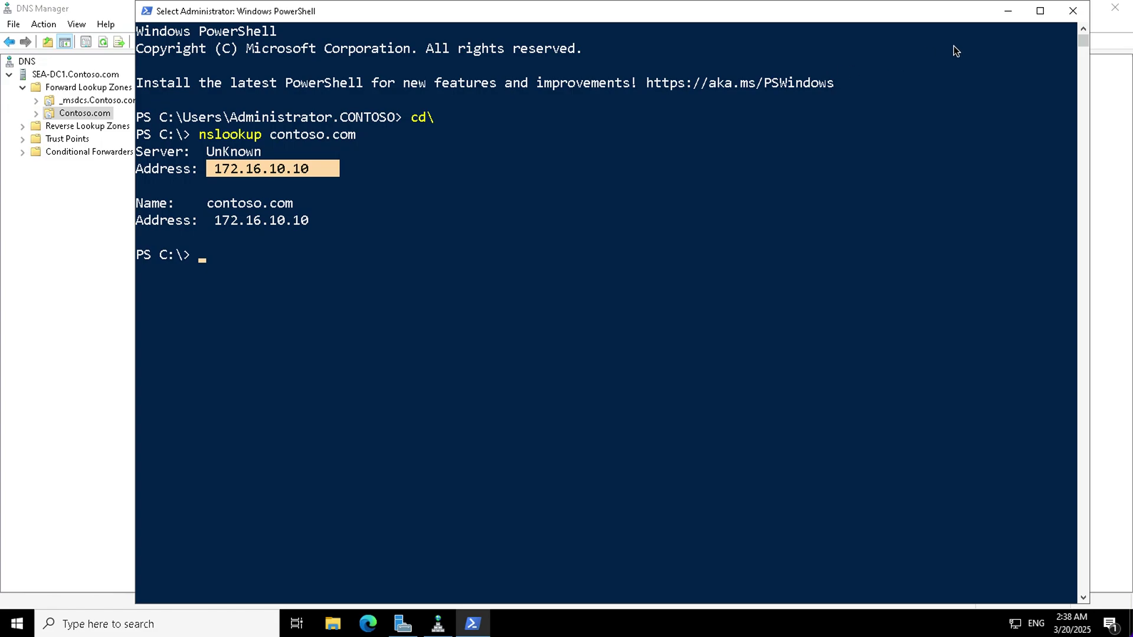
# Run ncpa.cpl to open Network Connections and show the Ethernet adapter's Internet Protocol Version 4 (TCP/IPv4) properties.
pyautogui.click(211, 277)
pyautogui.write('ncpa.cpl')
pyautogui.press('Return')
pyautogui.click(256, 210)
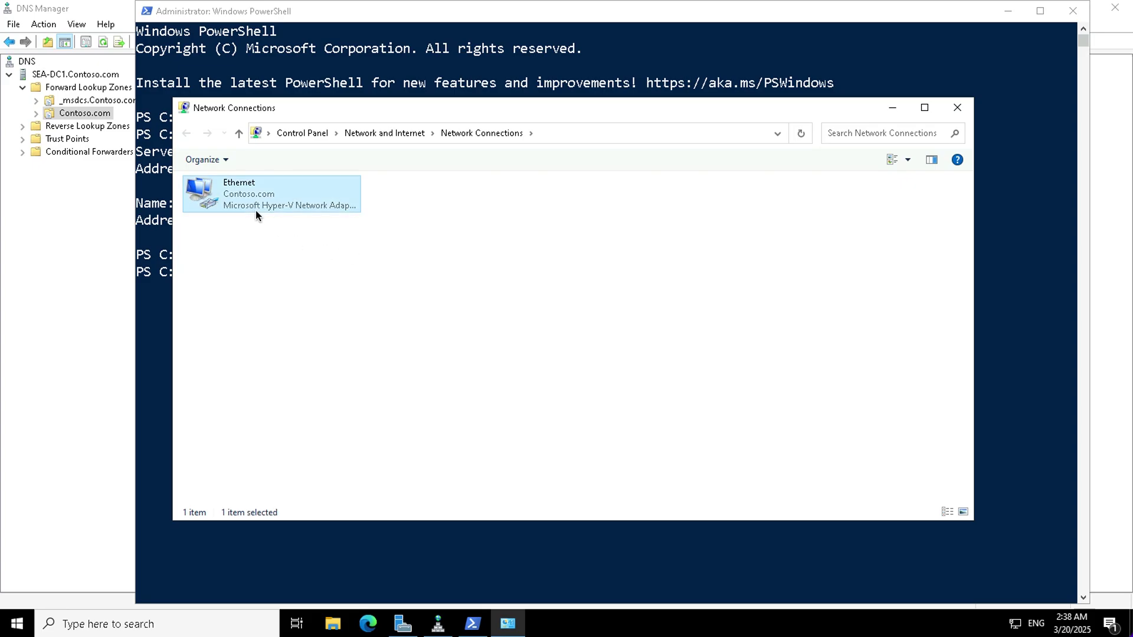
pyautogui.rightClick(256, 210)
pyautogui.click(300, 347)
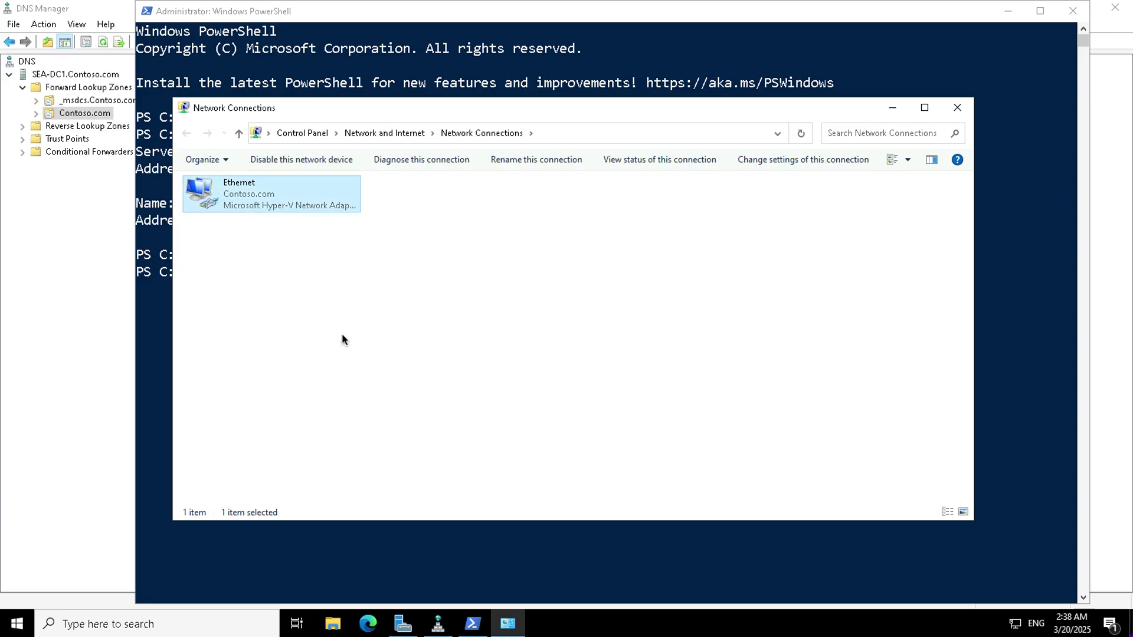
pyautogui.click(347, 323)
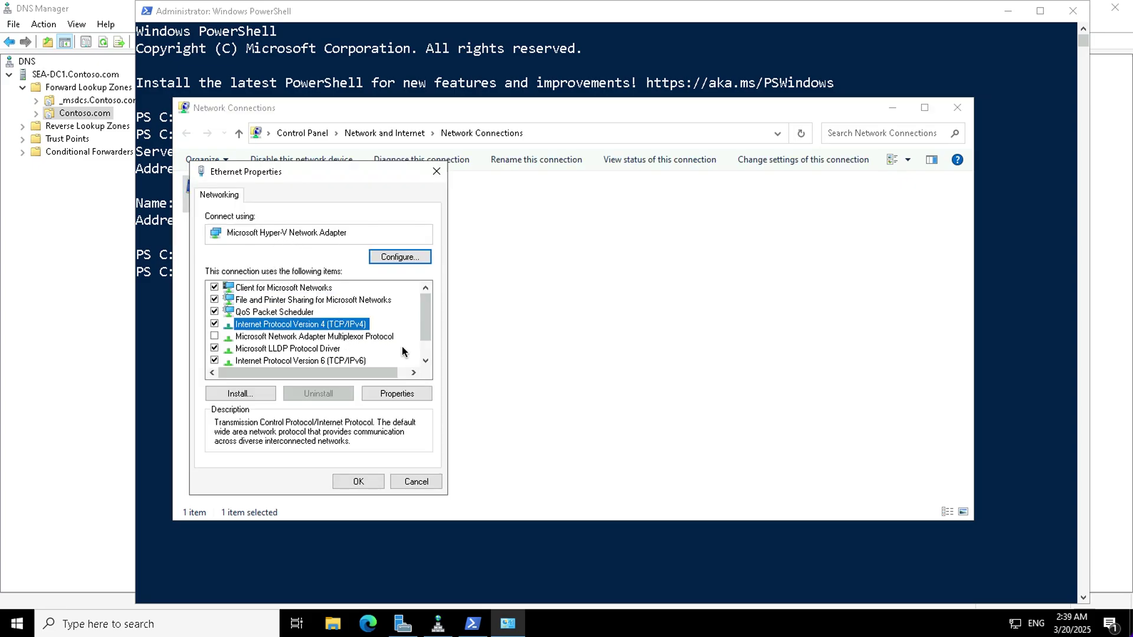
pyautogui.click(399, 394)
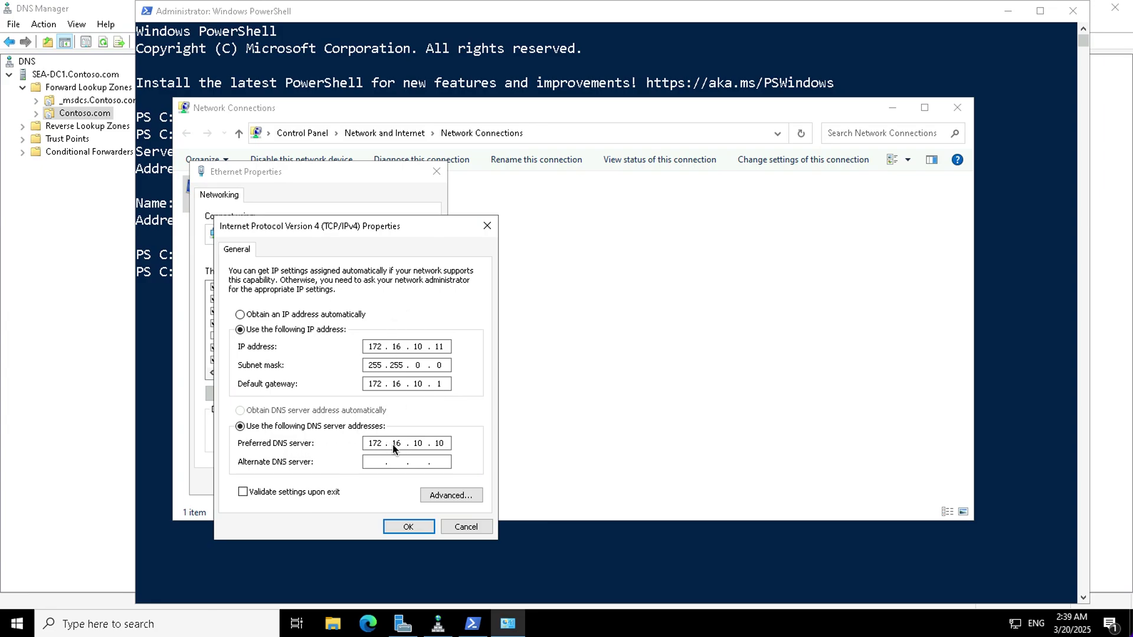
# Check the DNS server addresses in the advanced TCP/IP settings and close all adapter dialogs without changes.
pyautogui.click(452, 496)
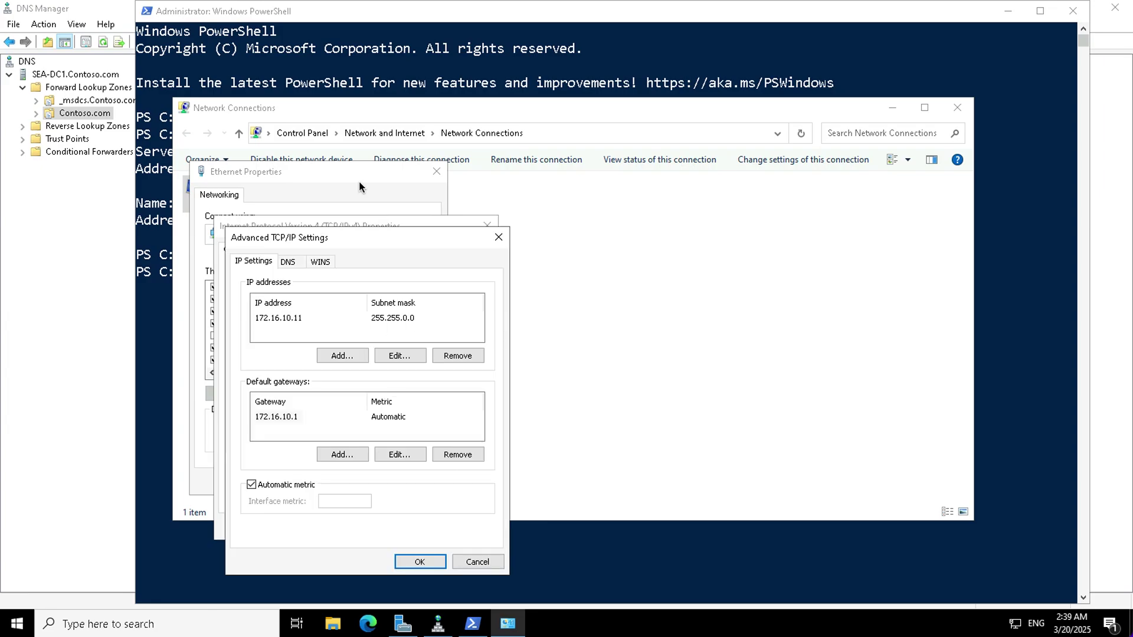
pyautogui.click(288, 262)
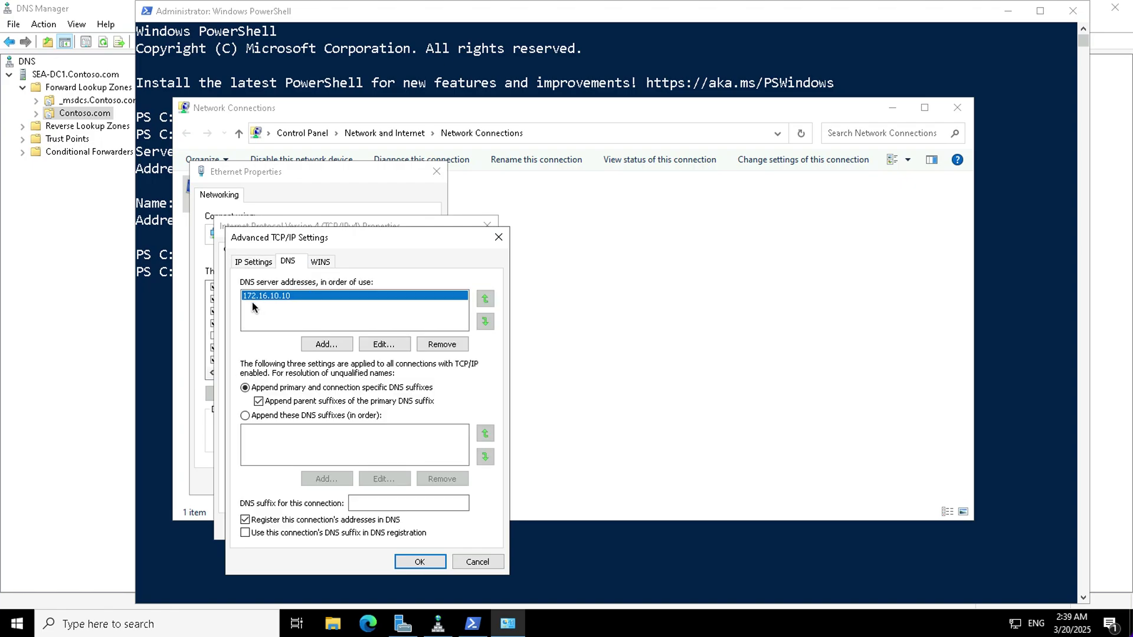
pyautogui.click(476, 562)
pyautogui.click(487, 225)
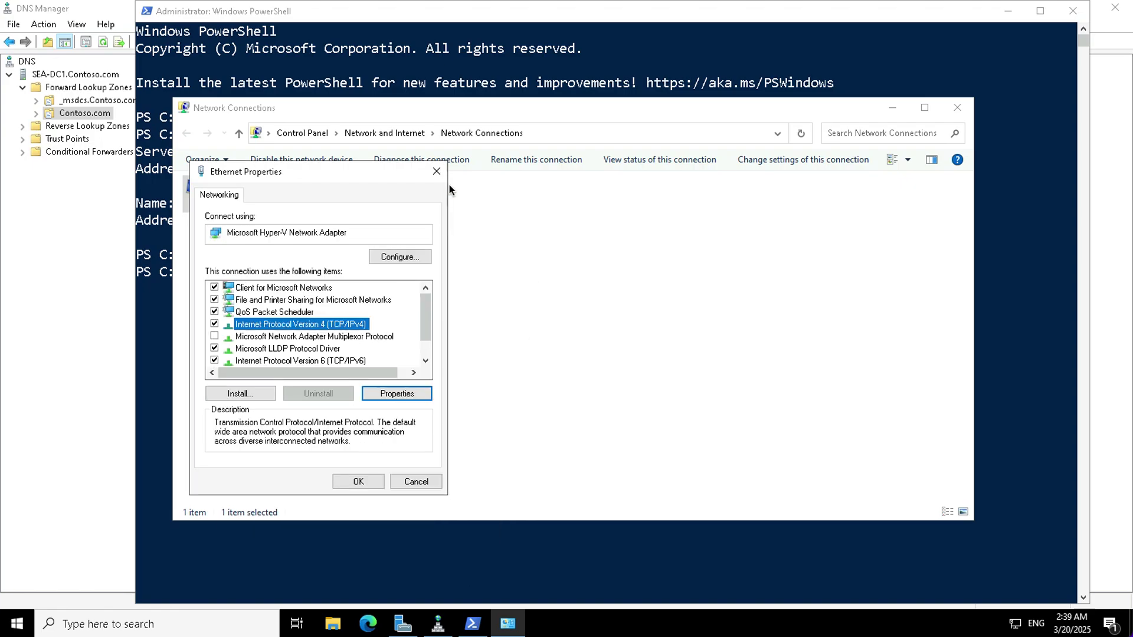
pyautogui.click(437, 172)
pyautogui.click(547, 291)
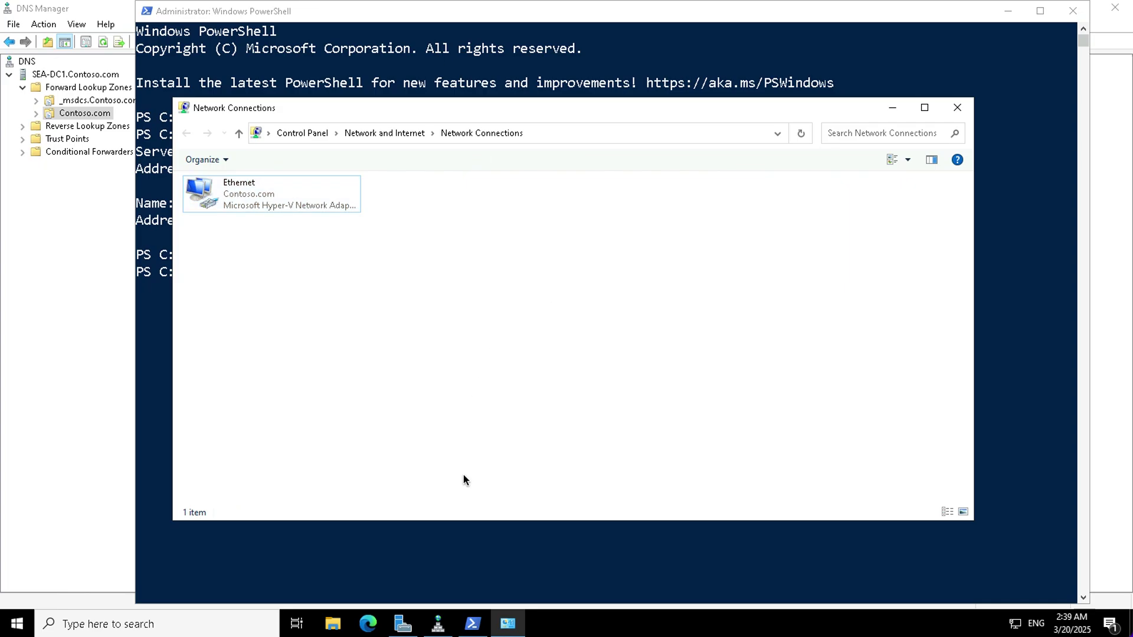
# Switch to Server Manager and start adding roles with a role-based installation, choosing SEA-SVR1.Contoso.com as the destination server.
pyautogui.hotkey('alt', 'Tab')
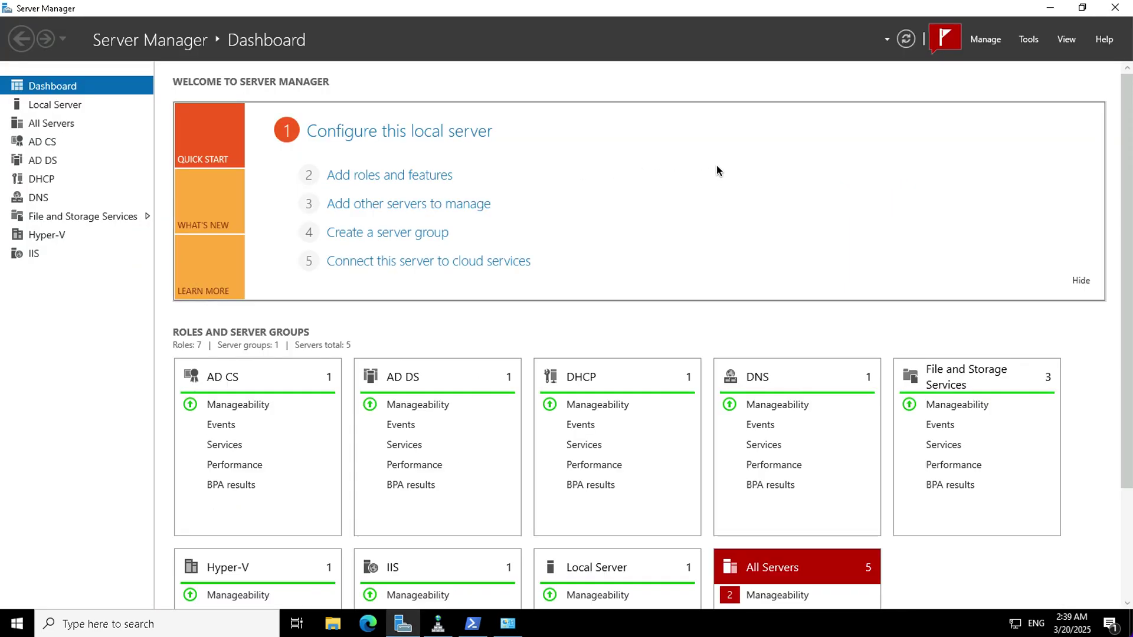
pyautogui.click(466, 176)
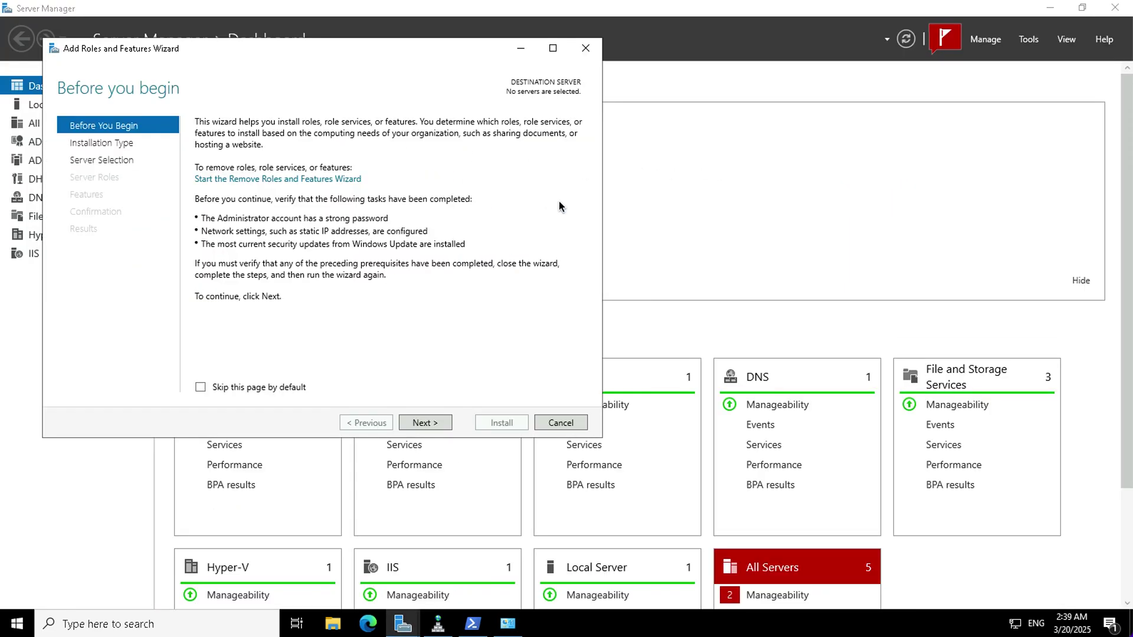
pyautogui.click(413, 423)
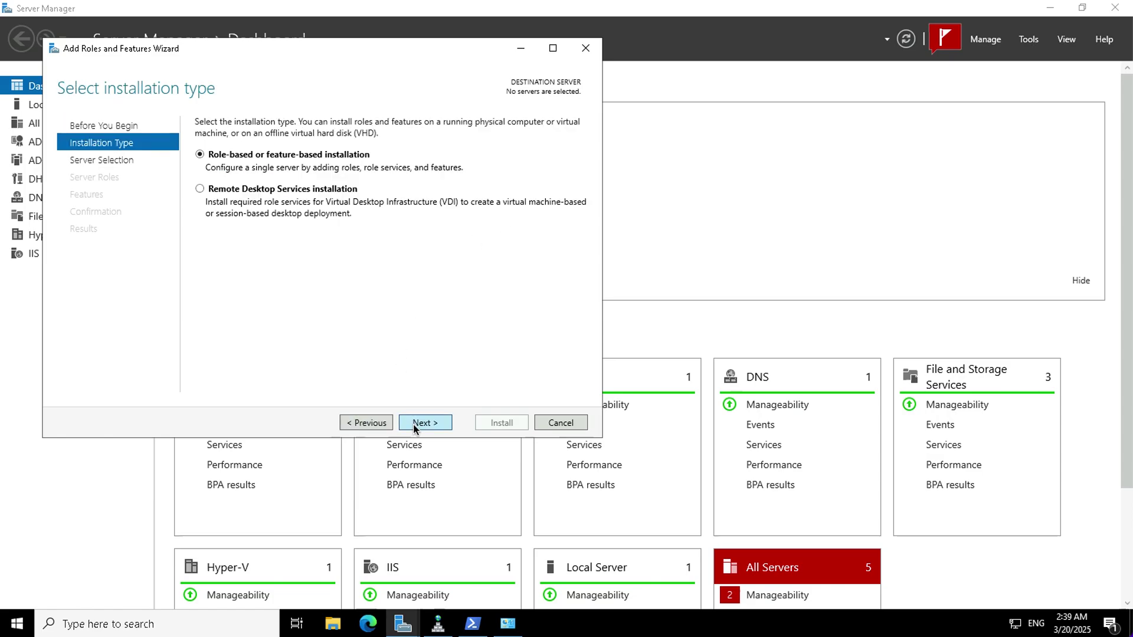
pyautogui.click(413, 424)
pyautogui.click(261, 263)
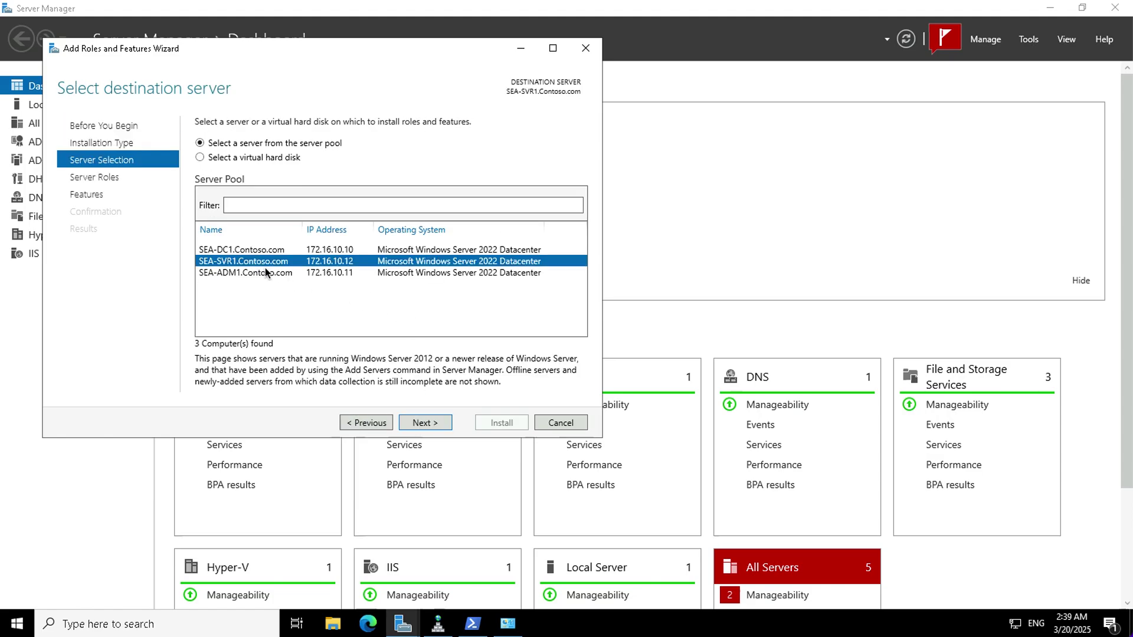
pyautogui.click(434, 424)
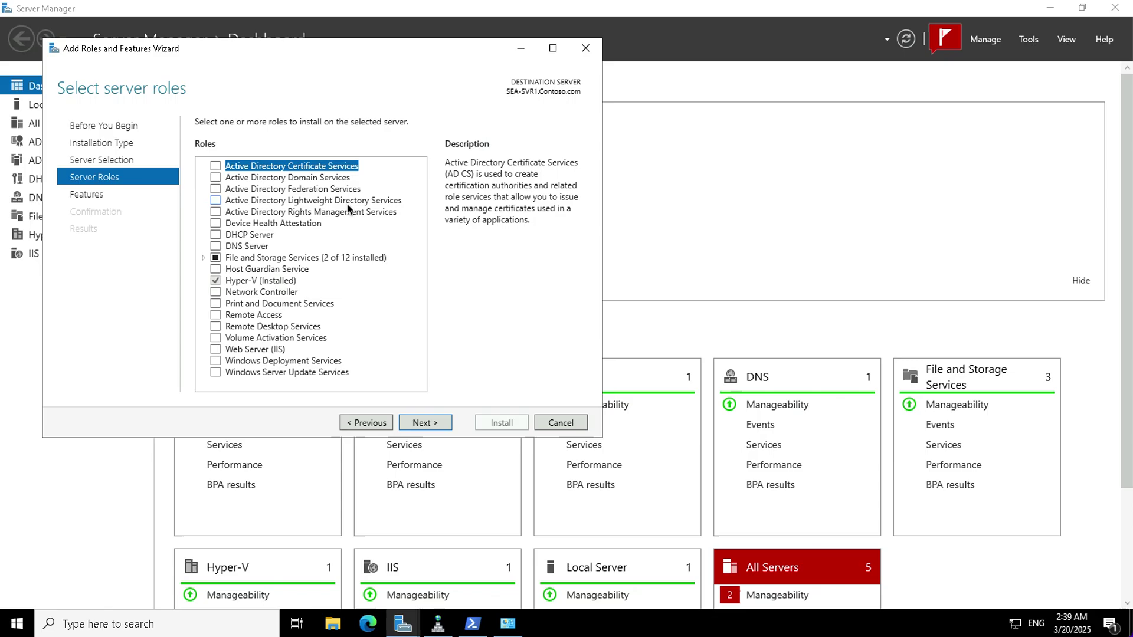
# Select the DNS Server role, keep the default features and install it on SEA-SVR1.
pyautogui.click(216, 246)
pyautogui.click(430, 424)
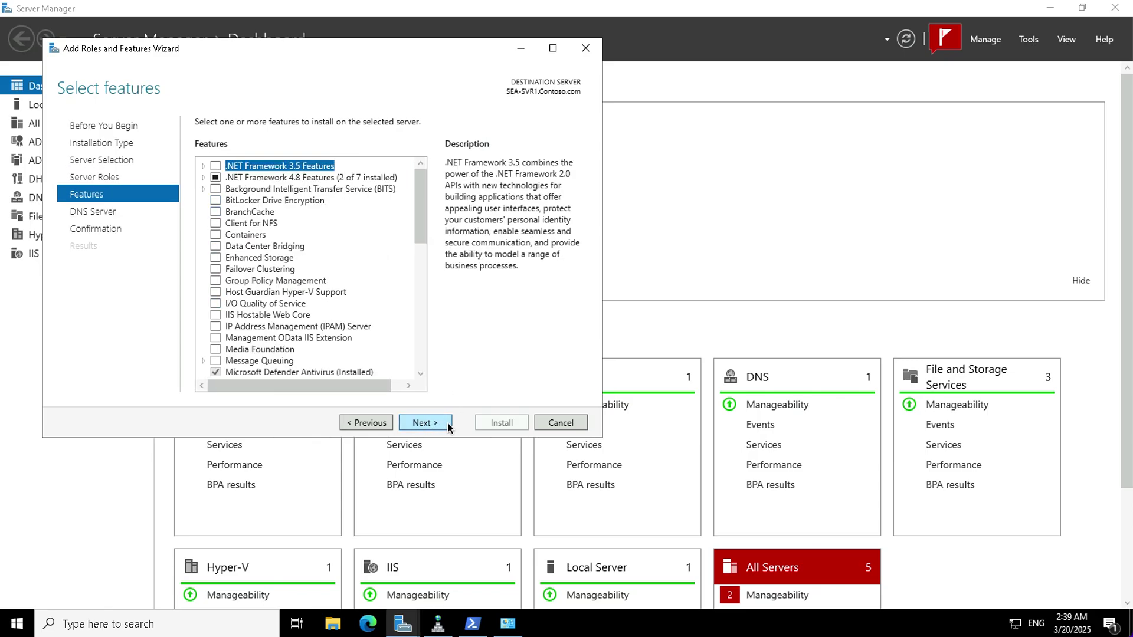
pyautogui.click(437, 423)
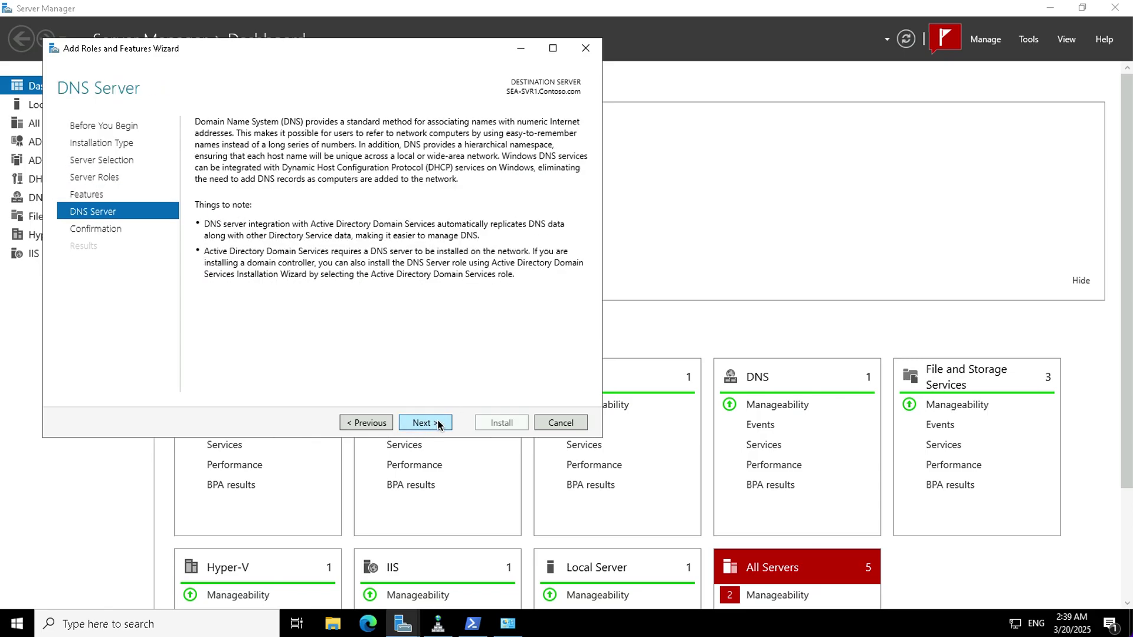
pyautogui.click(438, 423)
pyautogui.click(498, 421)
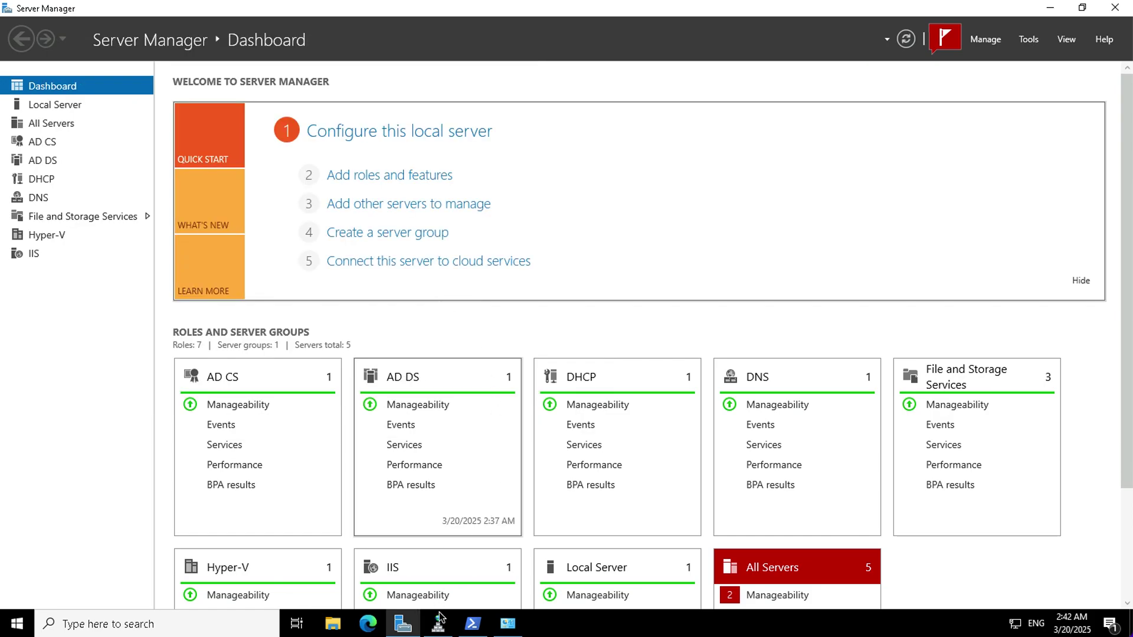
# Switch to DNS Manager and connect it to the DNS server running on sea-svr1.
pyautogui.click(438, 624)
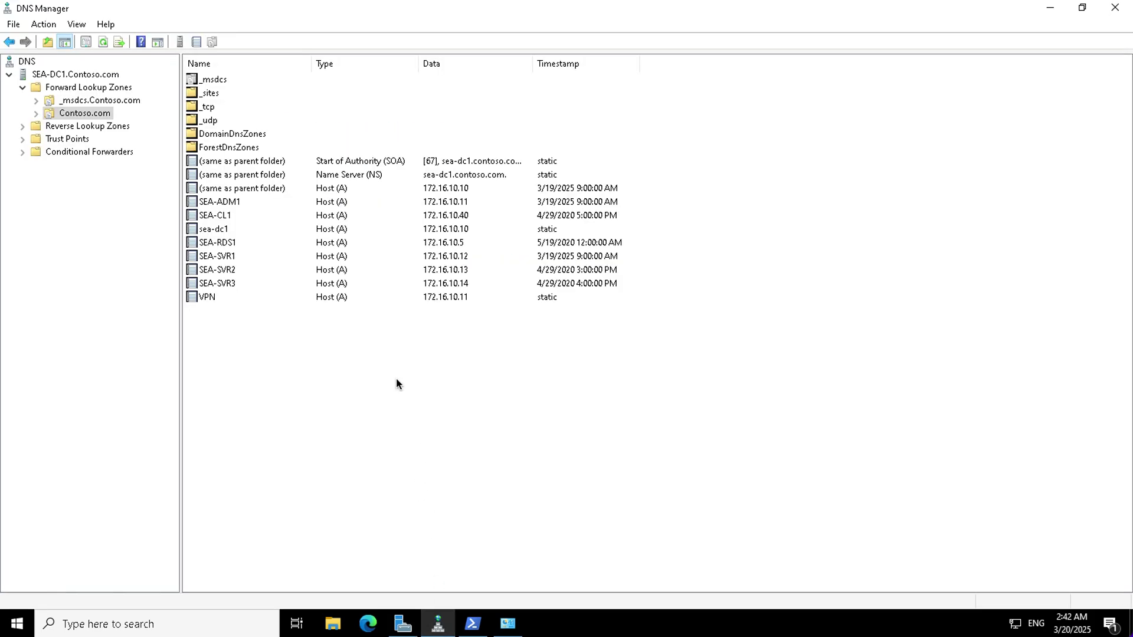
pyautogui.rightClick(33, 62)
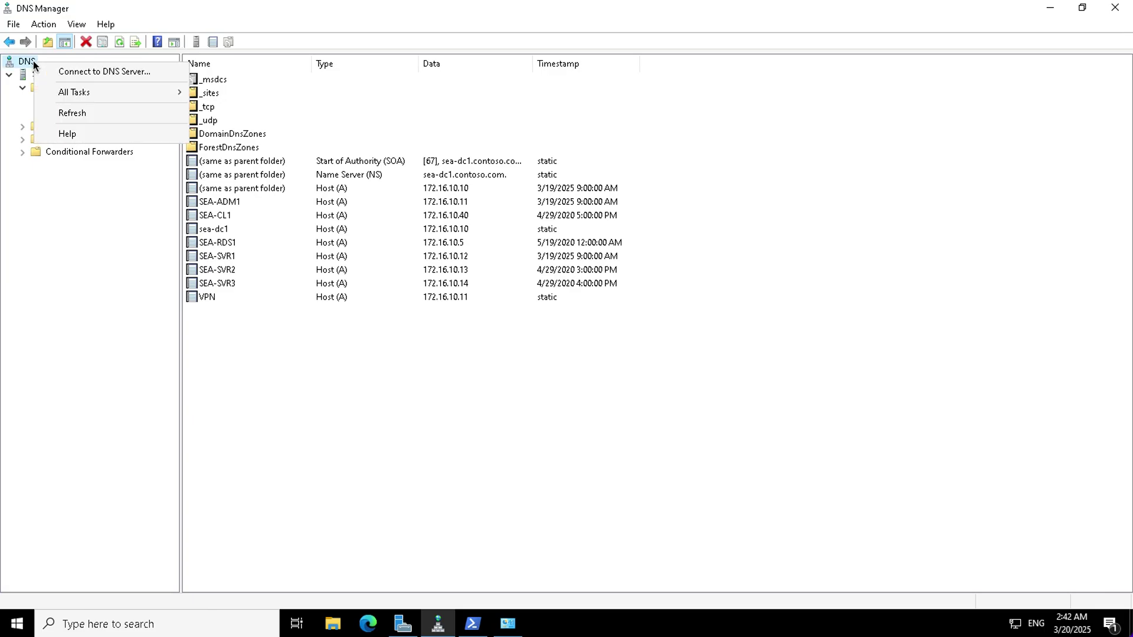
pyautogui.click(67, 75)
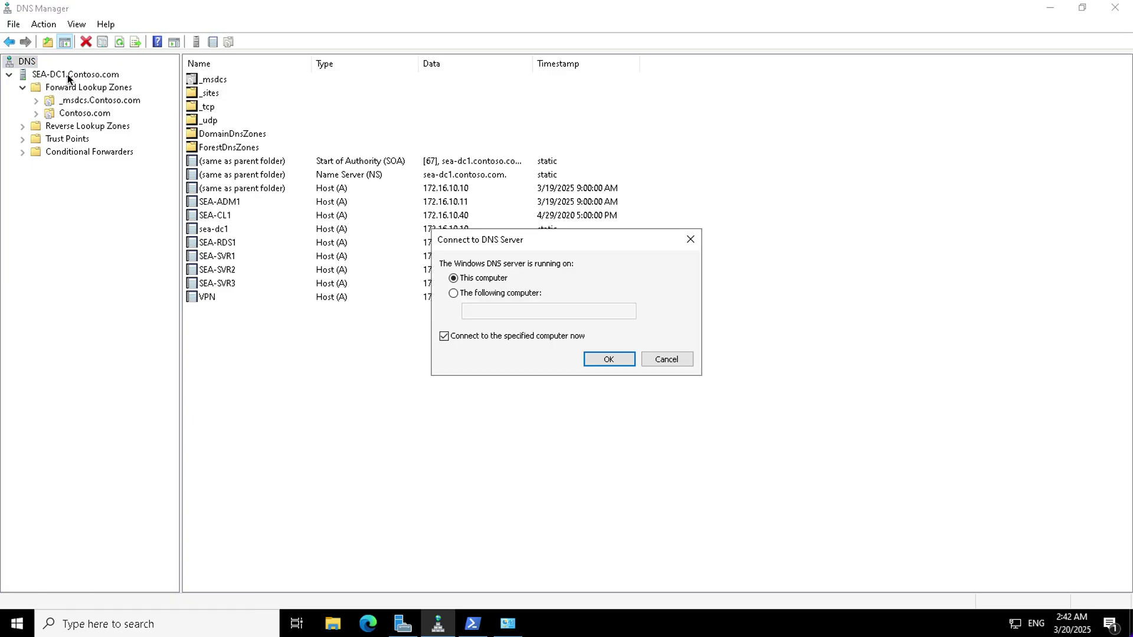
pyautogui.click(454, 293)
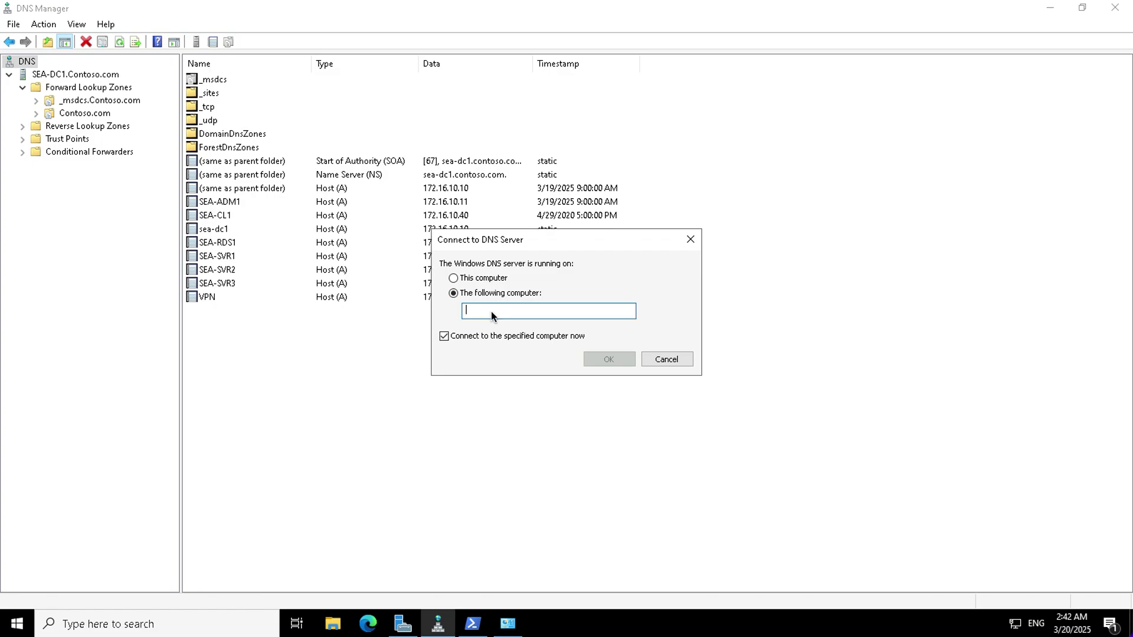
pyautogui.write('sea-')
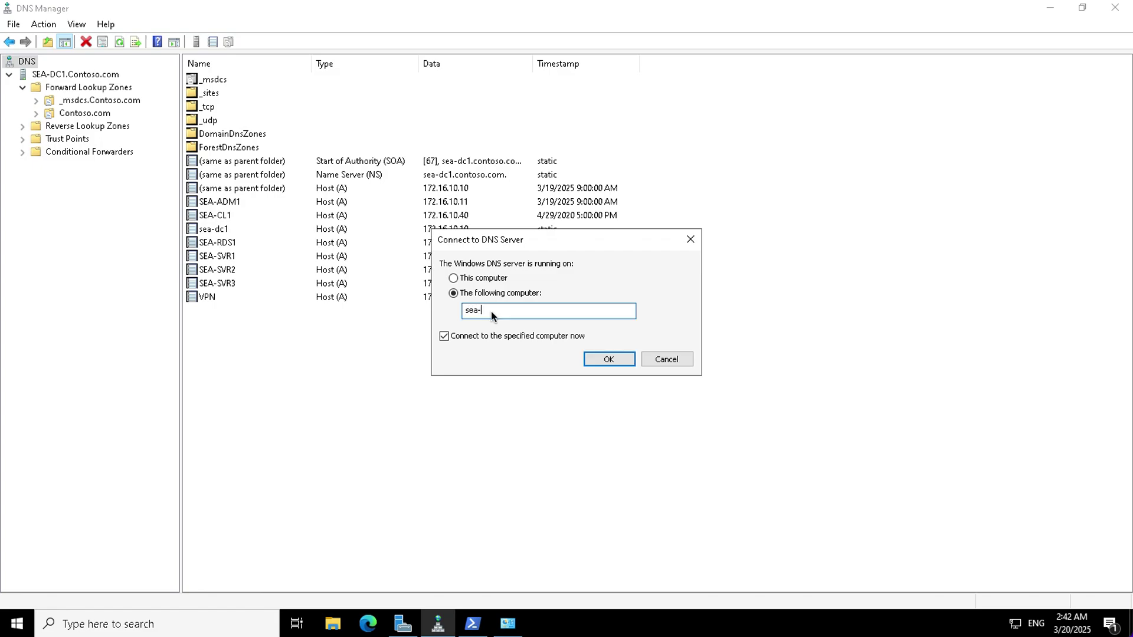
pyautogui.write('svr1')
pyautogui.click(601, 360)
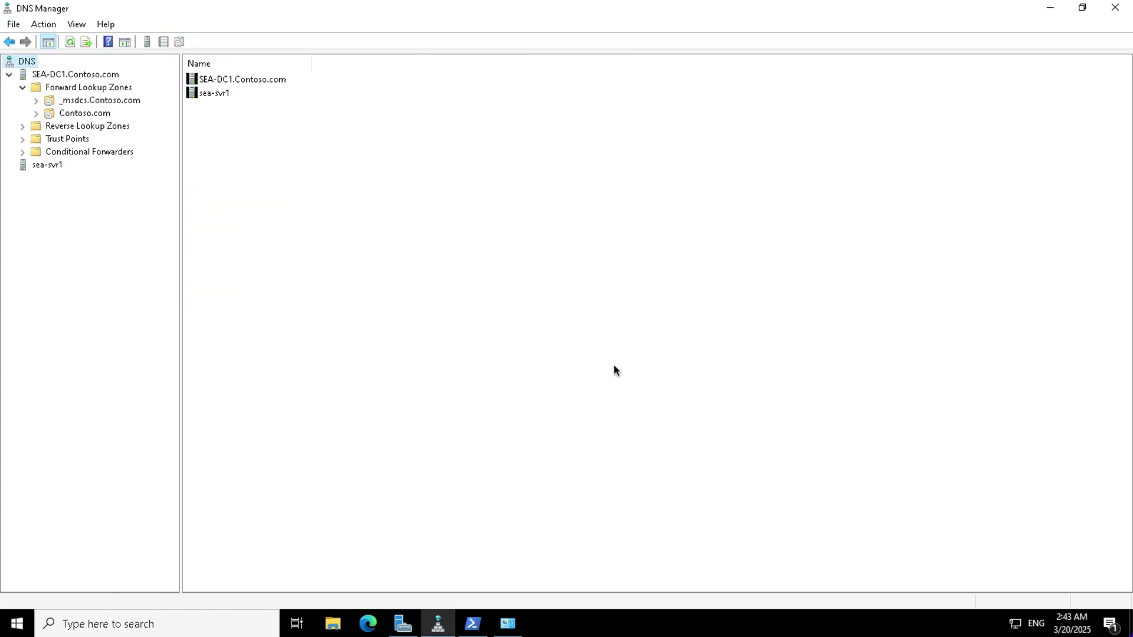
# Start a new forward lookup zone on sea-svr1 as a secondary zone named contoso.com.
pyautogui.click(33, 165)
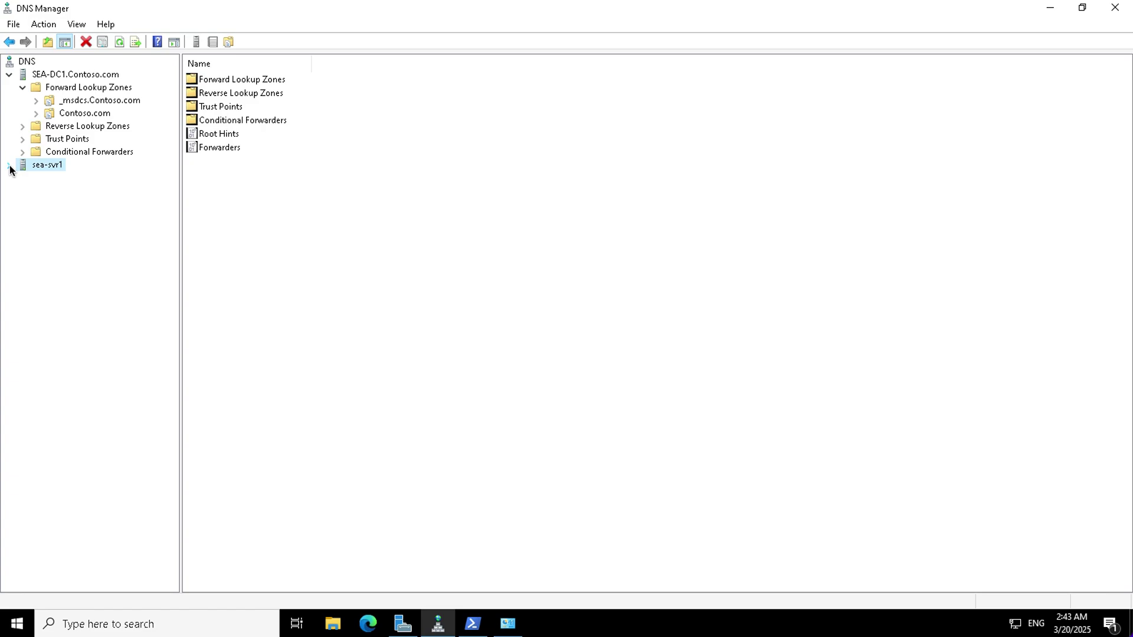
pyautogui.click(9, 165)
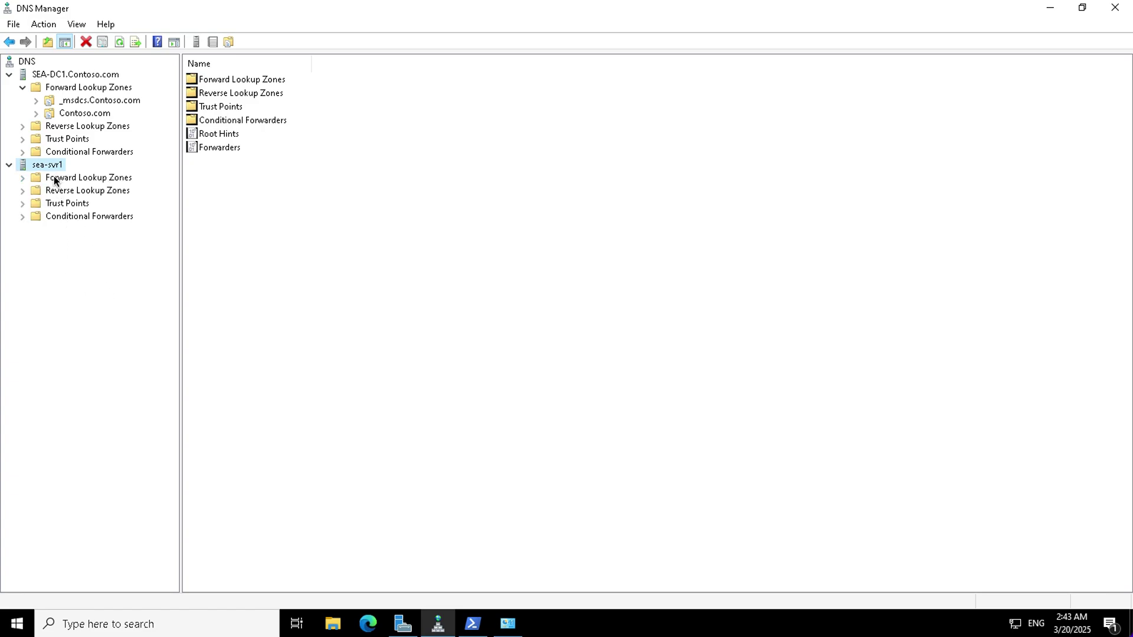
pyautogui.click(24, 180)
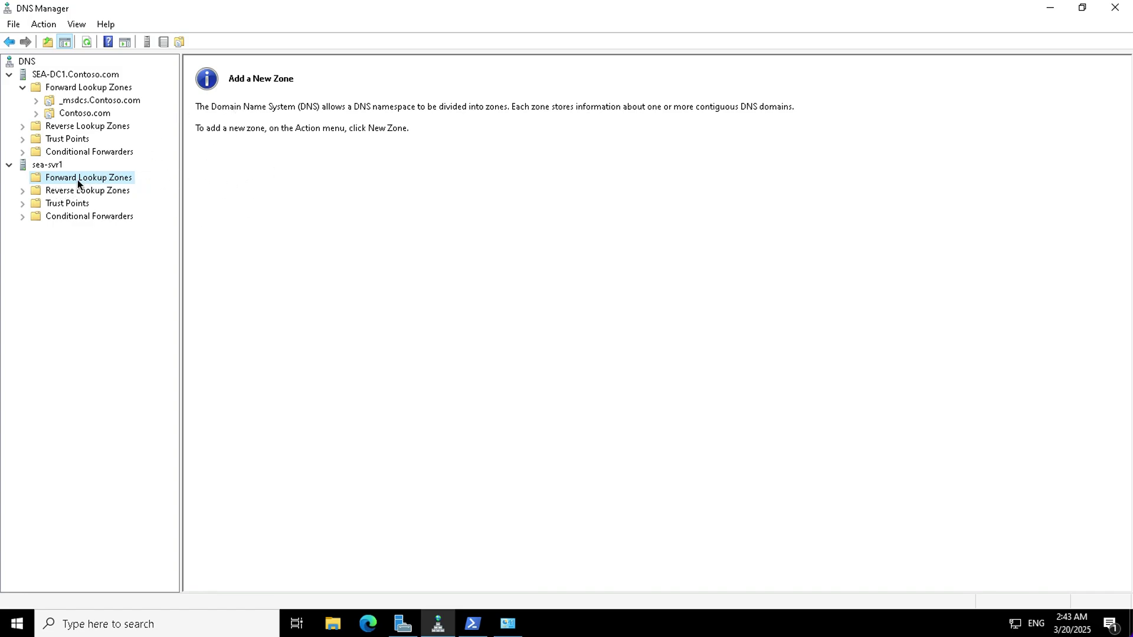
pyautogui.rightClick(75, 178)
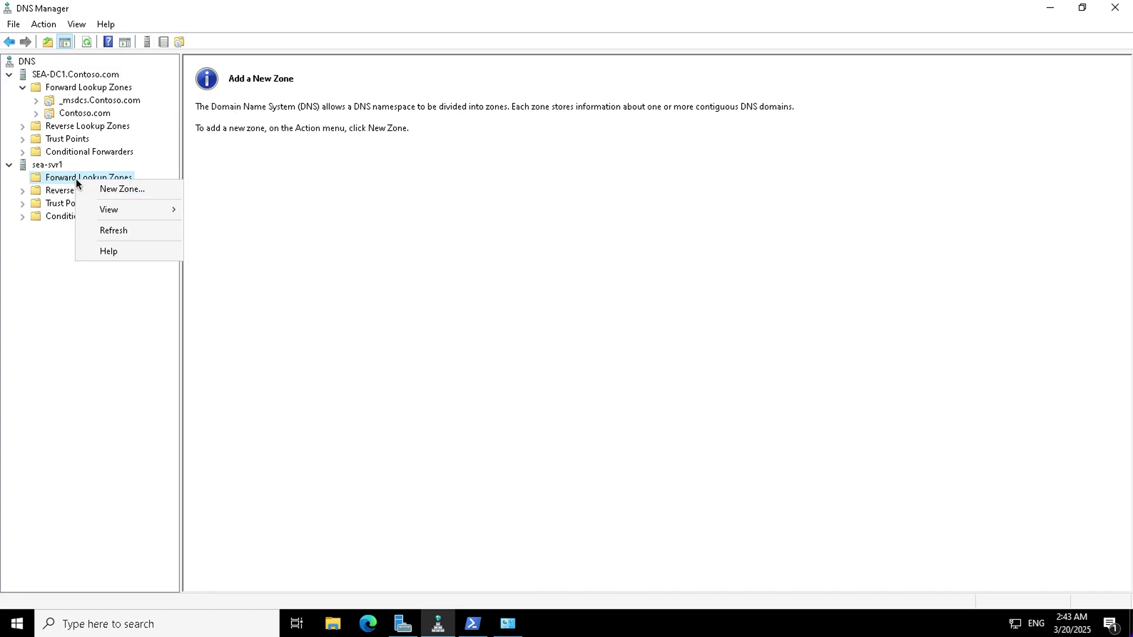
pyautogui.click(118, 189)
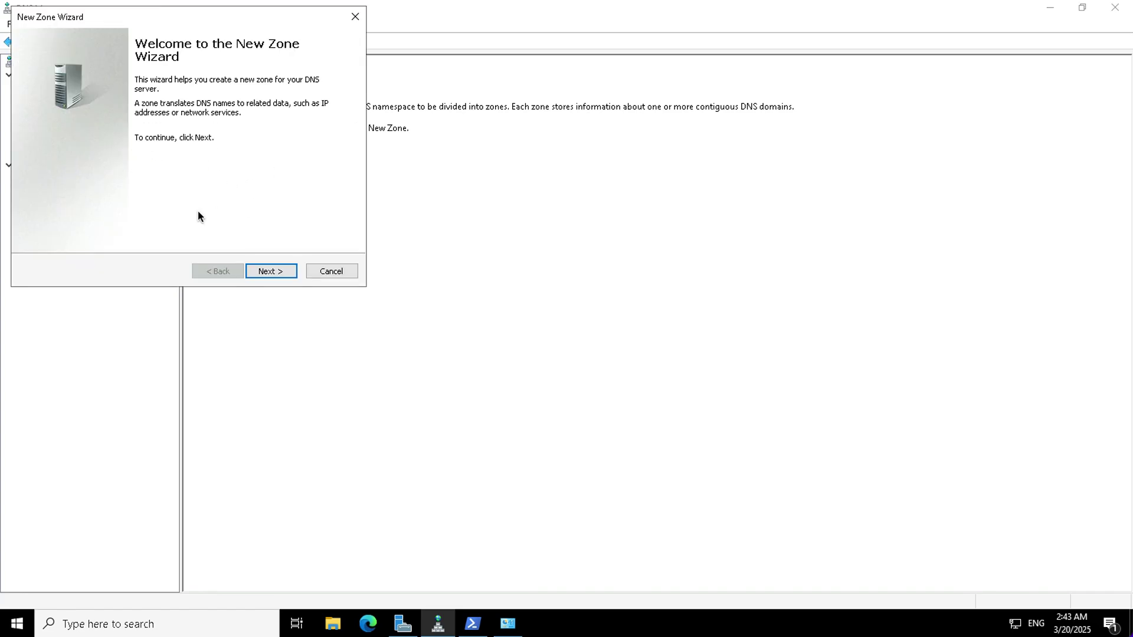
pyautogui.click(263, 272)
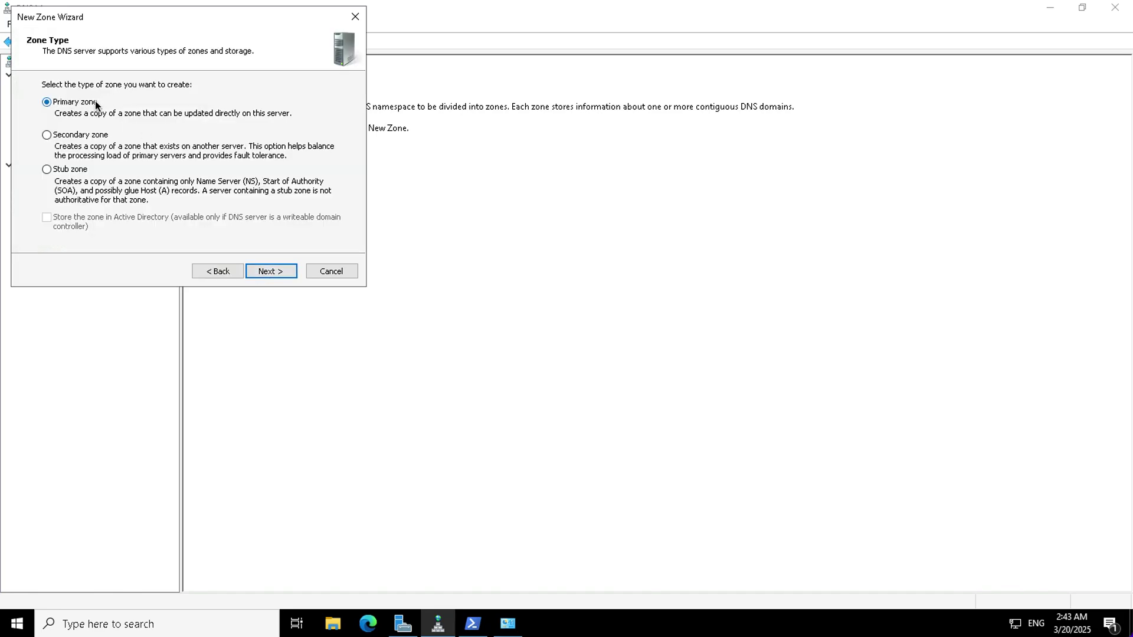
pyautogui.click(76, 135)
pyautogui.click(267, 270)
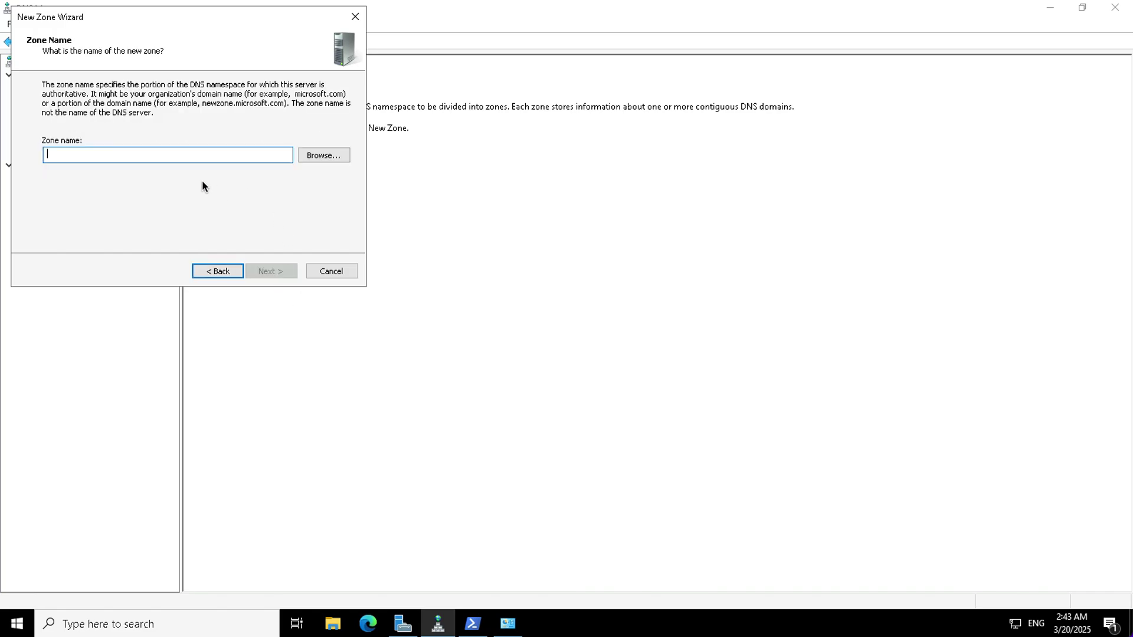
pyautogui.write('contoso')
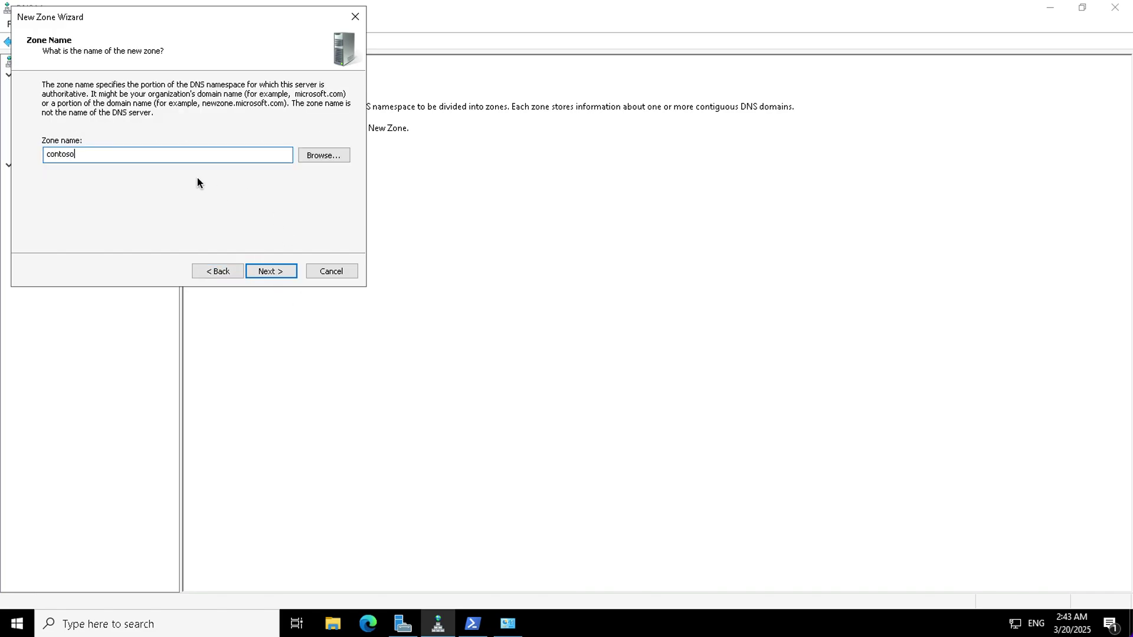
pyautogui.write('.com')
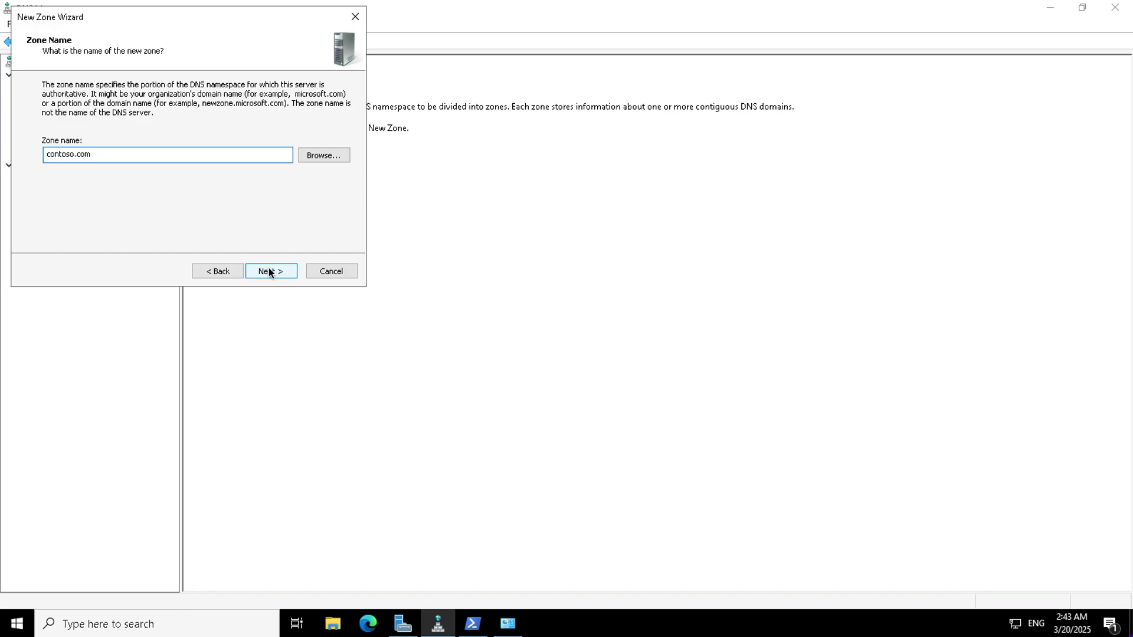
pyautogui.click(269, 271)
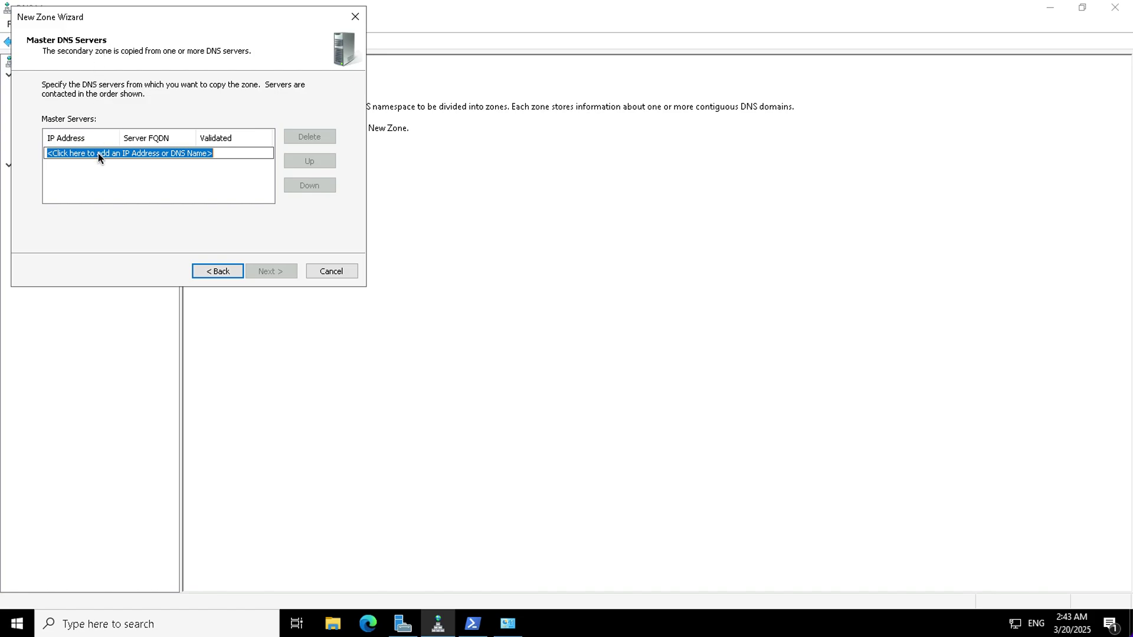
# Add 172.16.10.10 as the master DNS server and finish creating the secondary zone.
pyautogui.write('172')
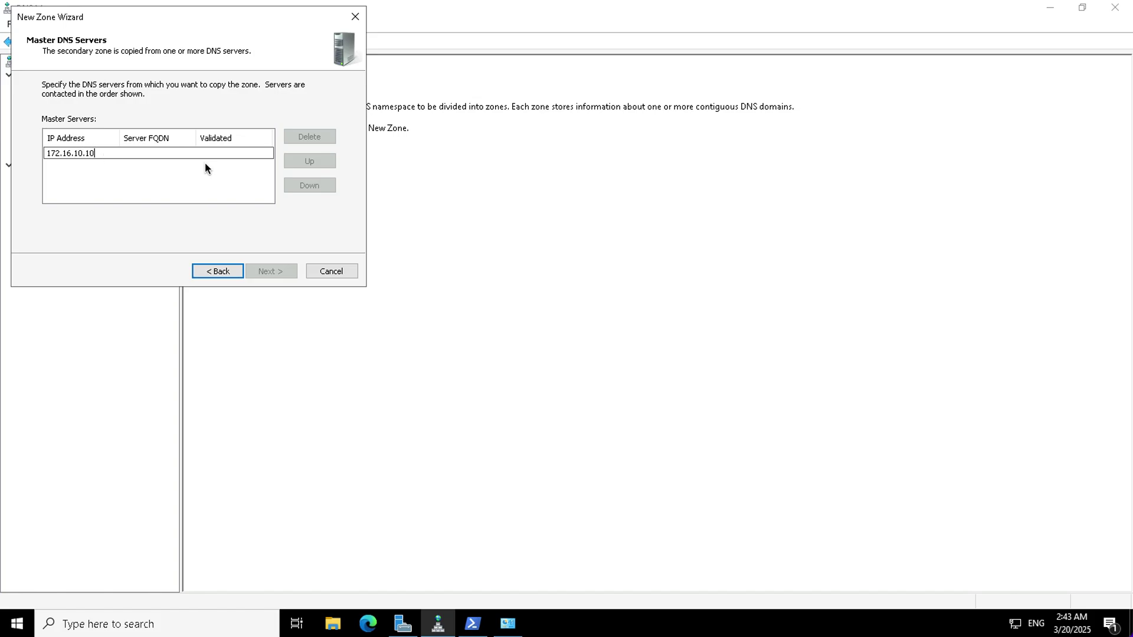
pyautogui.write('.16.10.10')
pyautogui.press('Return')
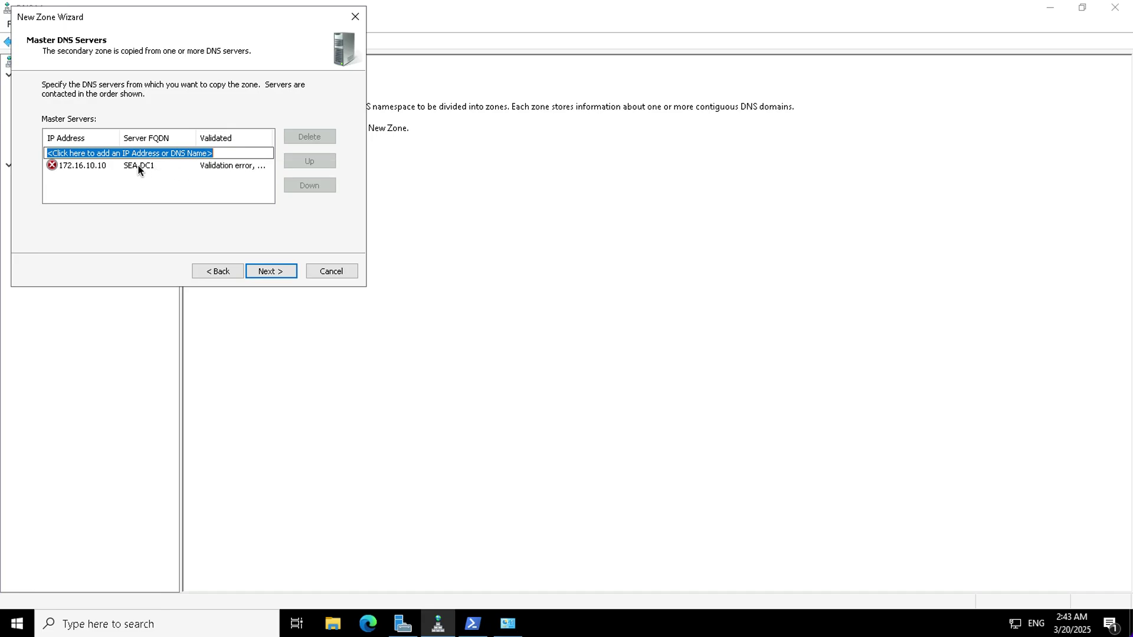
pyautogui.click(265, 272)
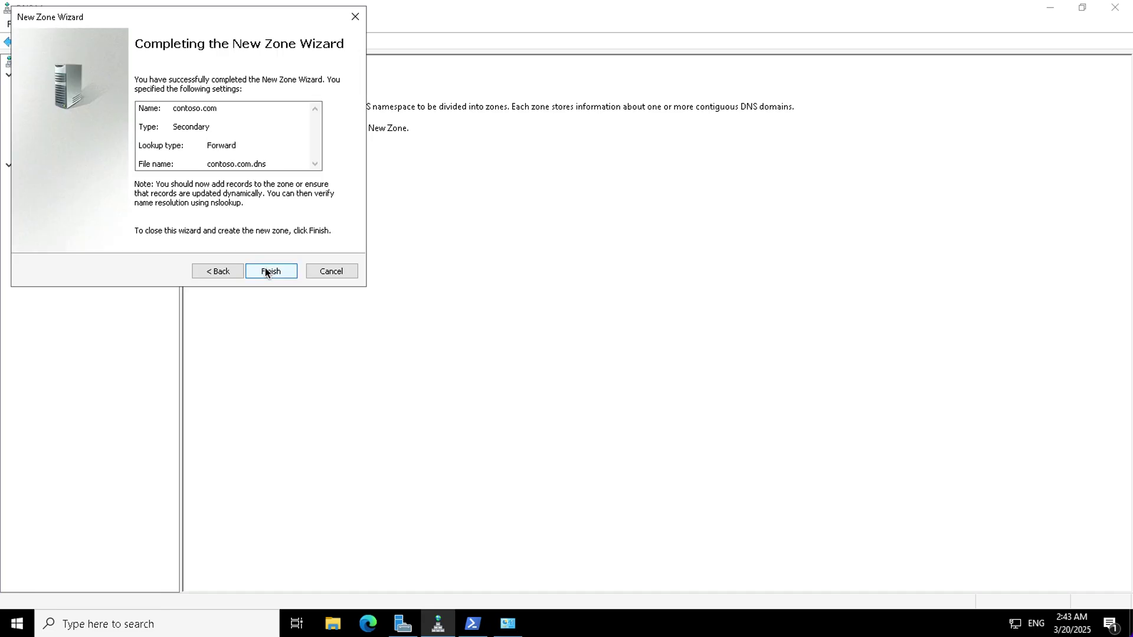
pyautogui.click(265, 272)
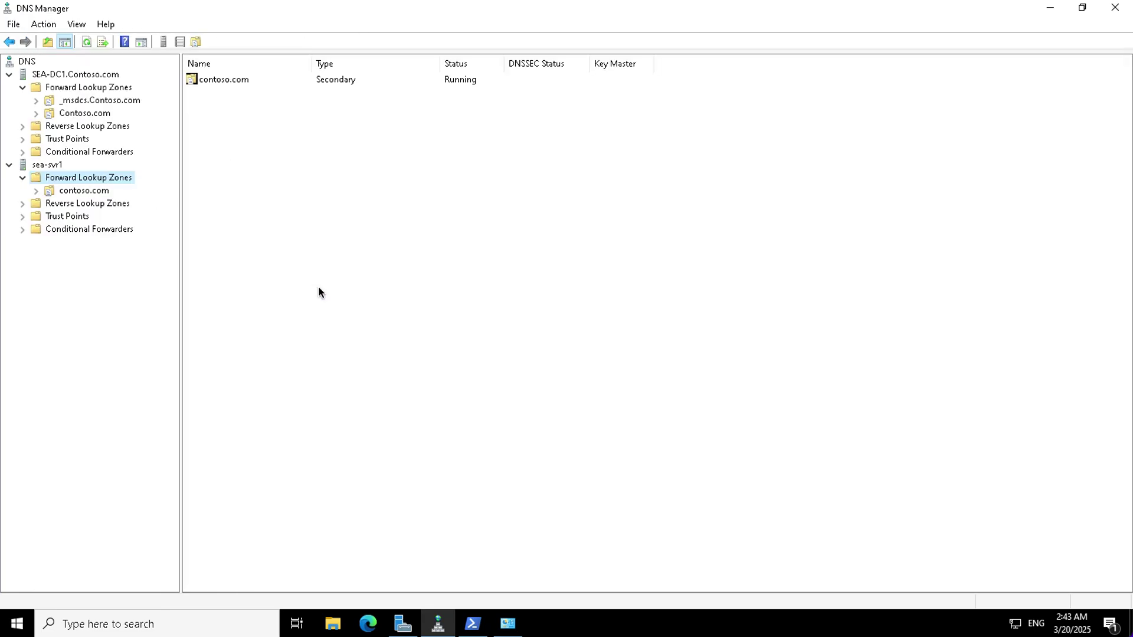
# Check the secondary zone on sea-svr1 and the name servers in the properties of SEA-DC1's Contoso.com zone.
pyautogui.click(67, 191)
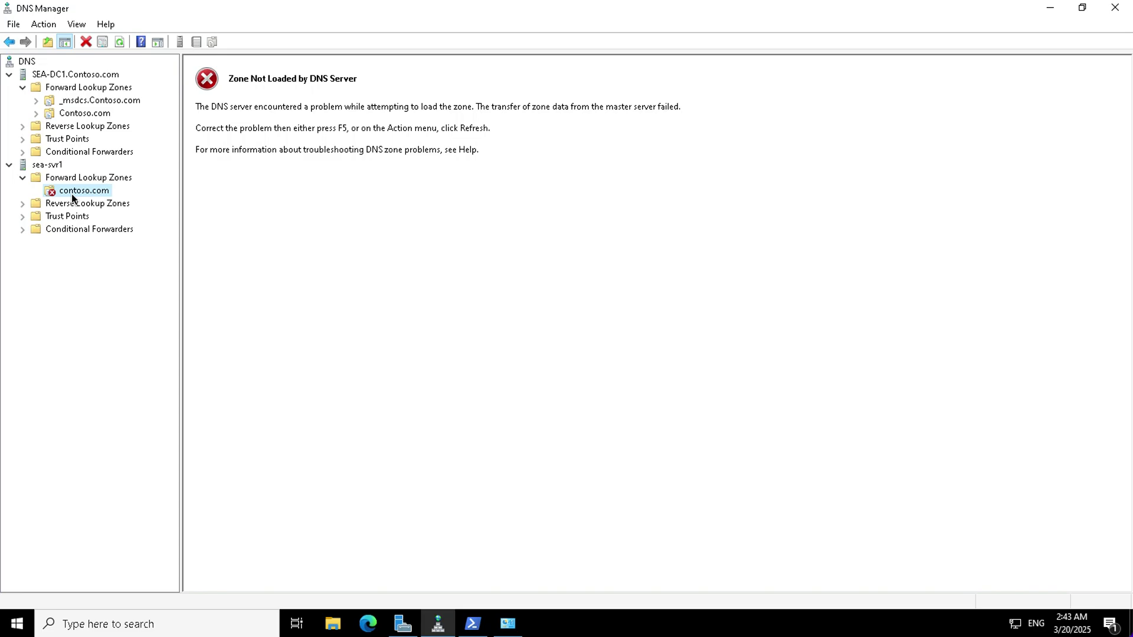
pyautogui.click(78, 118)
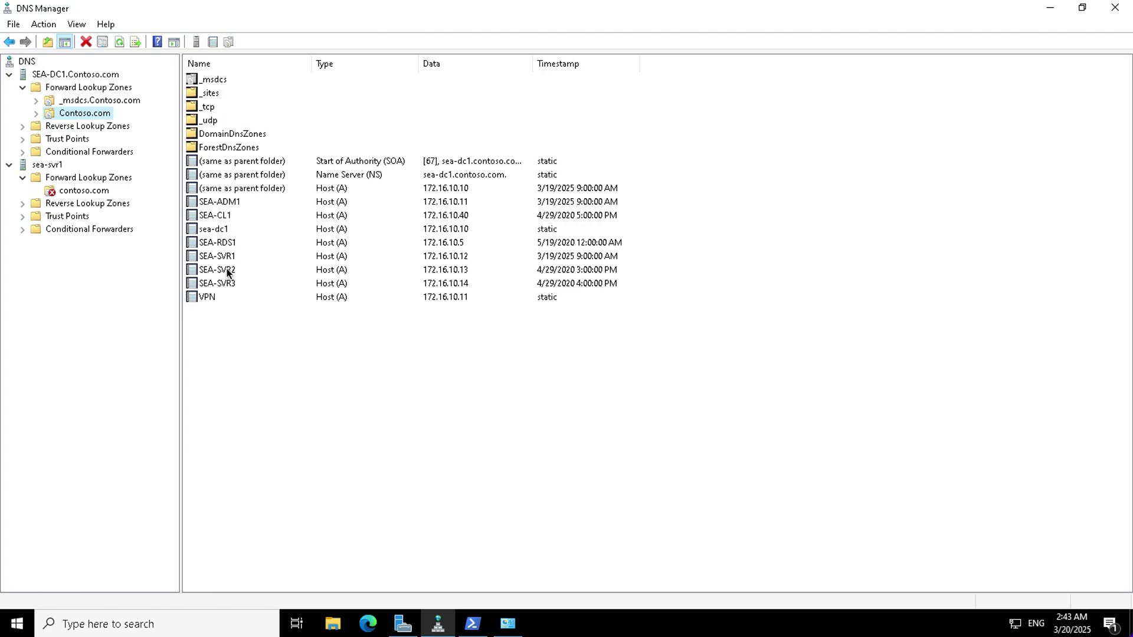
pyautogui.rightClick(69, 117)
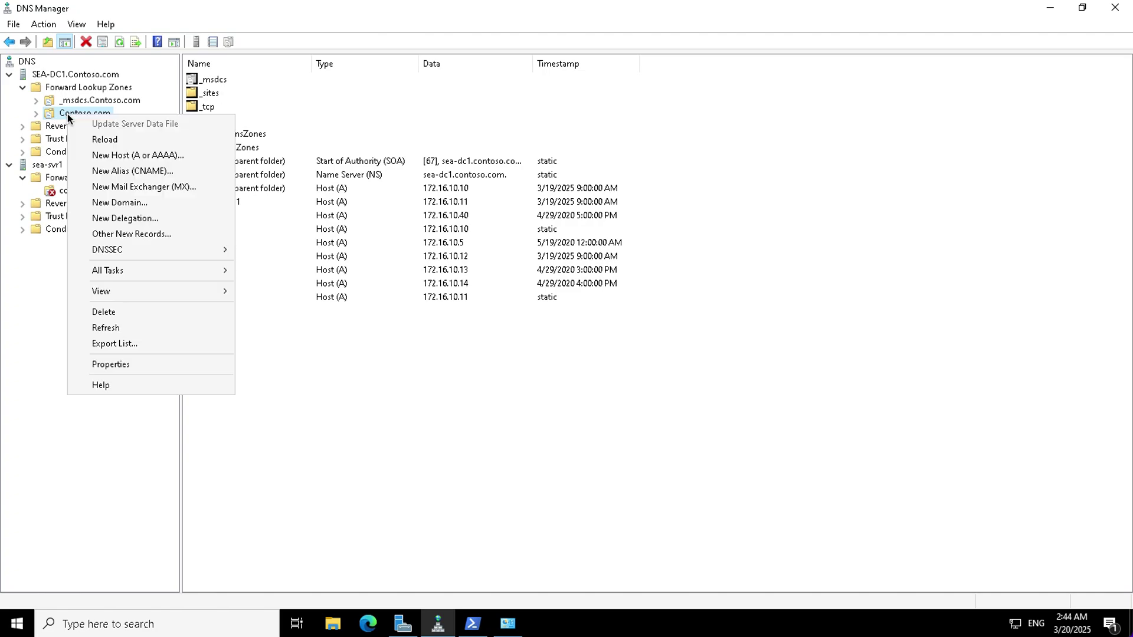
pyautogui.click(133, 364)
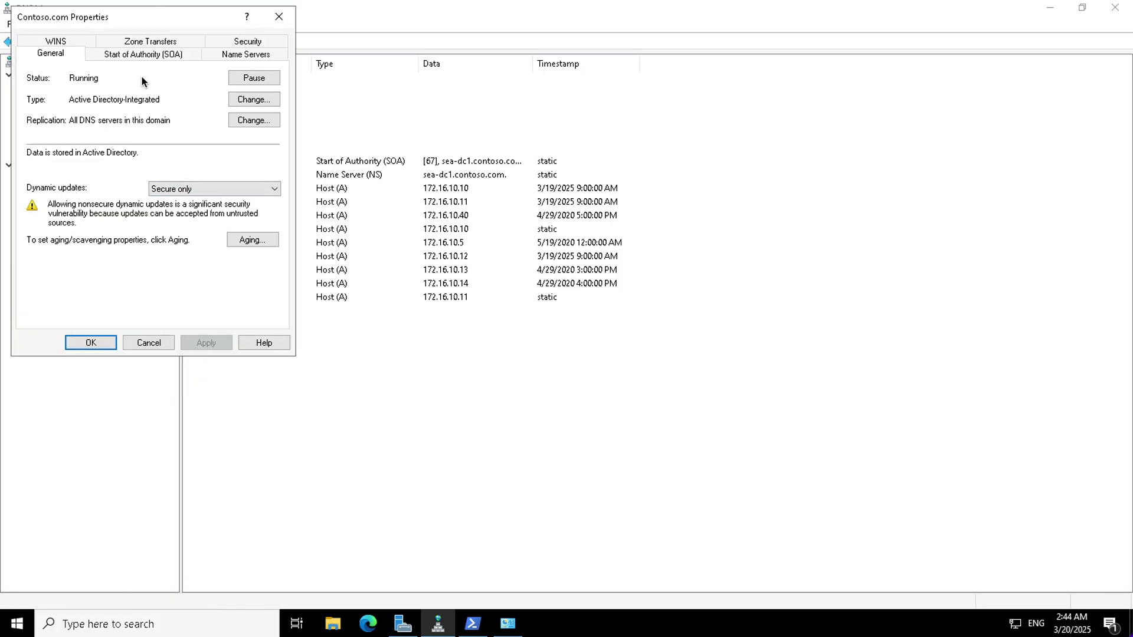
pyautogui.click(228, 55)
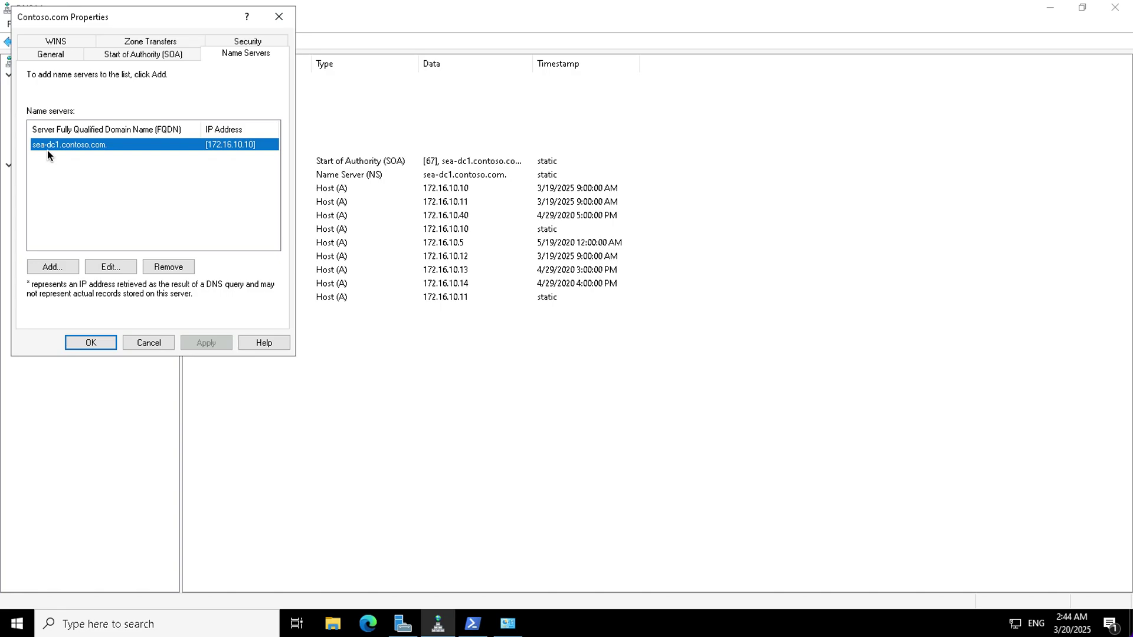
# Allow zone transfers for the Contoso.com zone only to servers listed as its name servers.
pyautogui.click(148, 43)
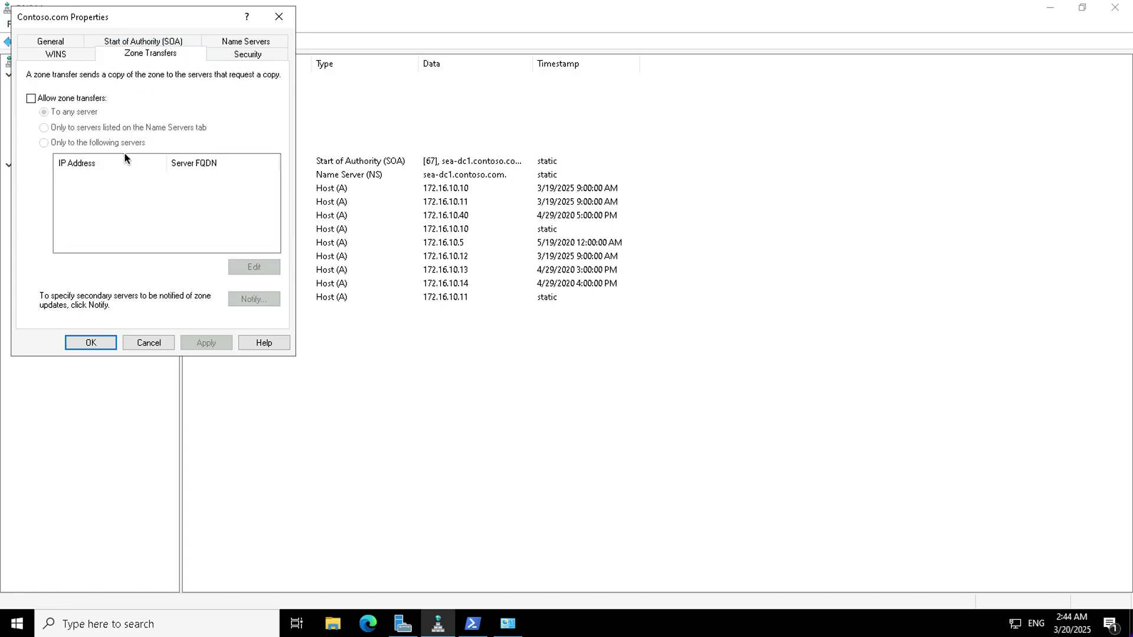
pyautogui.click(31, 97)
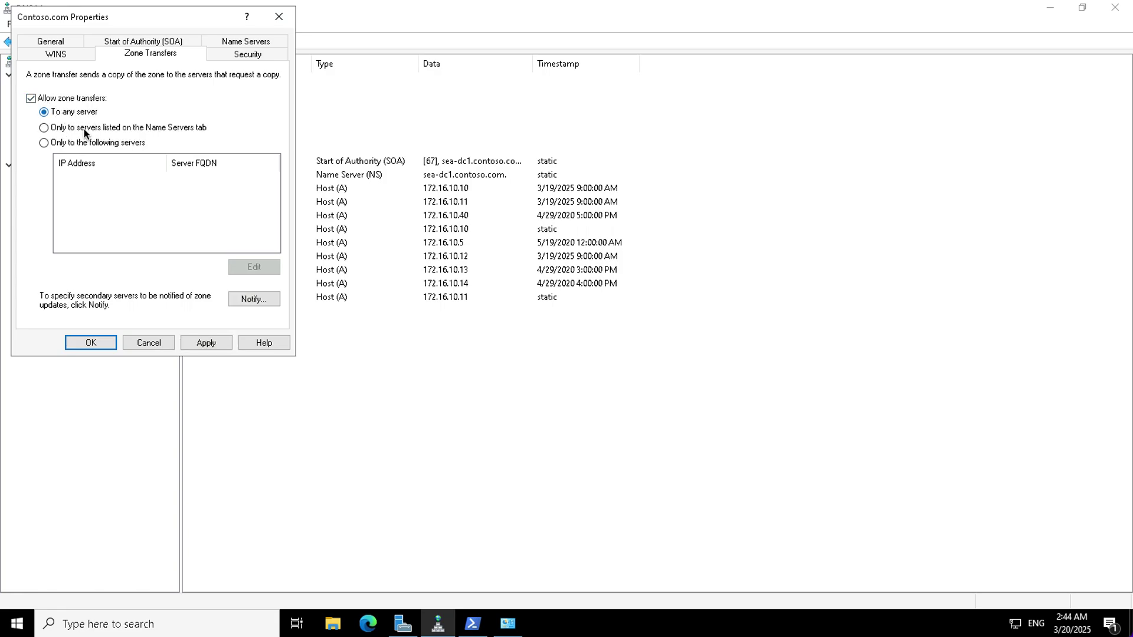
pyautogui.click(84, 130)
# Explore the specific-server transfer and notification settings without adding servers, and return to allowing only the listed name servers.
pyautogui.click(77, 144)
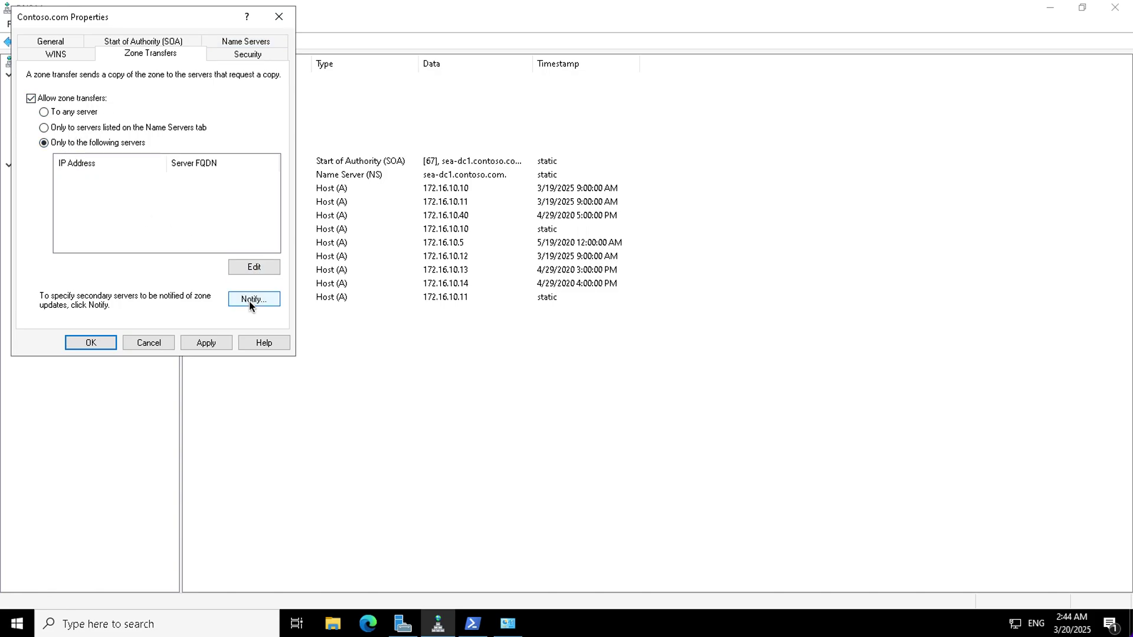
pyautogui.click(242, 267)
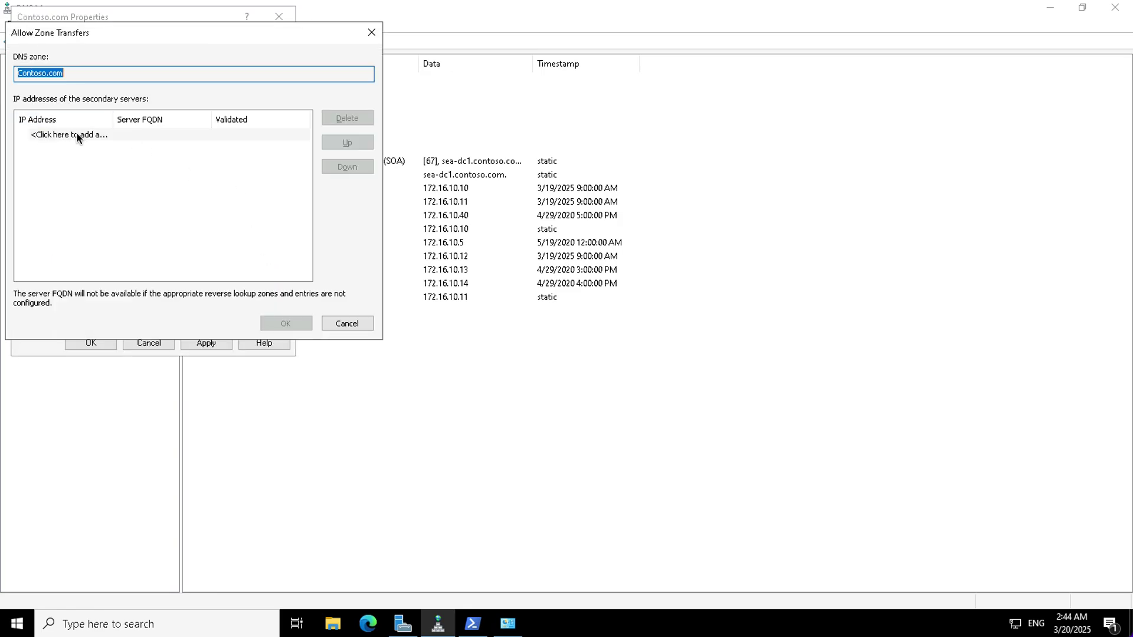
pyautogui.click(353, 323)
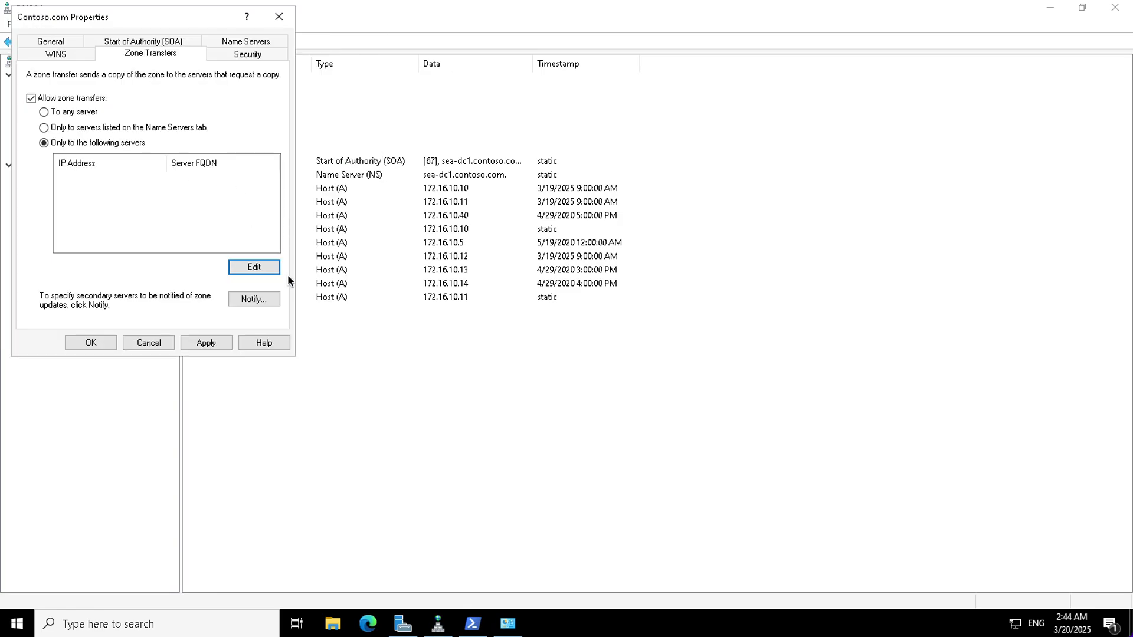
pyautogui.click(262, 300)
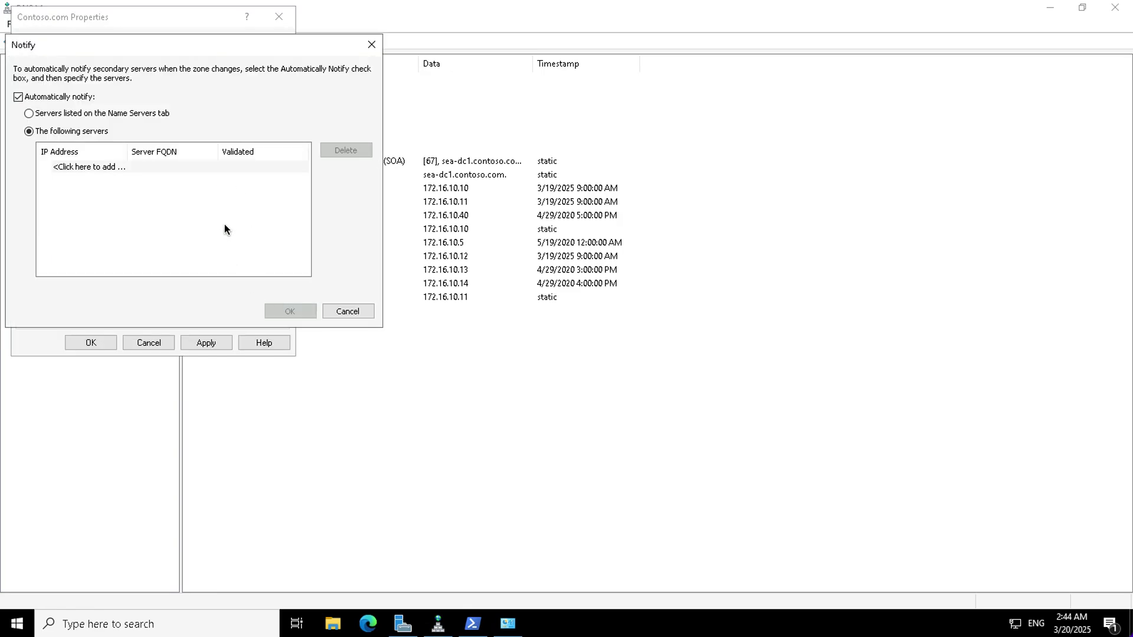
pyautogui.click(345, 314)
pyautogui.click(73, 126)
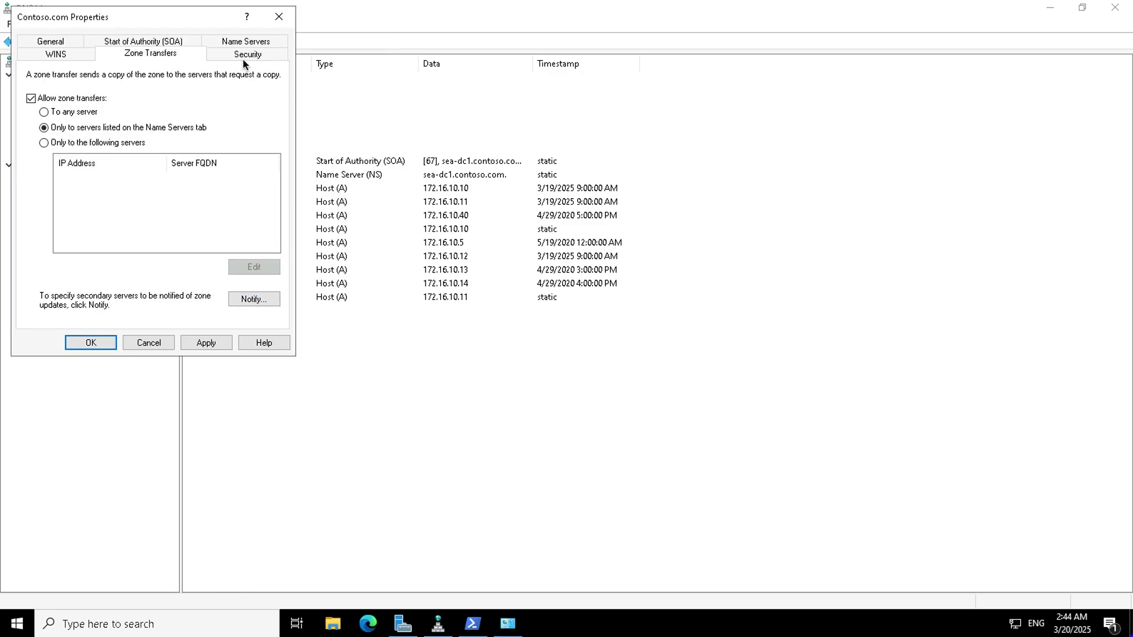
# Add sea-svr1 with IP address 172.16.10.12 as a name server of the Contoso.com zone.
pyautogui.click(254, 42)
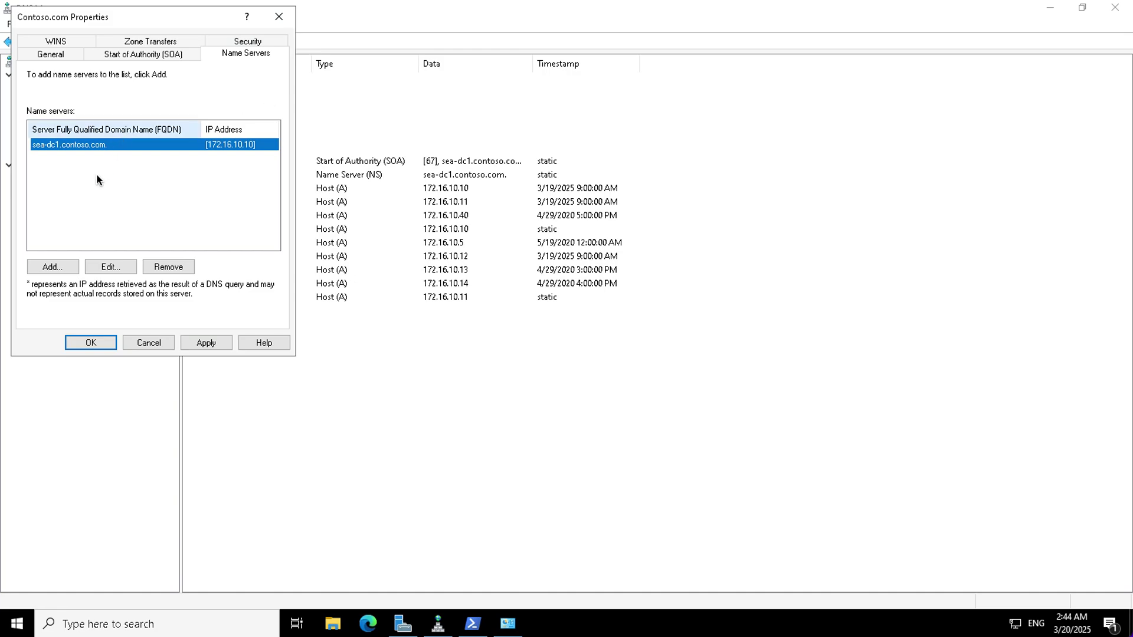
pyautogui.click(44, 266)
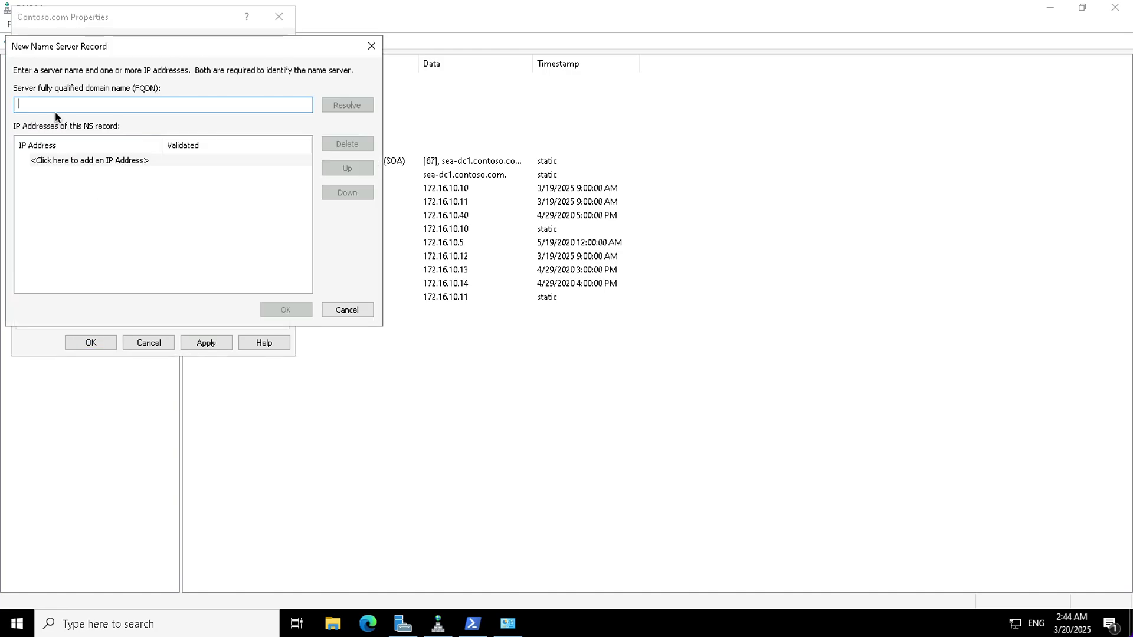
pyautogui.write('sea-svr')
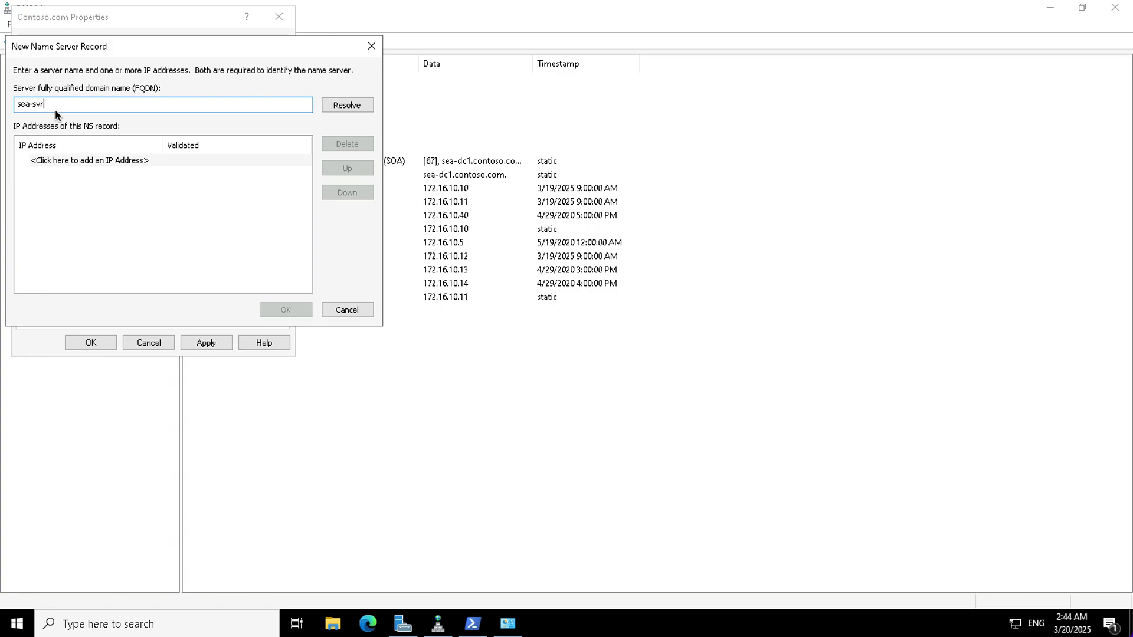
pyautogui.write('1')
pyautogui.doubleClick(71, 162)
pyautogui.write('1')
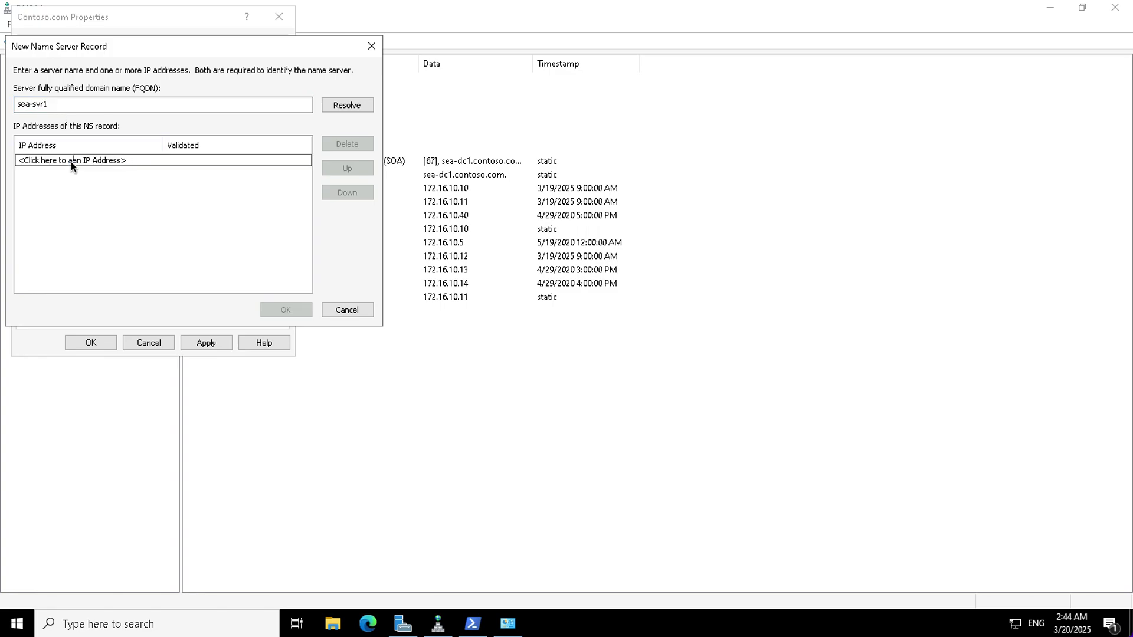
pyautogui.hotkey('ctrl', 'a')
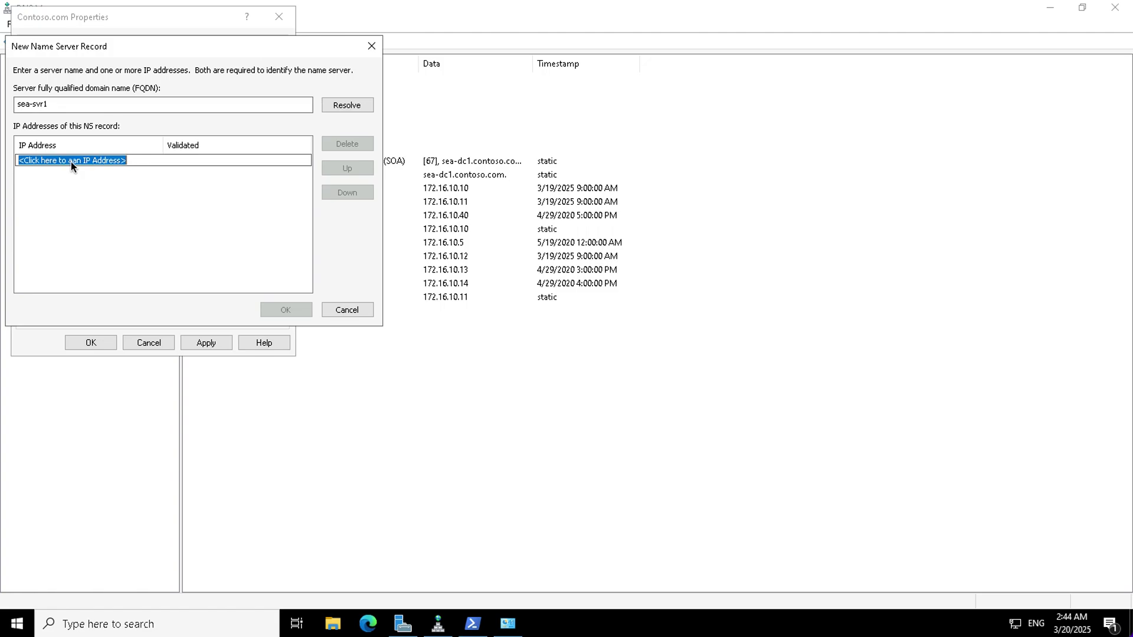
pyautogui.write('172.16.10.12')
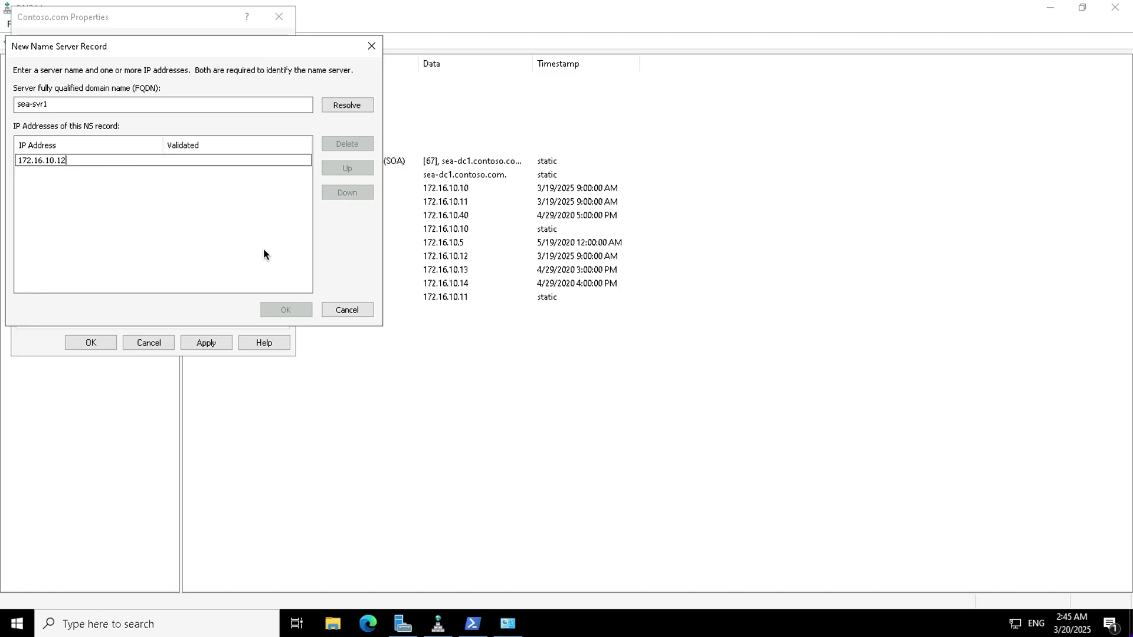
pyautogui.press('Return')
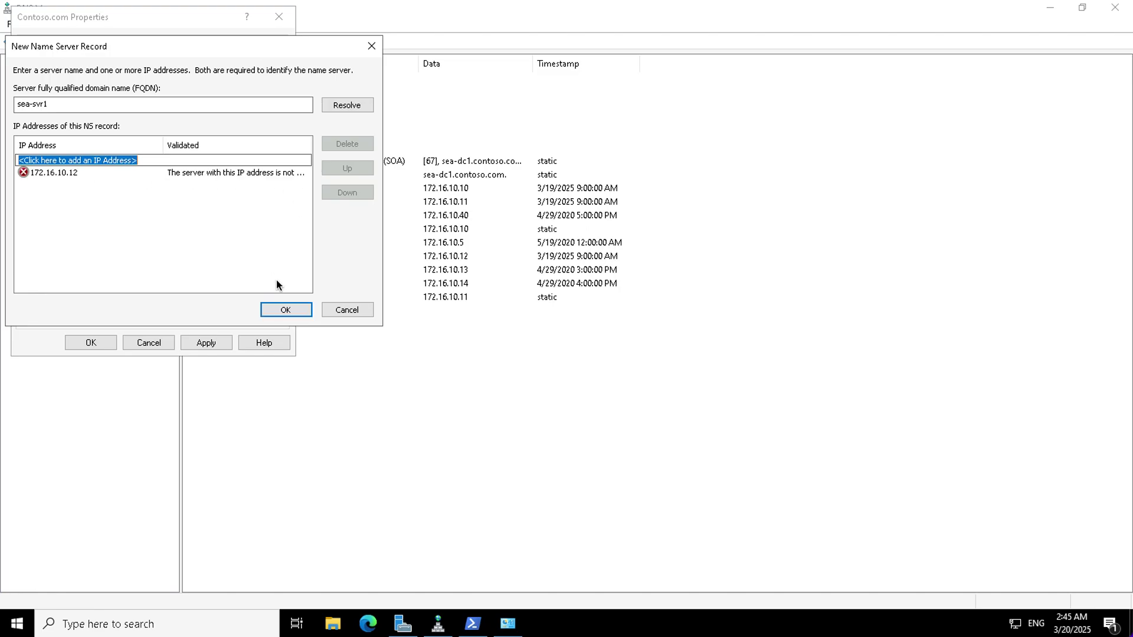
pyautogui.click(285, 311)
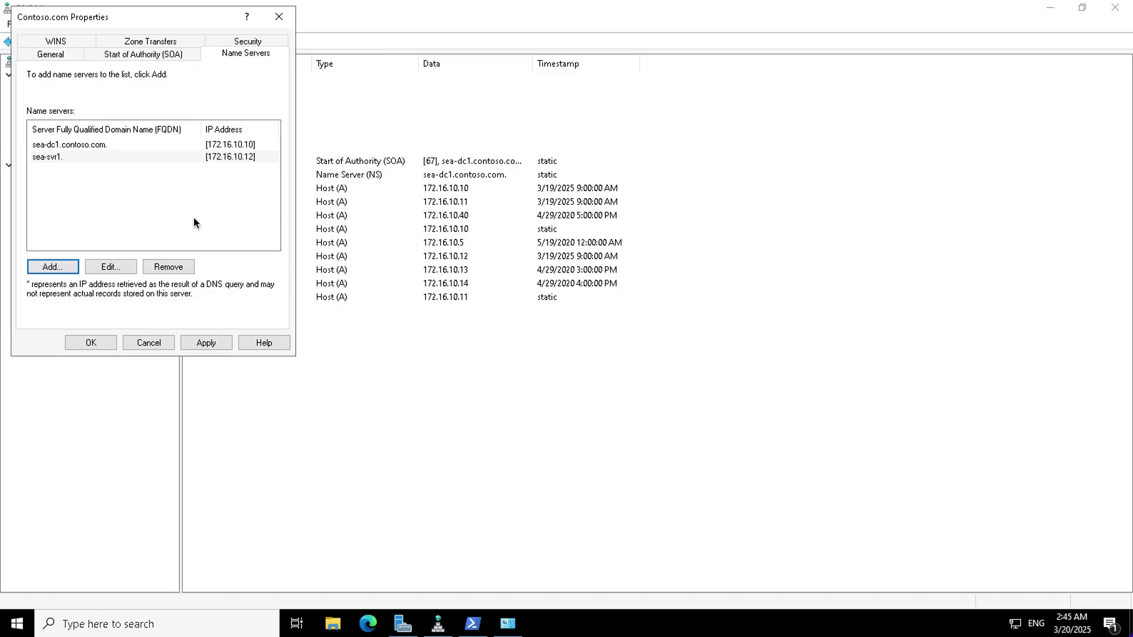
# Change the fully qualified domain name of the new name server record to sea-svr1.contoso.com.
pyautogui.click(69, 157)
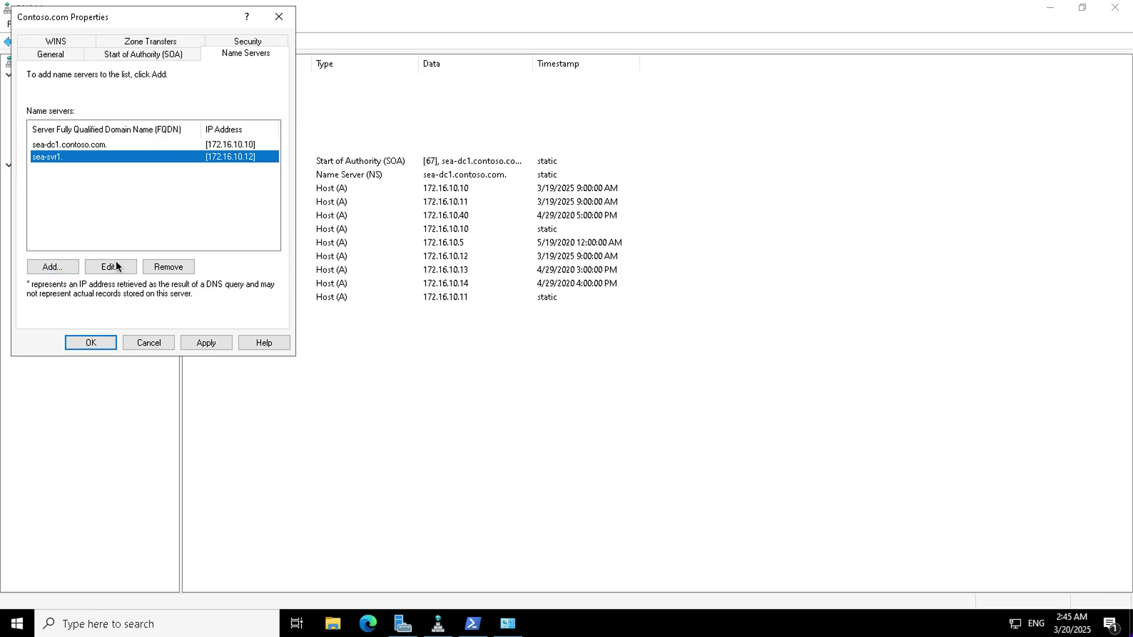
pyautogui.click(111, 267)
pyautogui.click(67, 106)
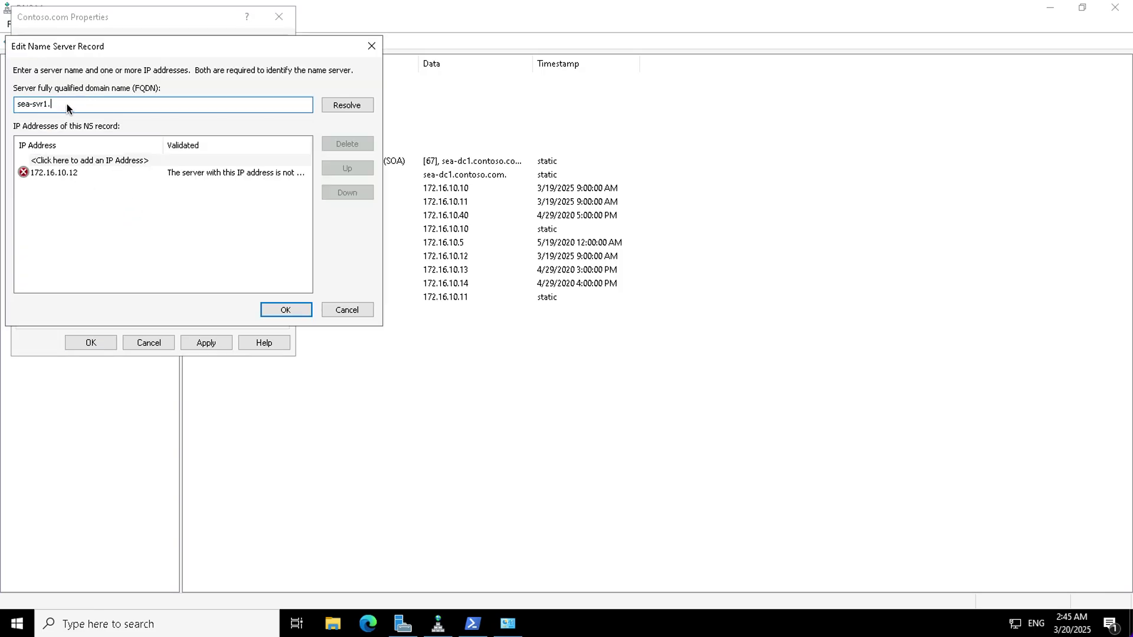
pyautogui.write('contoso.com')
pyautogui.click(276, 306)
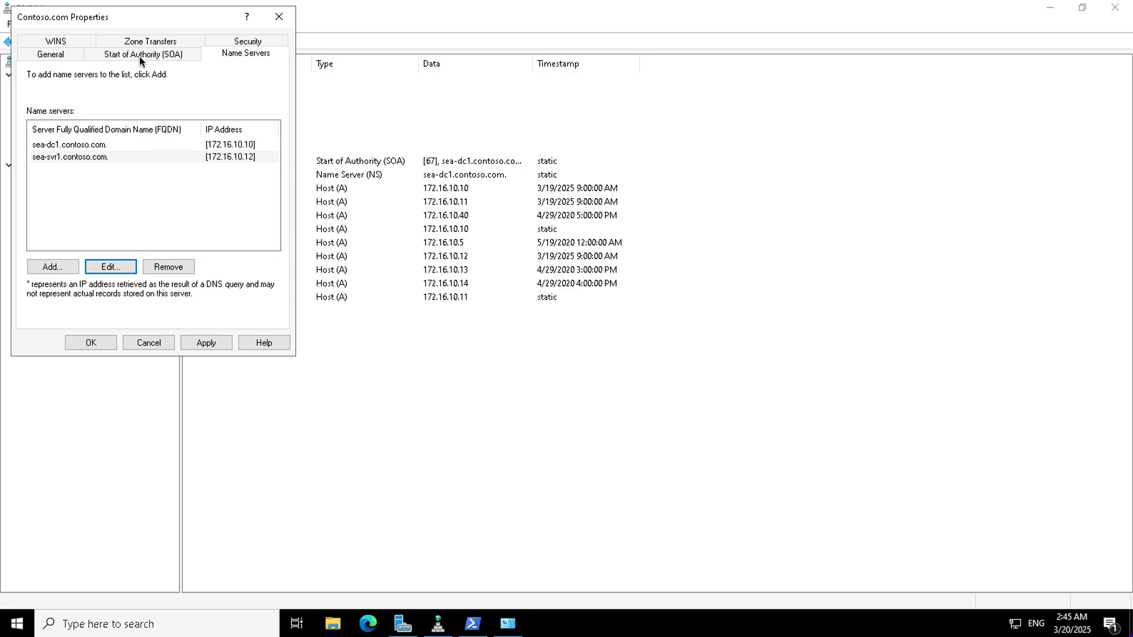
# Apply the Contoso.com zone changes, agreeing to delete the incomplete sea-svr1. host record.
pyautogui.click(146, 40)
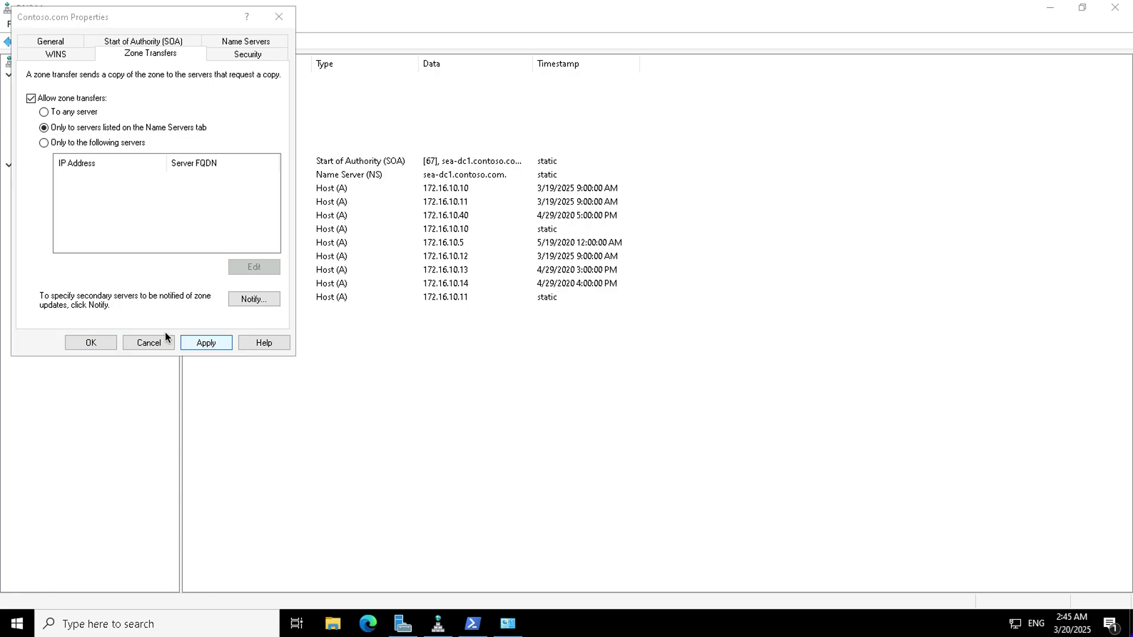
pyautogui.press('Delete')
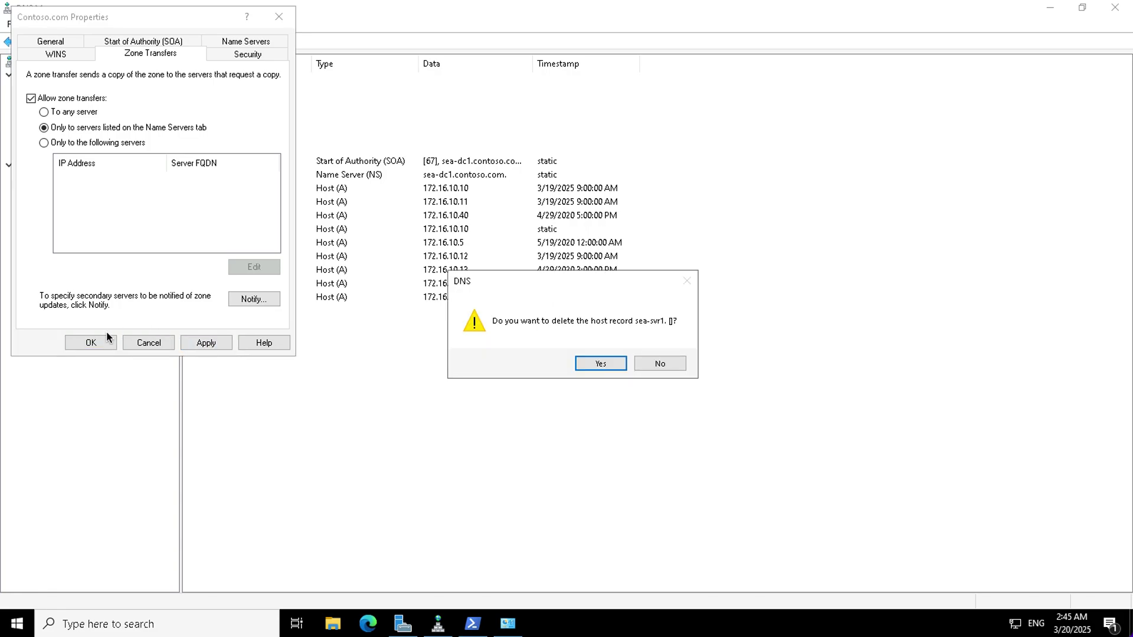
pyautogui.click(598, 361)
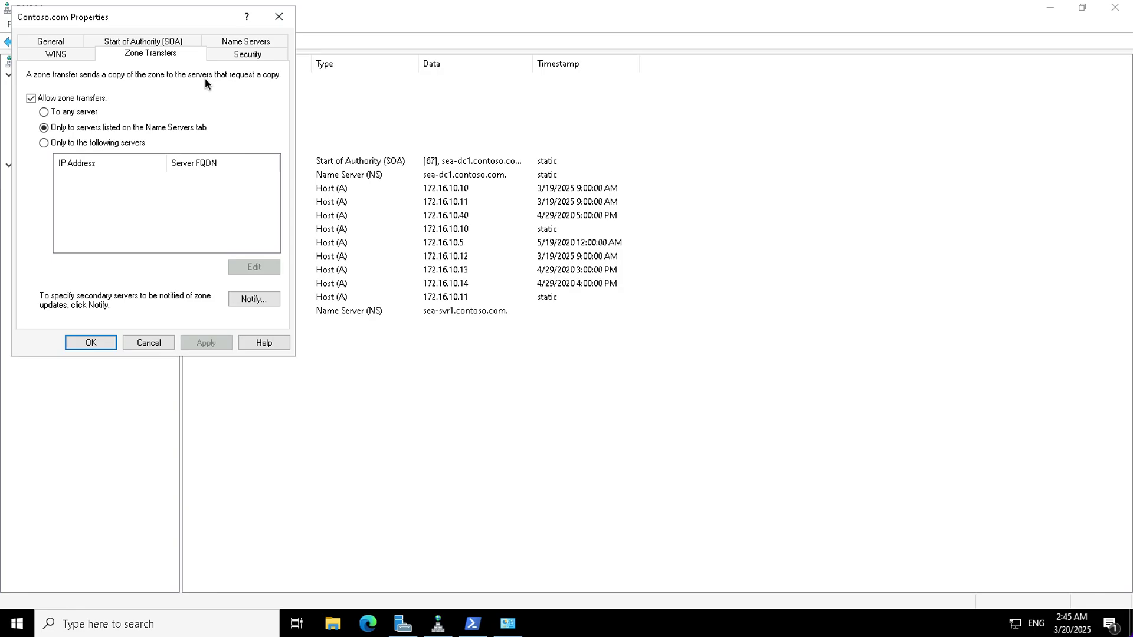
pyautogui.click(92, 343)
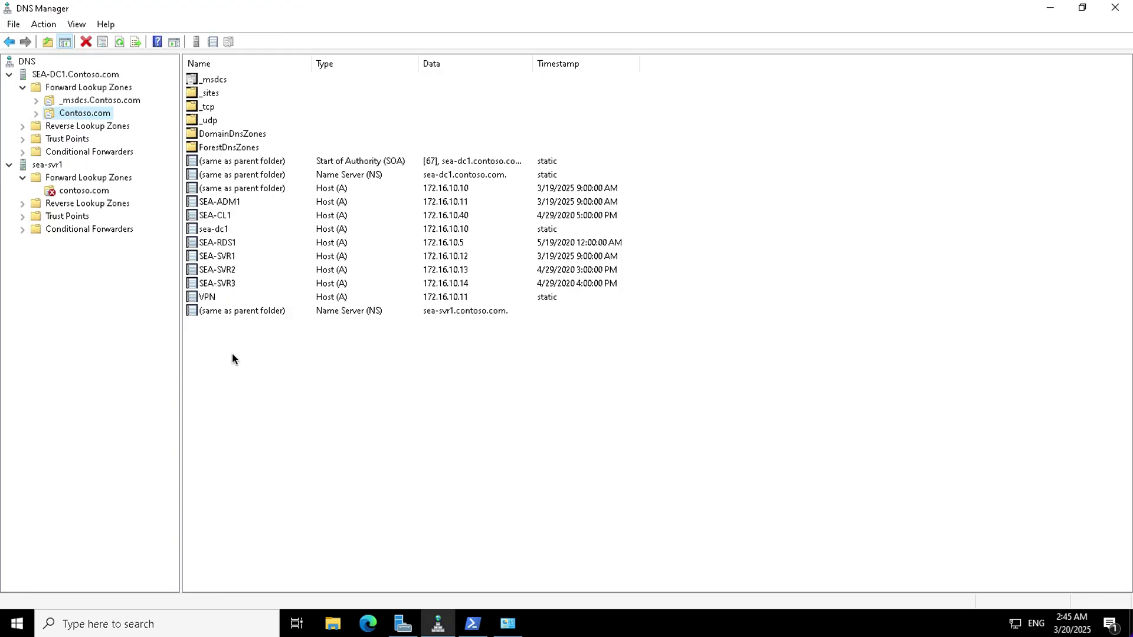
# Review the zone transfer setting and the name server list in the Contoso.com zone properties.
pyautogui.rightClick(85, 113)
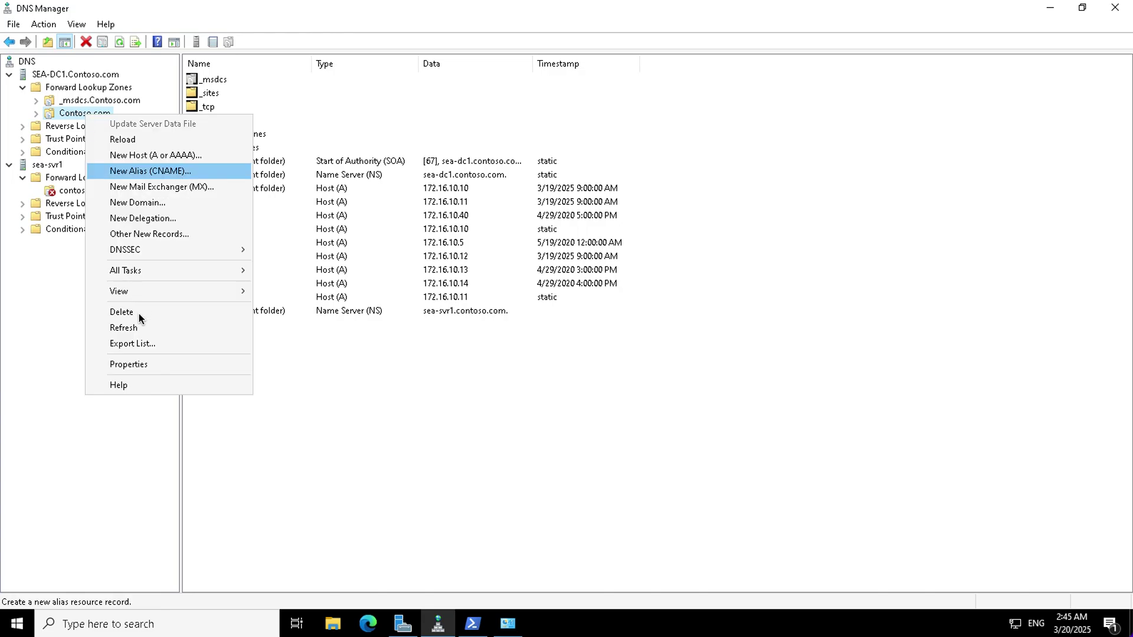
pyautogui.click(133, 365)
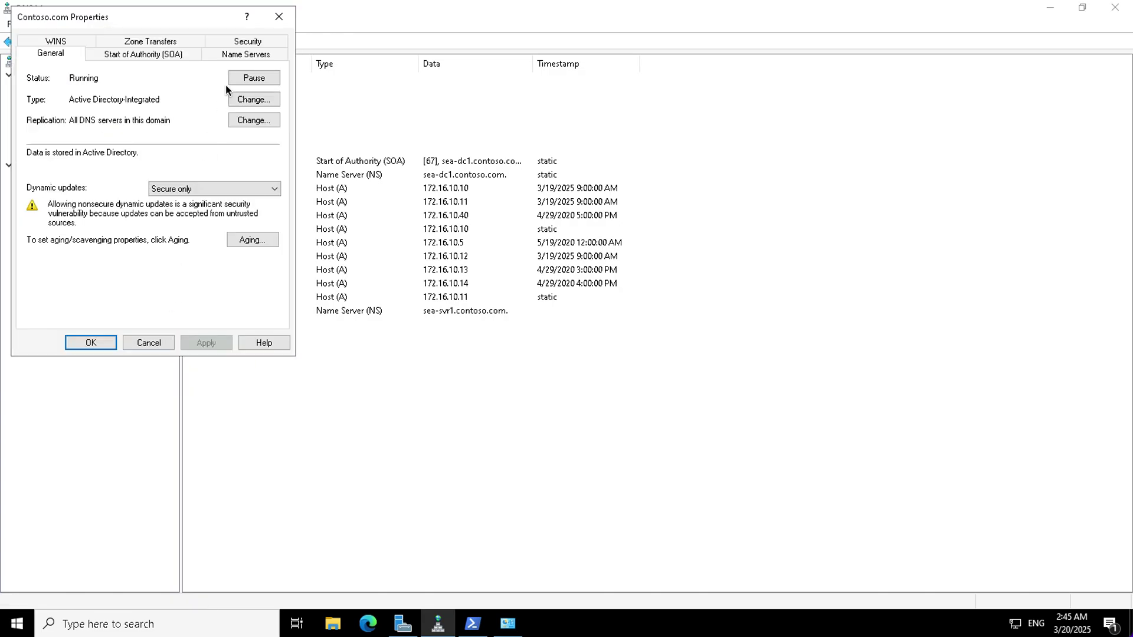
pyautogui.click(151, 42)
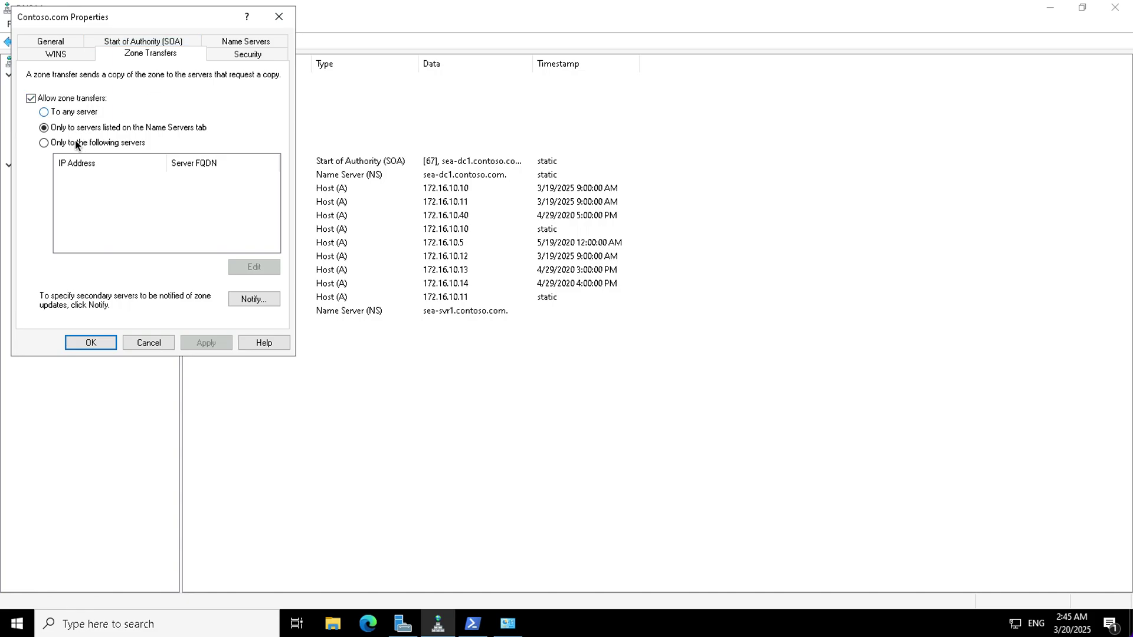
pyautogui.click(242, 42)
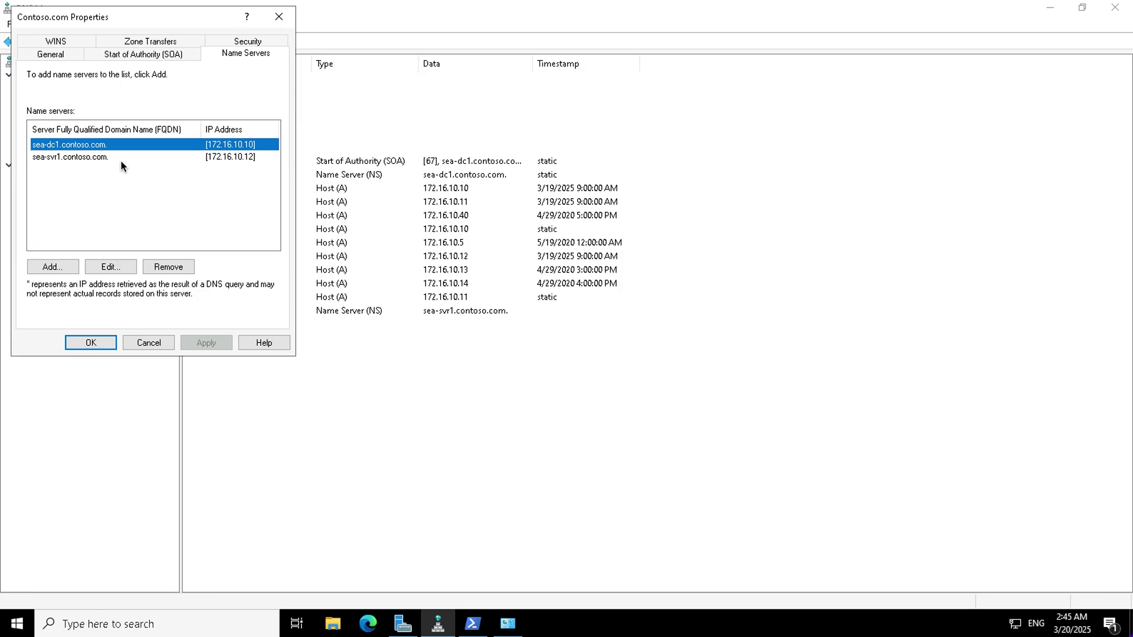
pyautogui.click(79, 346)
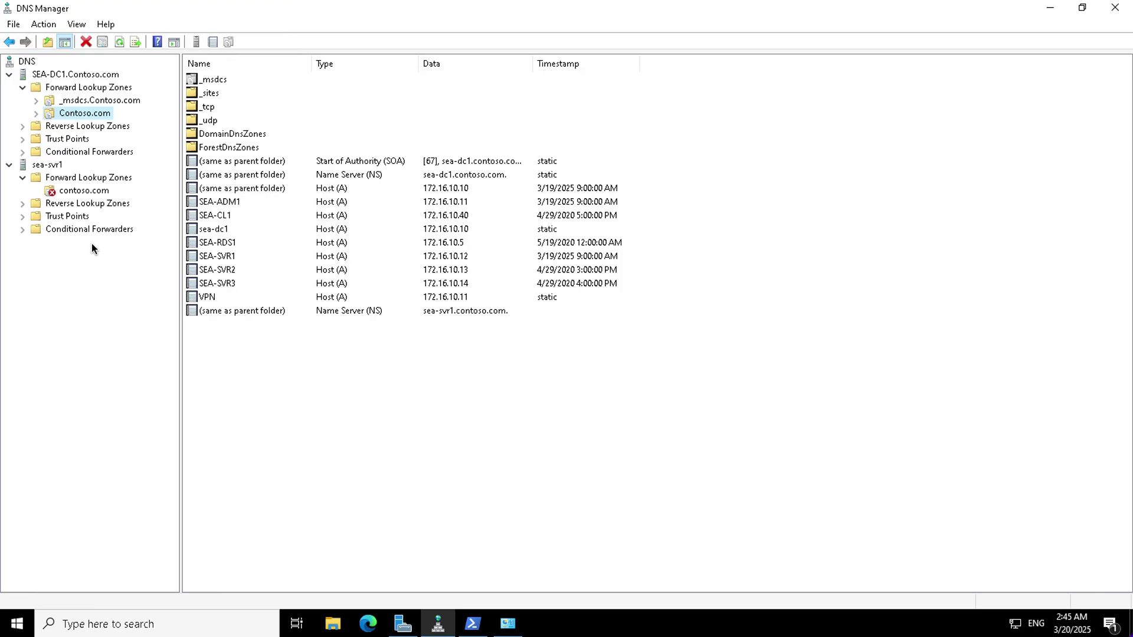
# Reopen the DNS management console from Server Manager and select the contoso.com forward lookup zone on sea-svr1.
pyautogui.click(83, 192)
pyautogui.rightClick(84, 193)
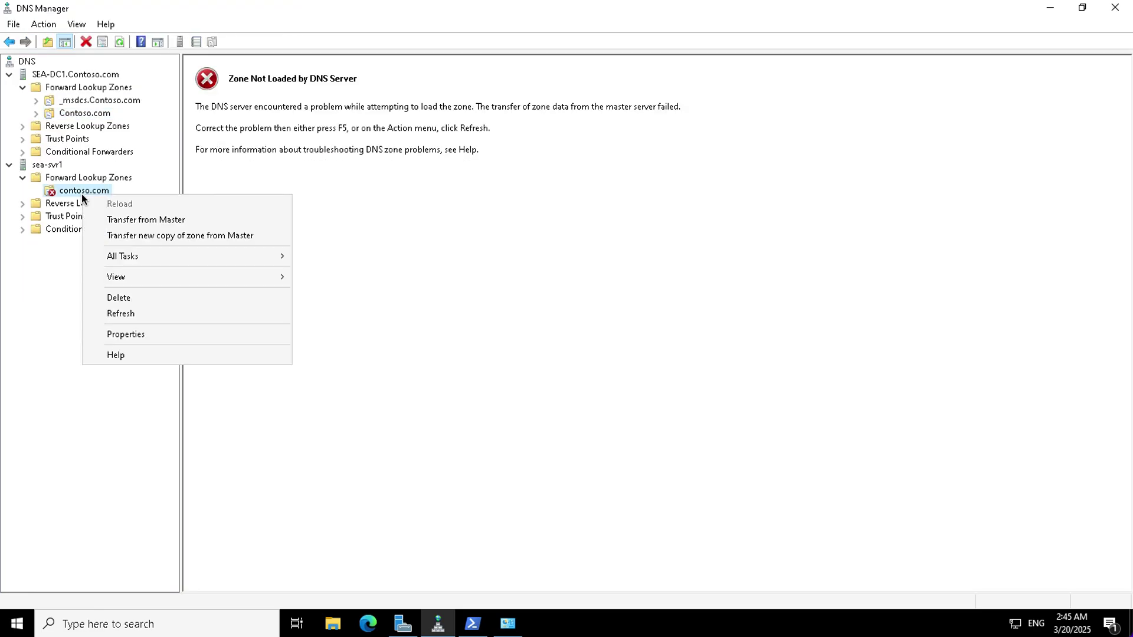
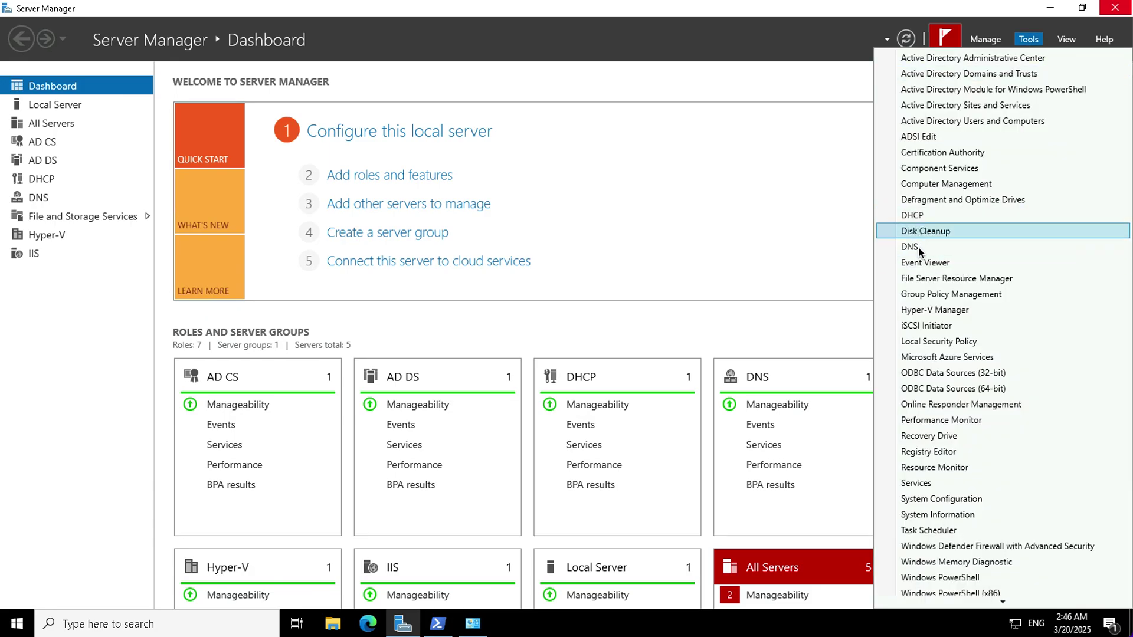
pyautogui.click(918, 246)
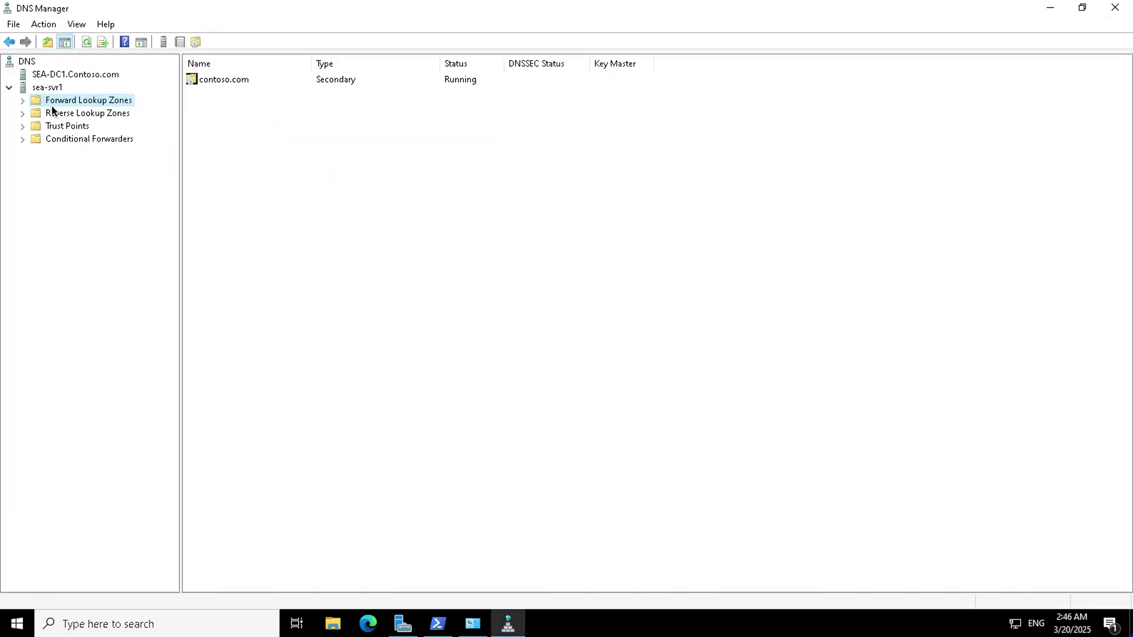
pyautogui.click(47, 87)
pyautogui.click(22, 100)
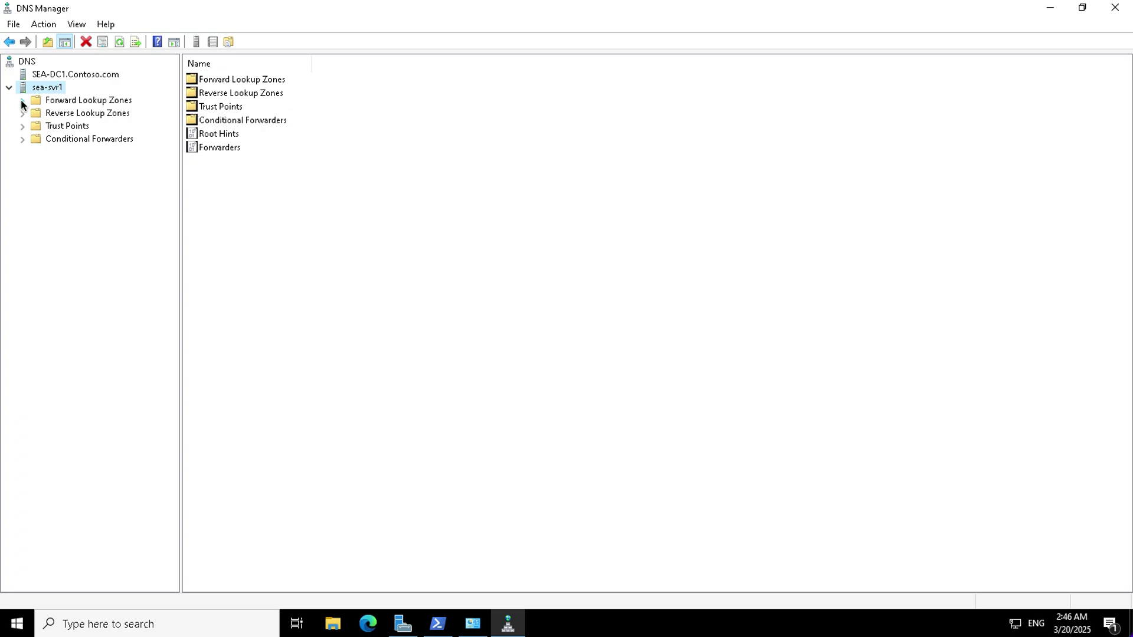
pyautogui.click(73, 112)
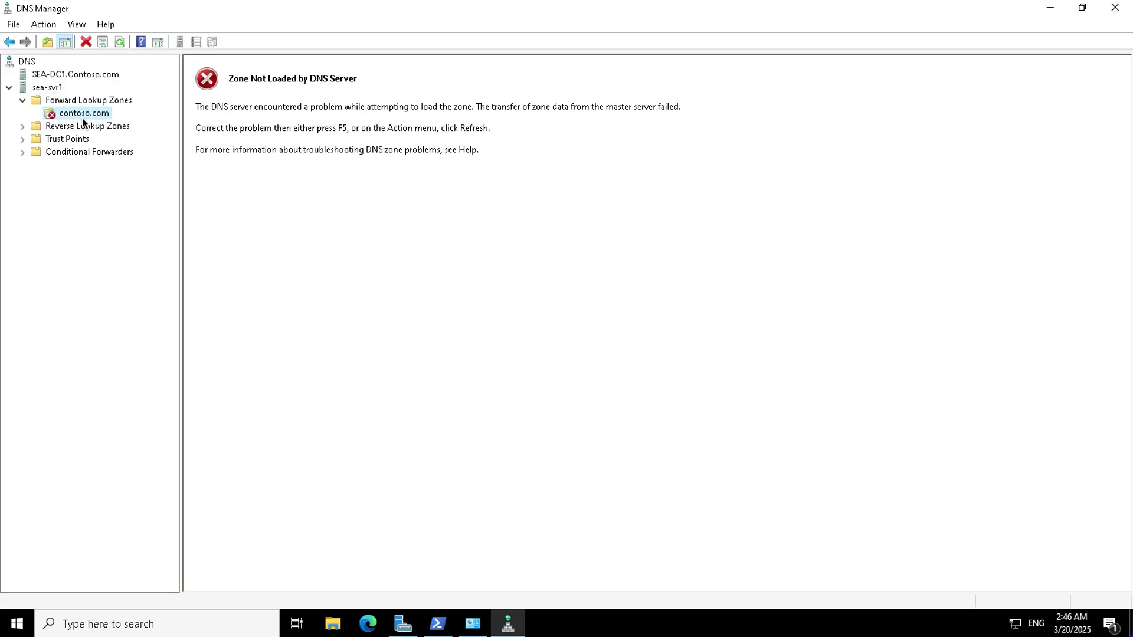
# Transfer the secondary contoso.com zone on sea-svr1 from its master and refresh it.
pyautogui.rightClick(80, 118)
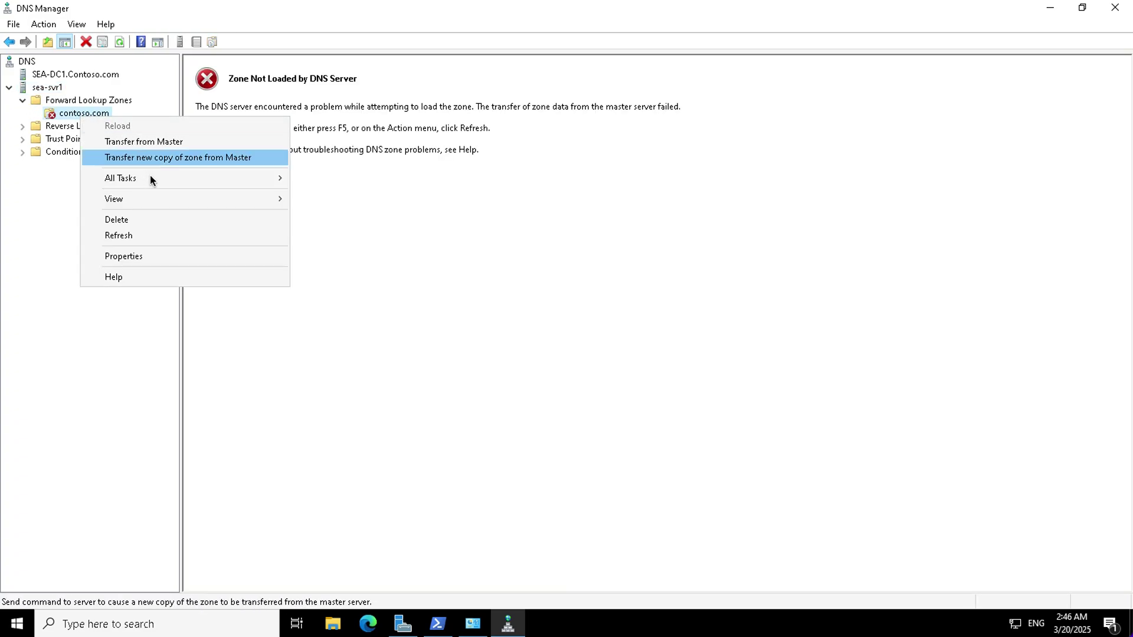
pyautogui.moveTo(153, 177)
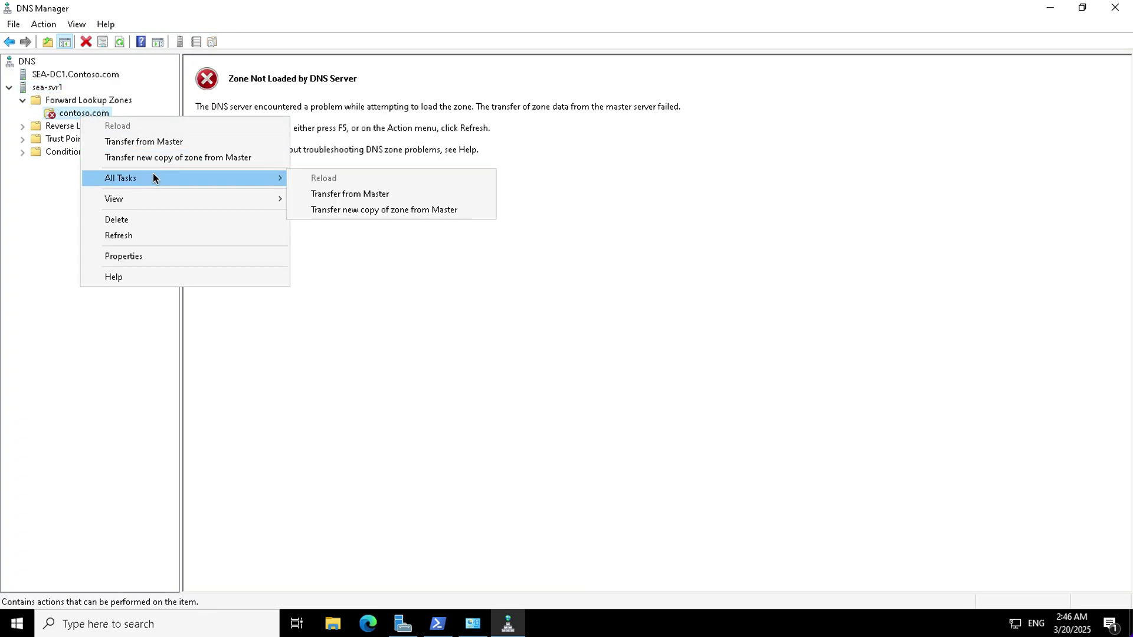
pyautogui.click(153, 142)
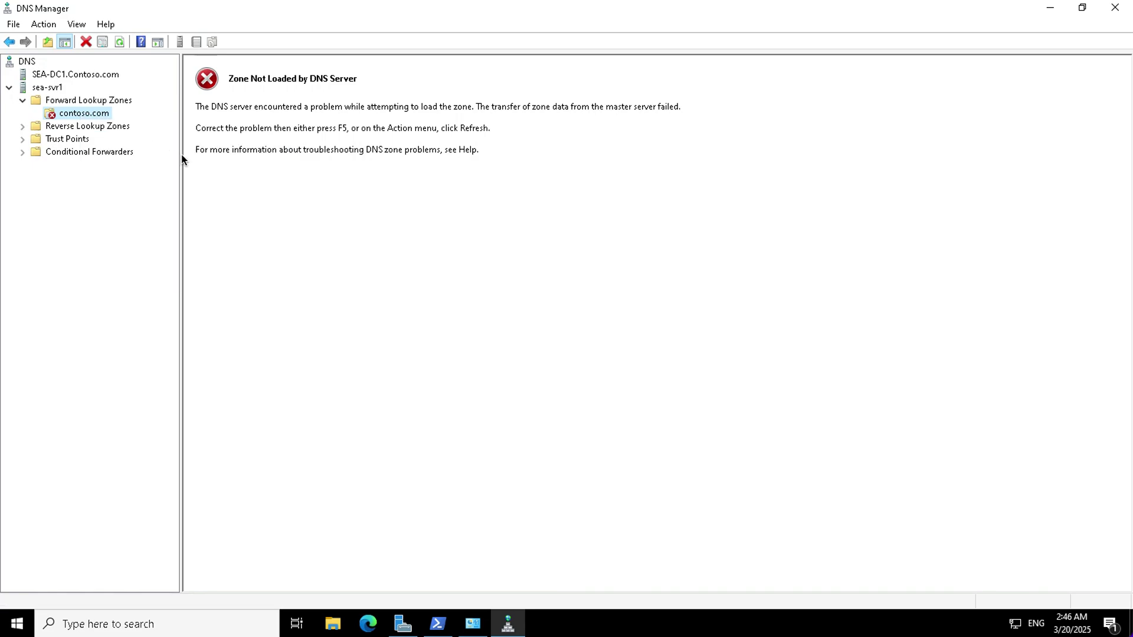
pyautogui.rightClick(85, 113)
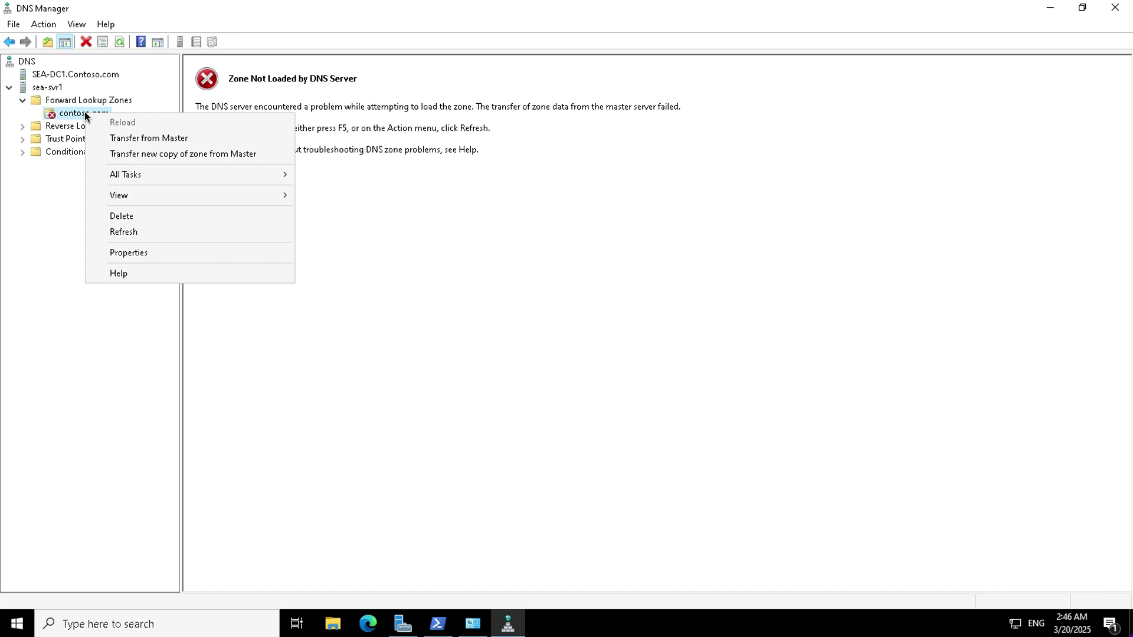
pyautogui.click(122, 41)
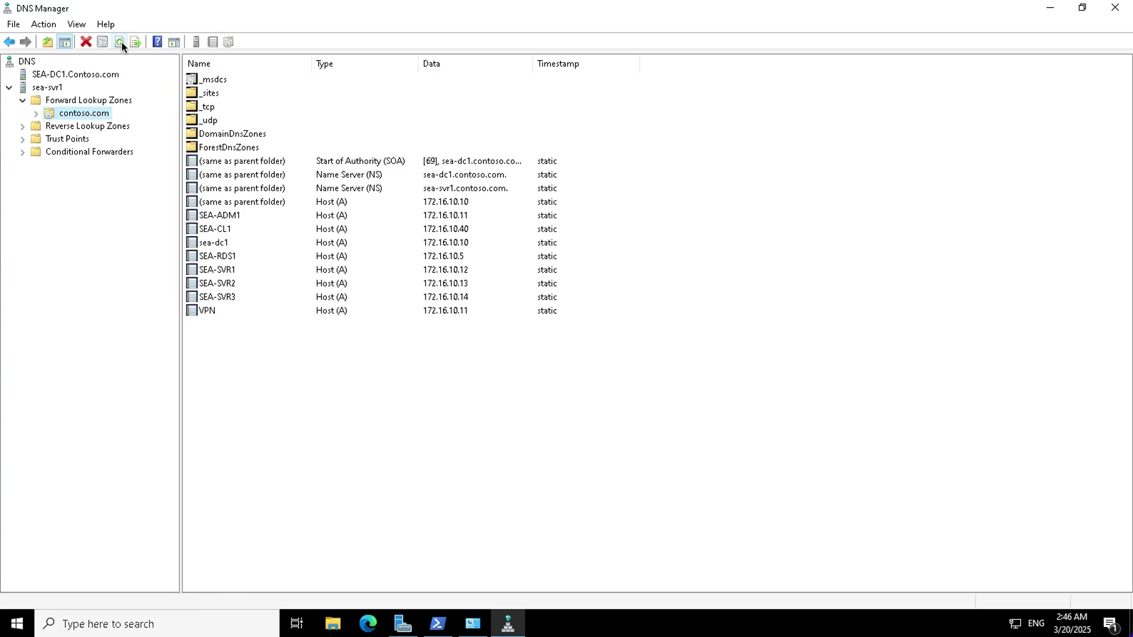
# Select the Contoso.com forward lookup zone on SEA-DC1.
pyautogui.click(36, 114)
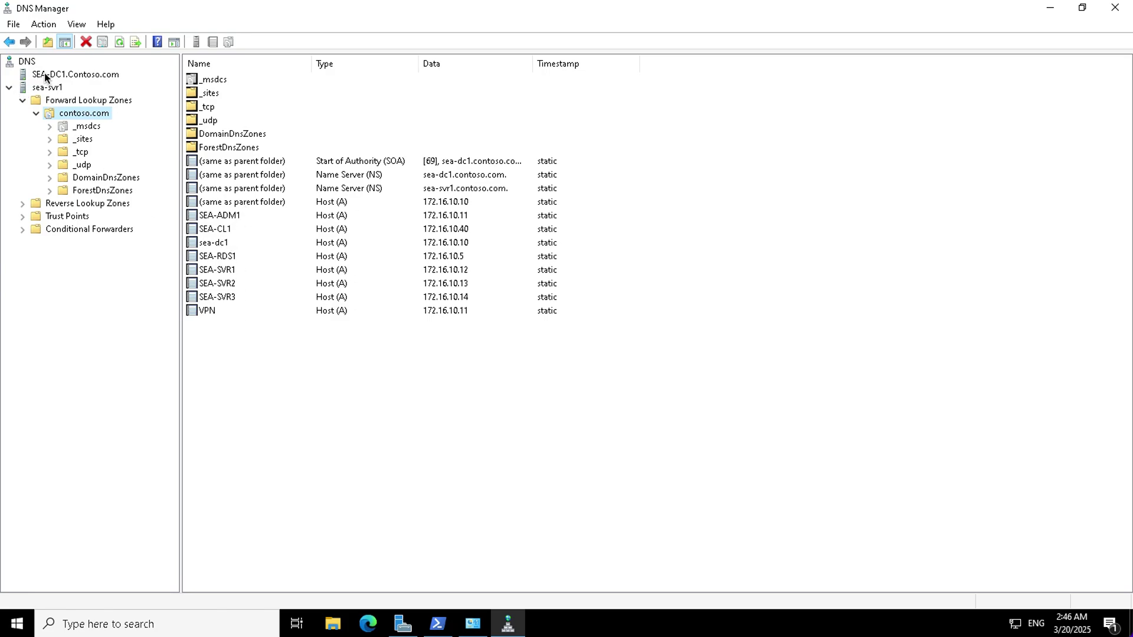
pyautogui.click(70, 75)
pyautogui.click(8, 75)
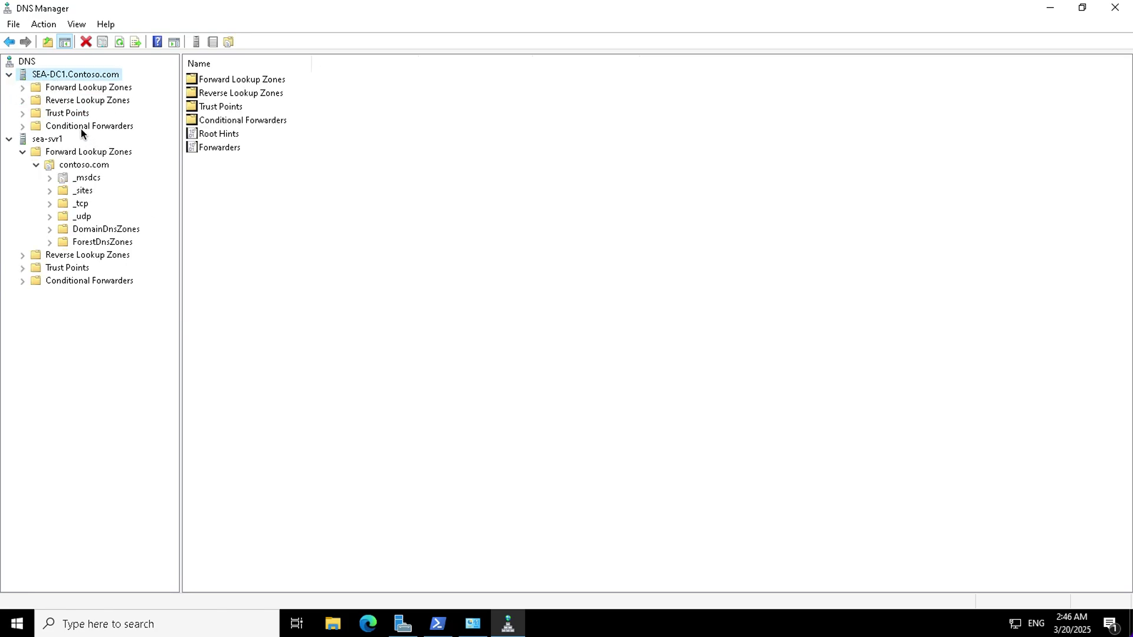
pyautogui.click(23, 88)
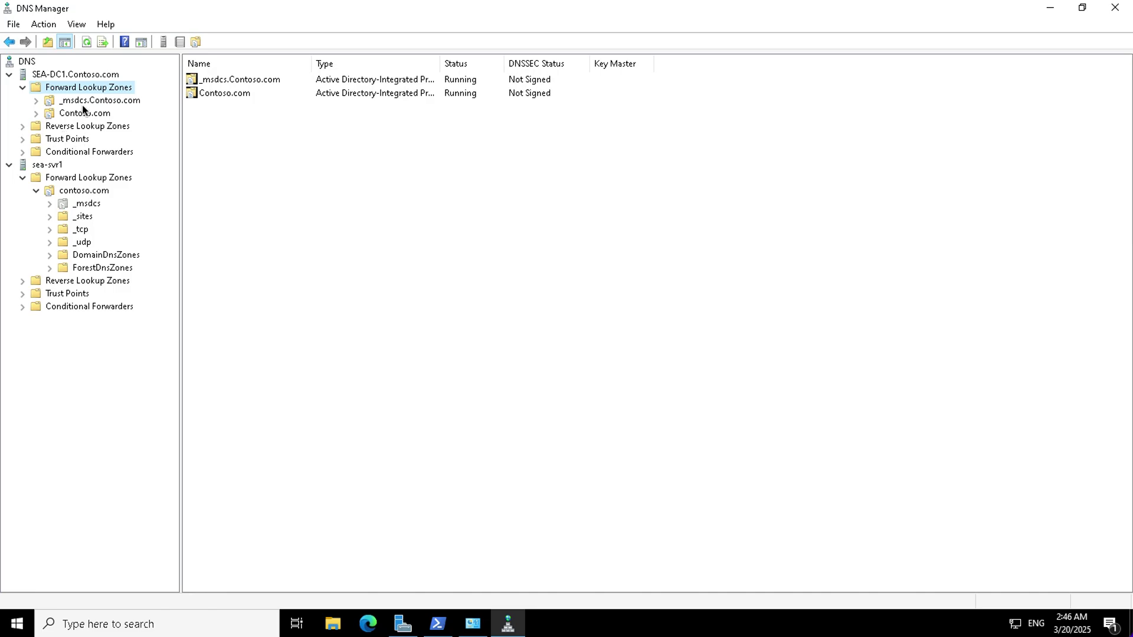
pyautogui.click(77, 115)
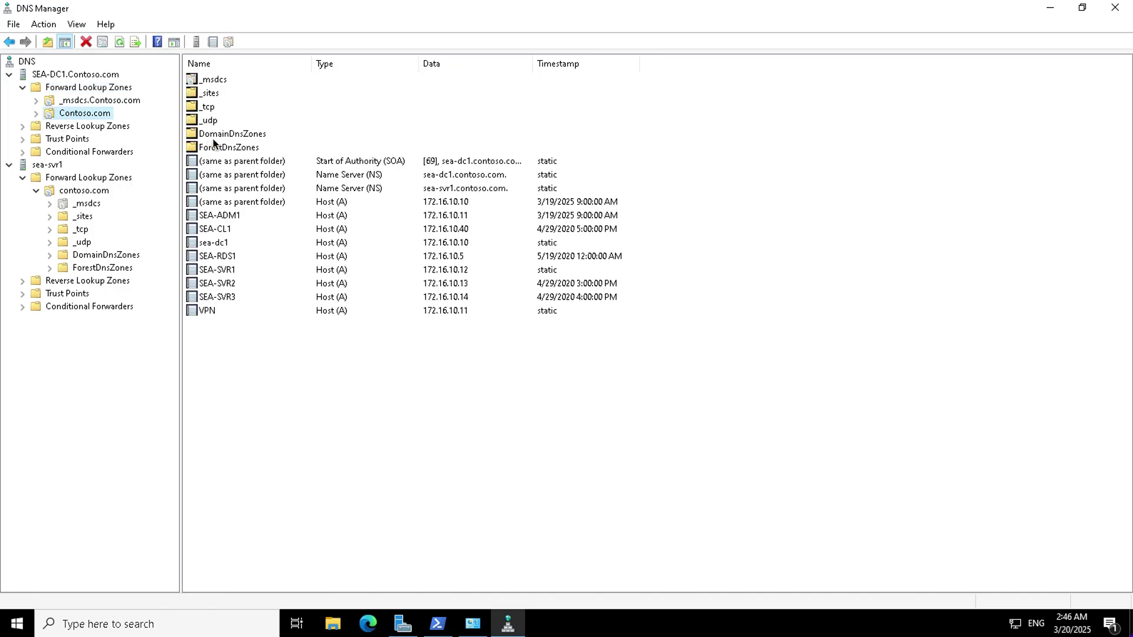
# Add a host (A) record named www with IP address 172.16.10.100 to the Contoso.com zone on SEA-DC1.
pyautogui.rightClick(98, 116)
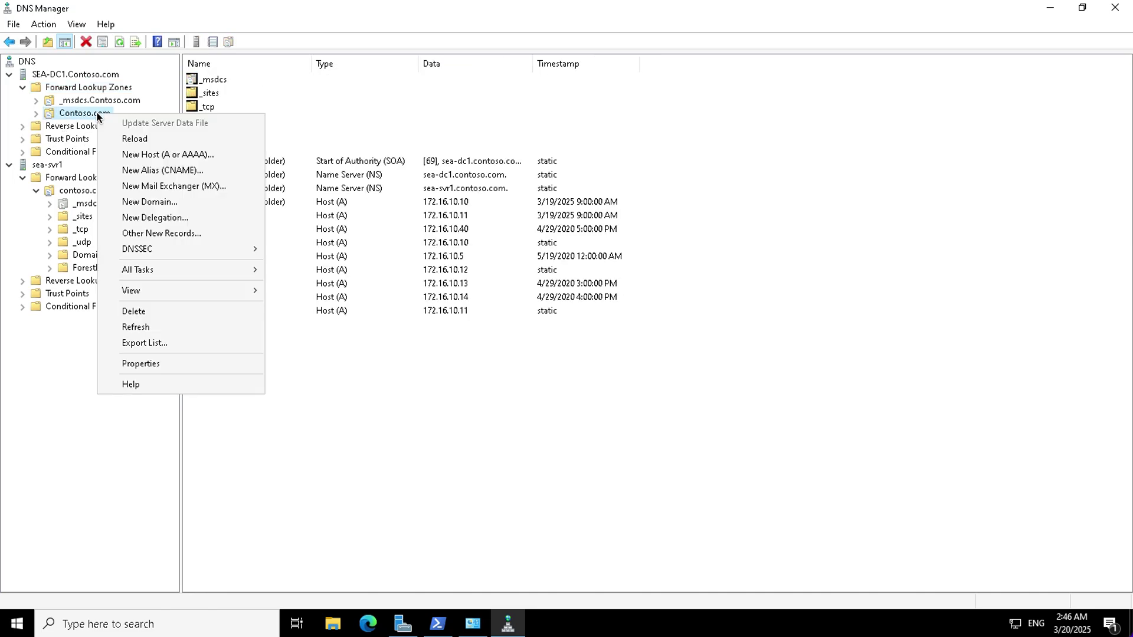
pyautogui.click(157, 156)
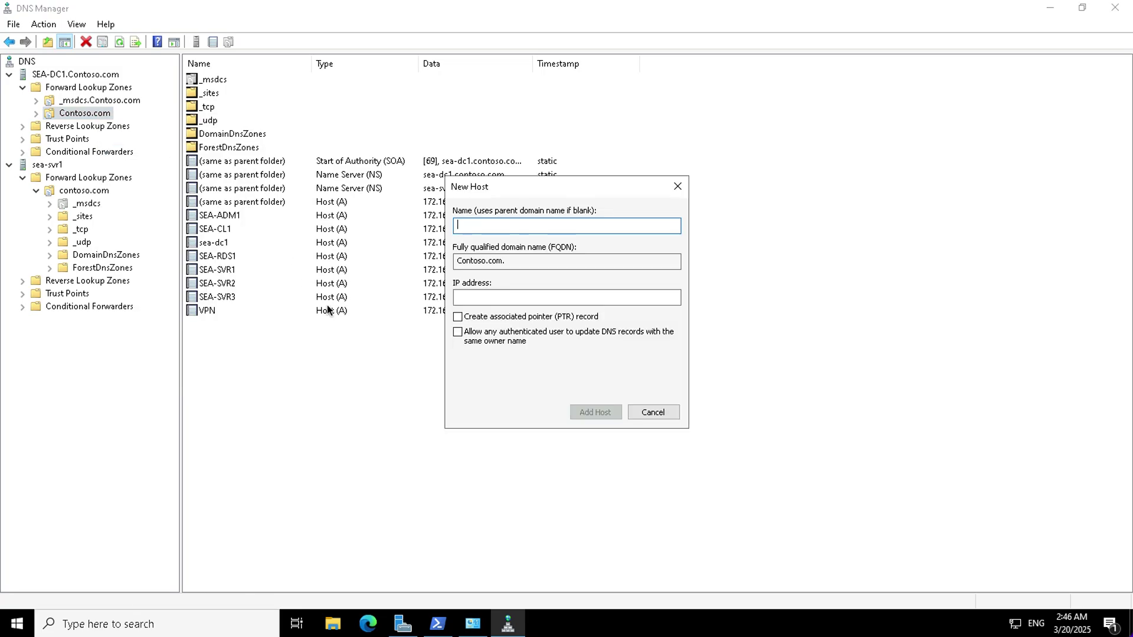
pyautogui.write('www')
pyautogui.click(472, 298)
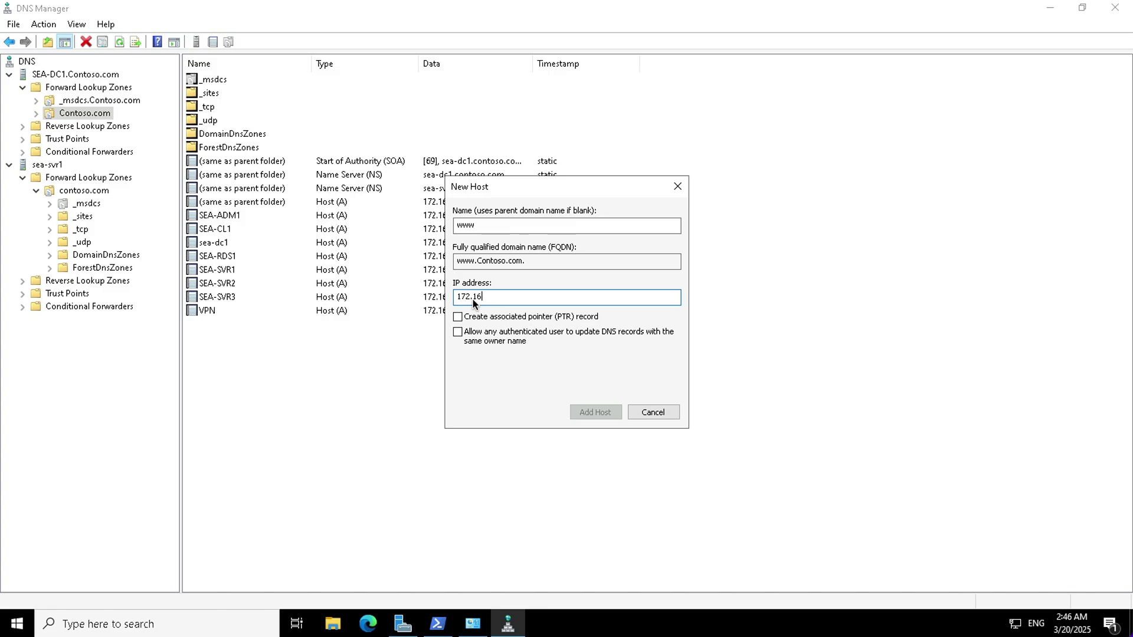
pyautogui.write('172.16.10.1000')
pyautogui.press('BackSpace')
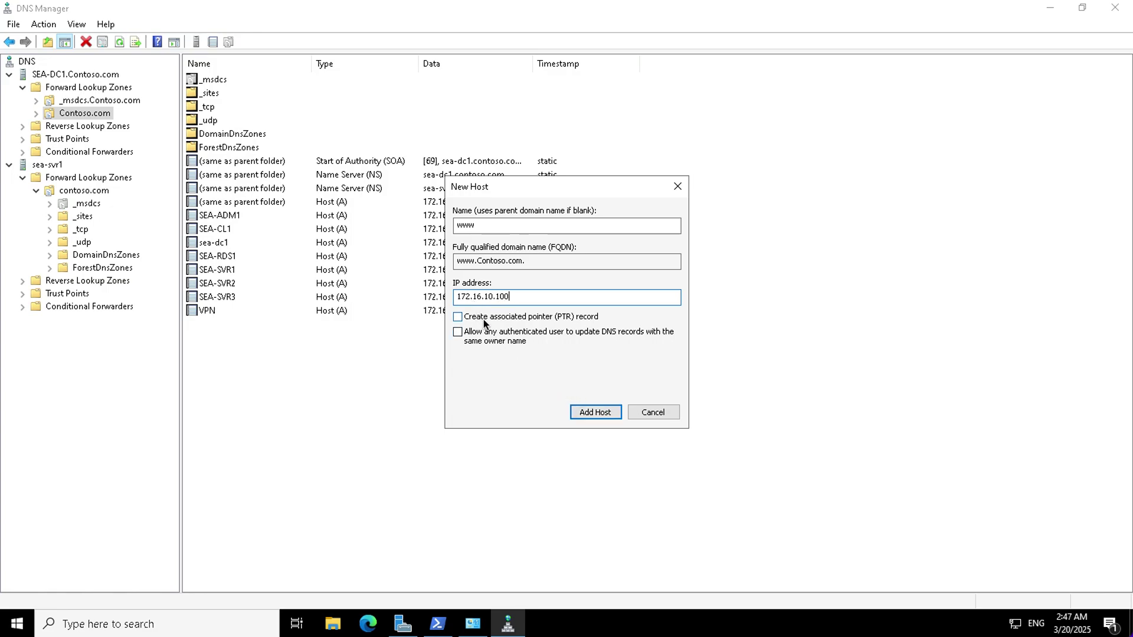
pyautogui.click(586, 413)
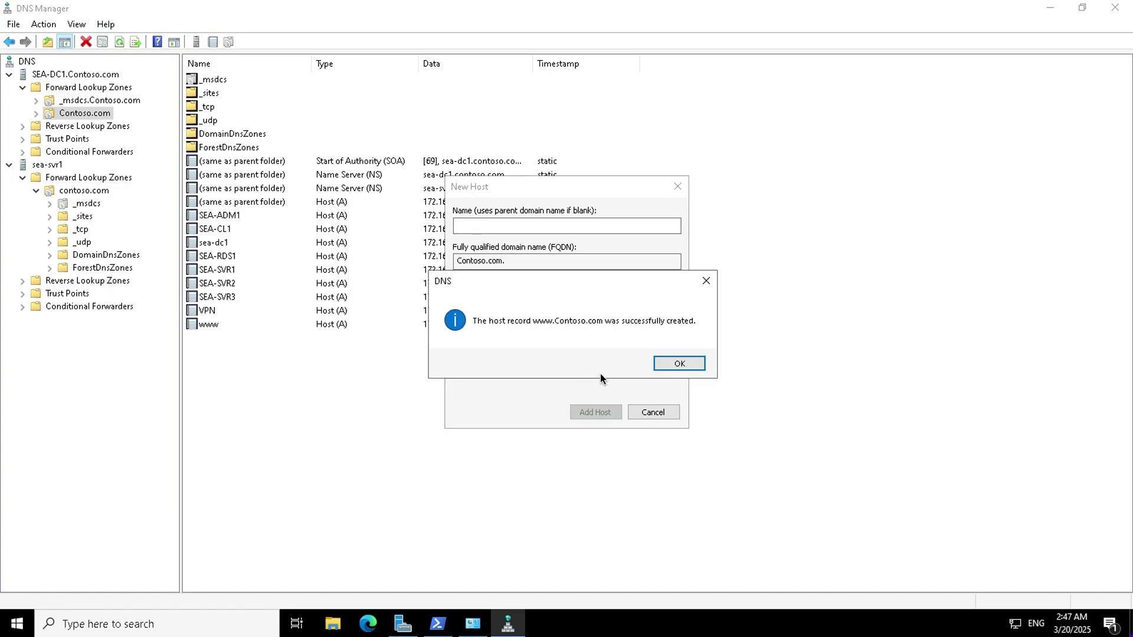
pyautogui.click(679, 364)
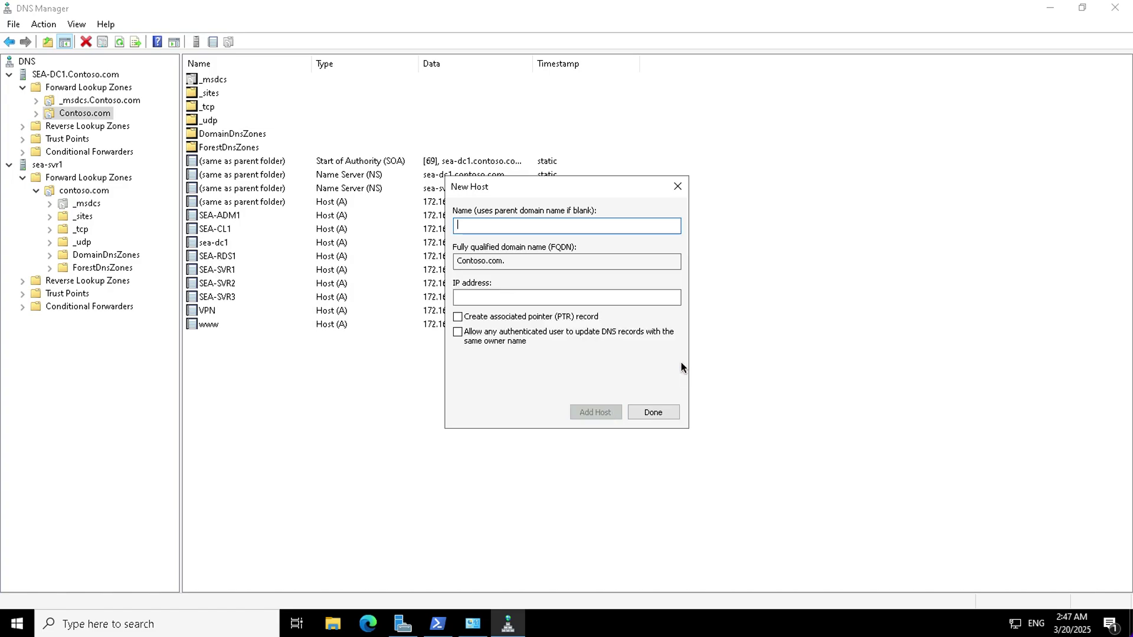
pyautogui.click(651, 410)
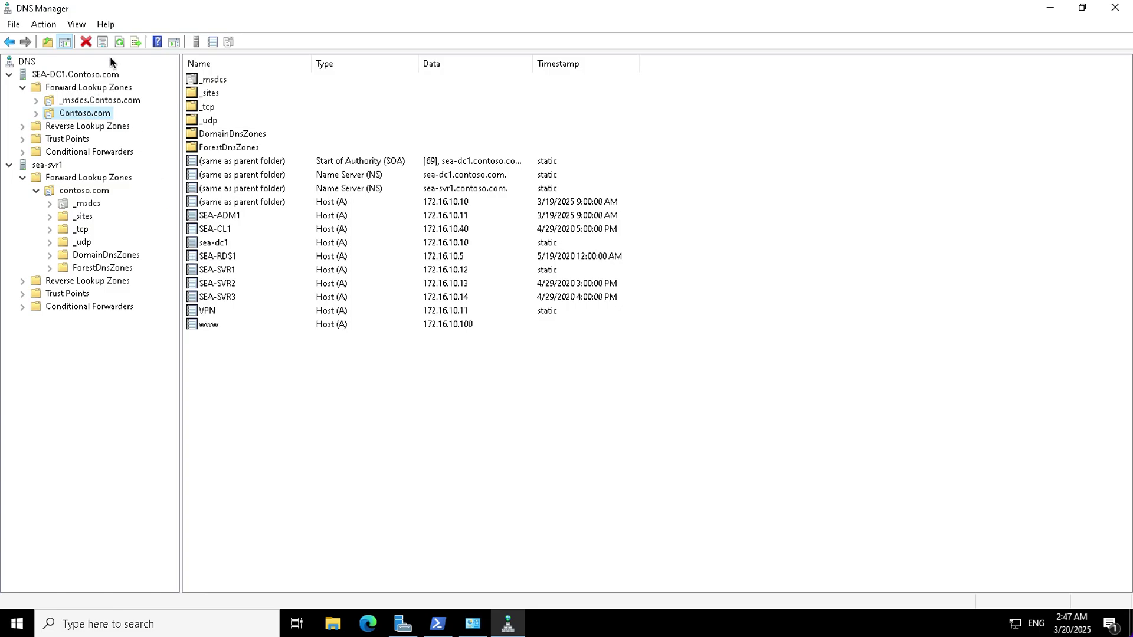
# Refresh the Contoso.com zone on SEA-DC1 and its secondary copy on sea-svr1 to check for the www record.
pyautogui.click(119, 40)
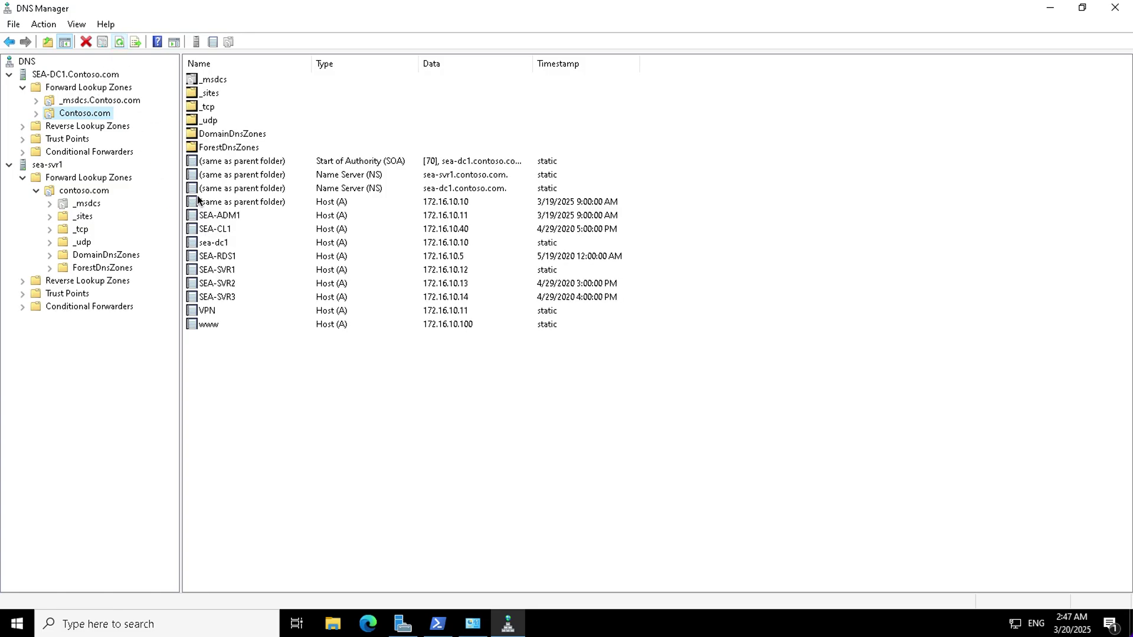
pyautogui.click(217, 321)
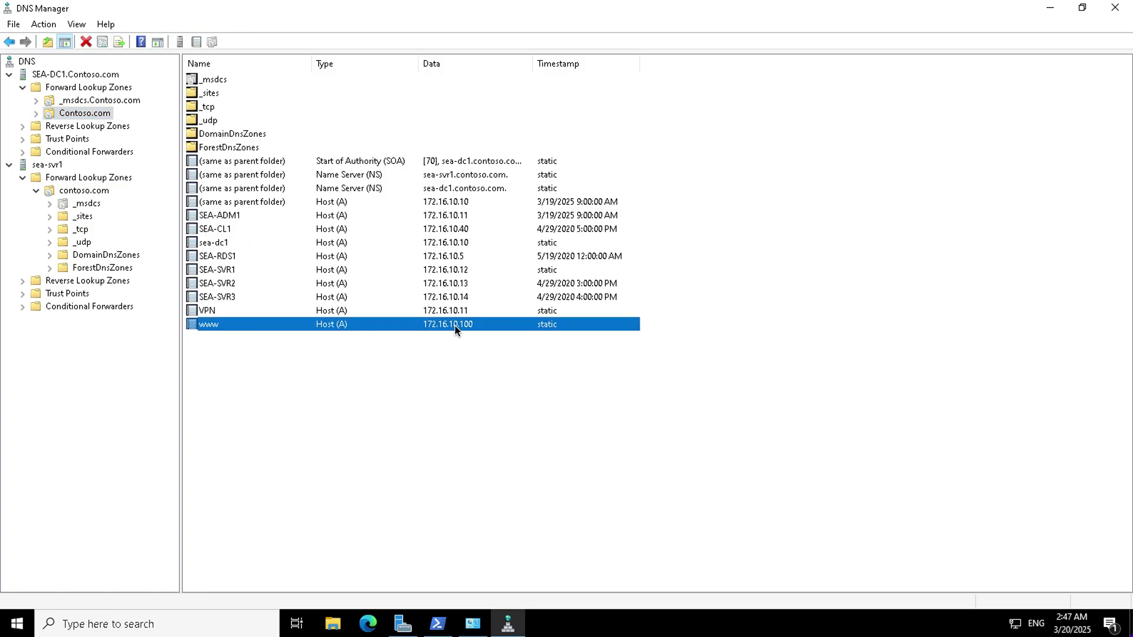
pyautogui.click(78, 192)
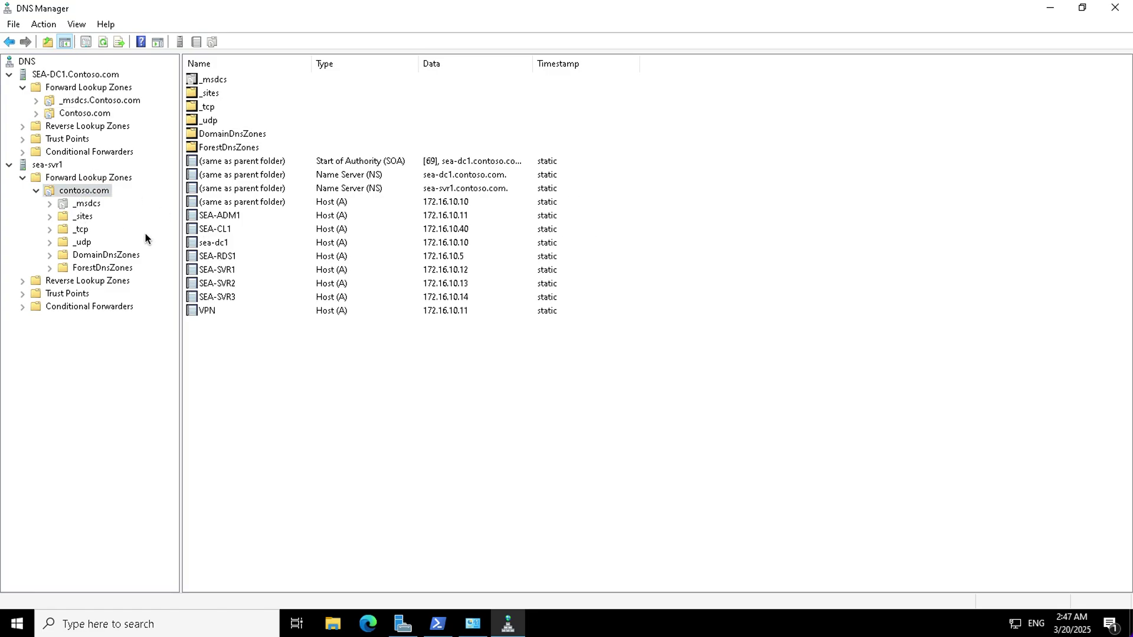
pyautogui.click(103, 40)
pyautogui.click(435, 623)
pyautogui.click(281, 358)
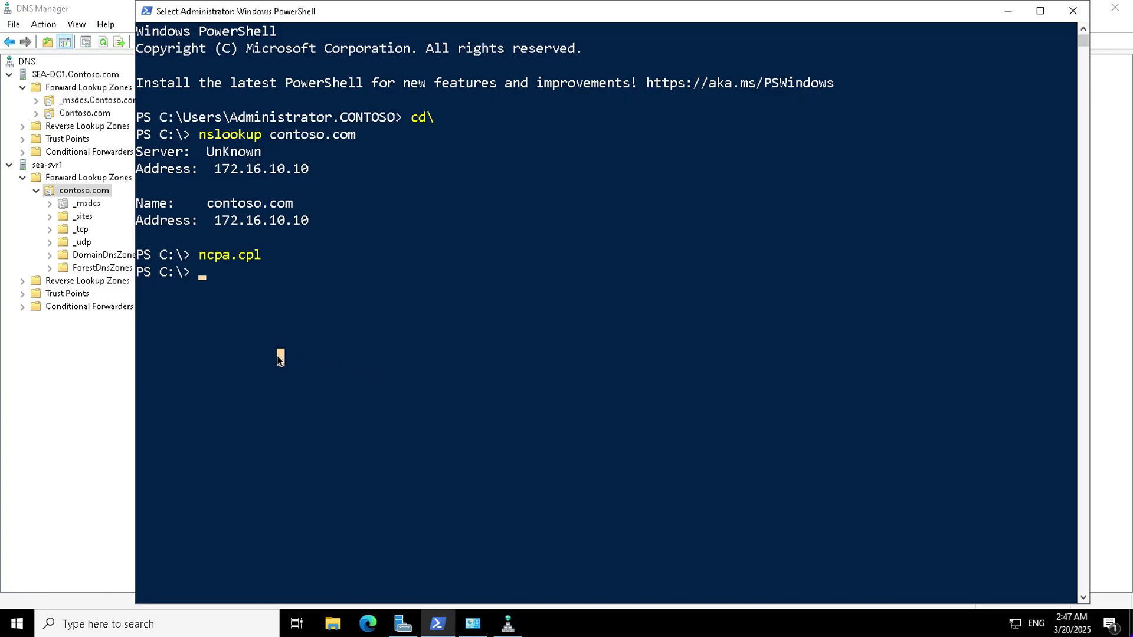
pyautogui.write('nsloop')
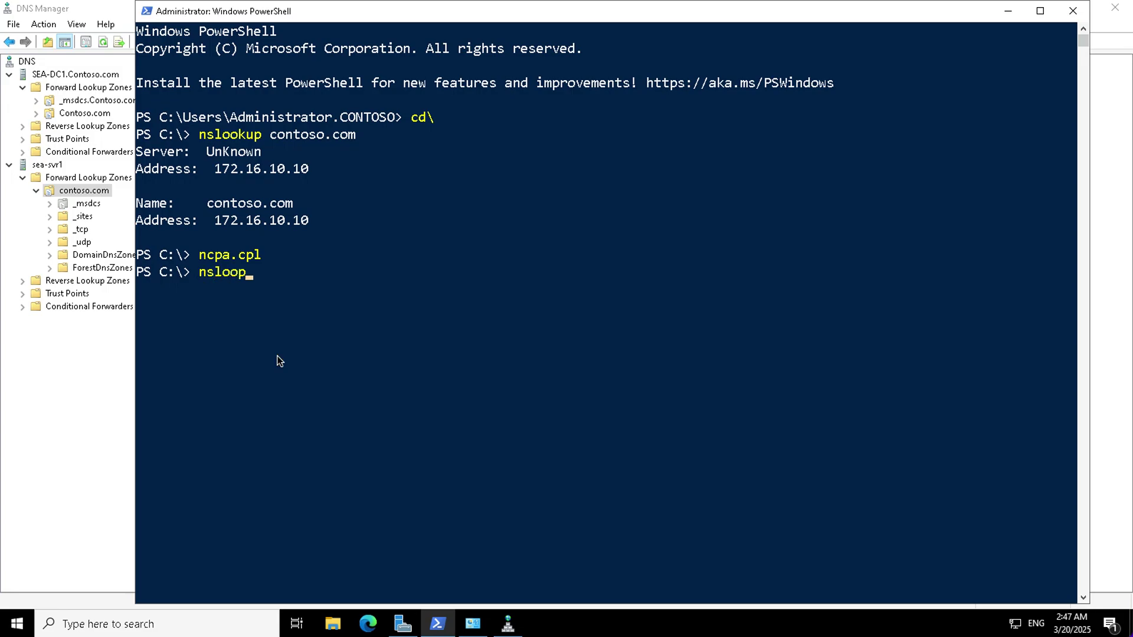
pyautogui.press('BackSpace')
pyautogui.write('kup www.contoso')
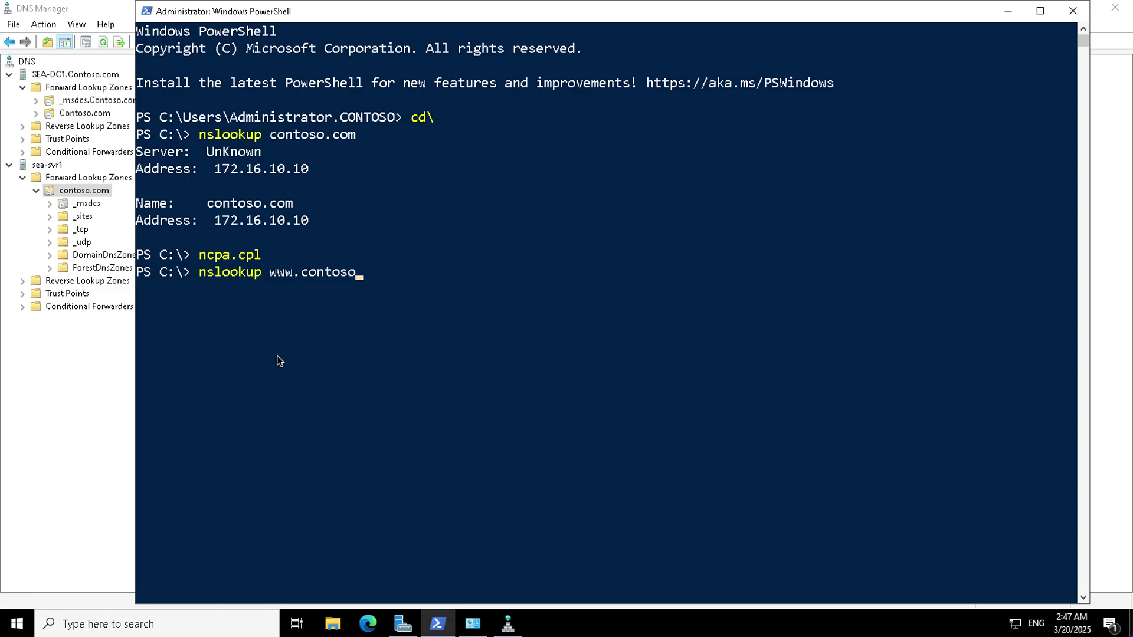
pyautogui.write('.com')
pyautogui.press('Return')
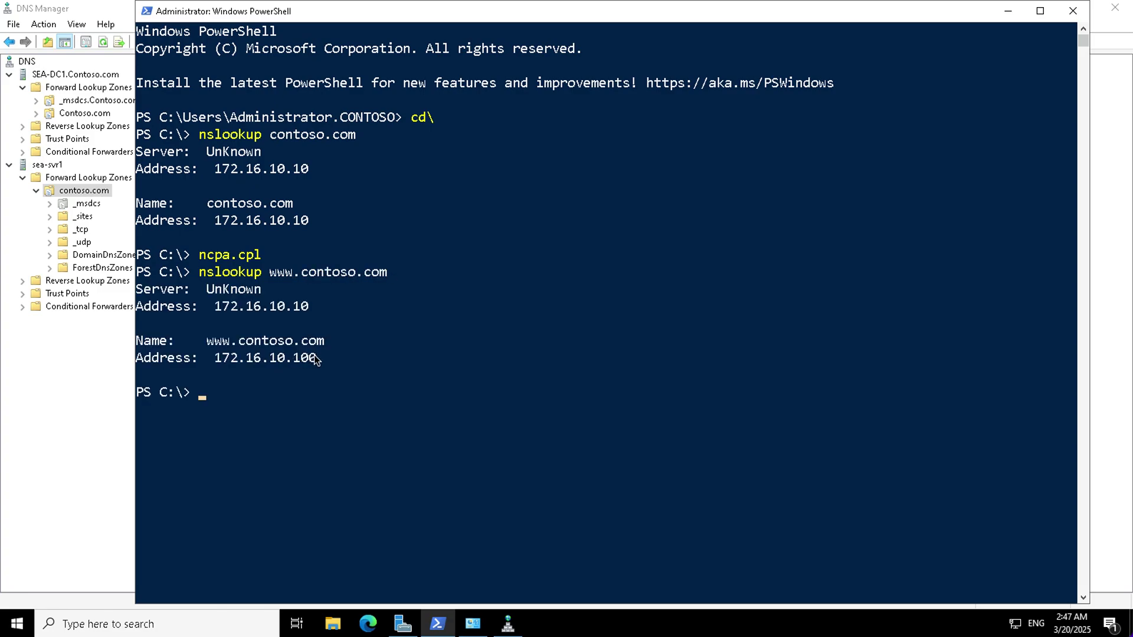
pyautogui.doubleClick(271, 359)
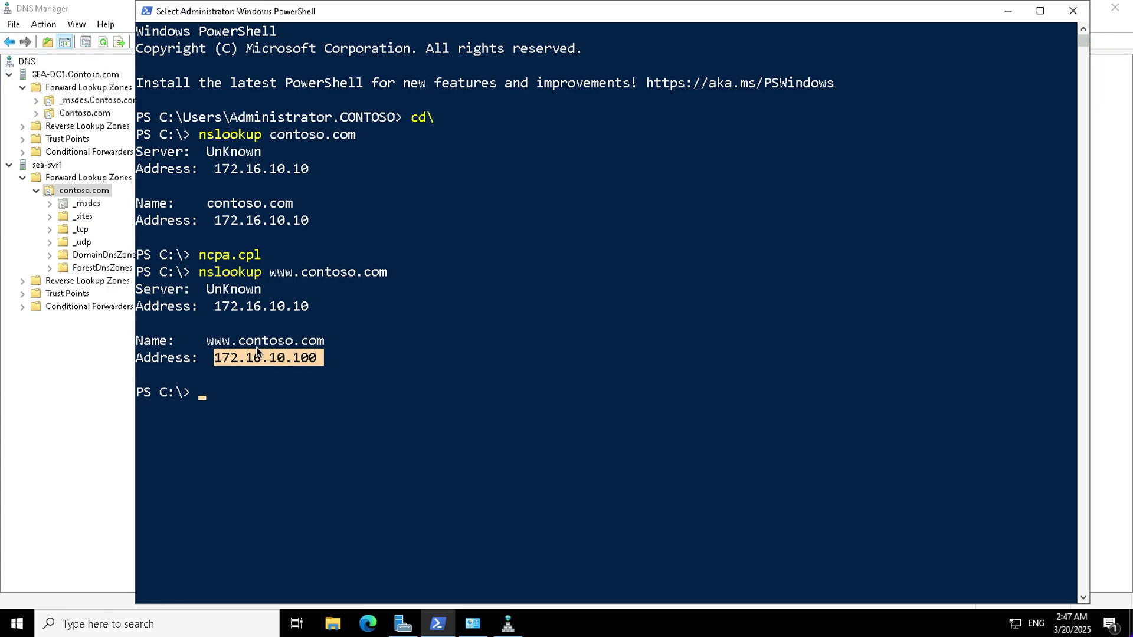
pyautogui.doubleClick(262, 342)
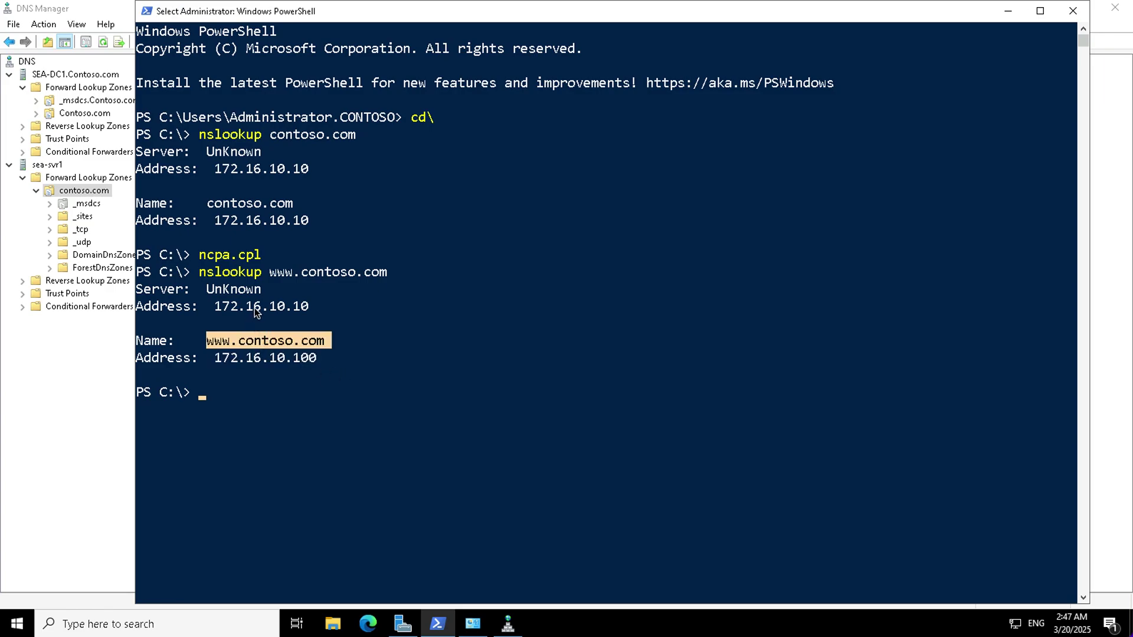
pyautogui.doubleClick(256, 308)
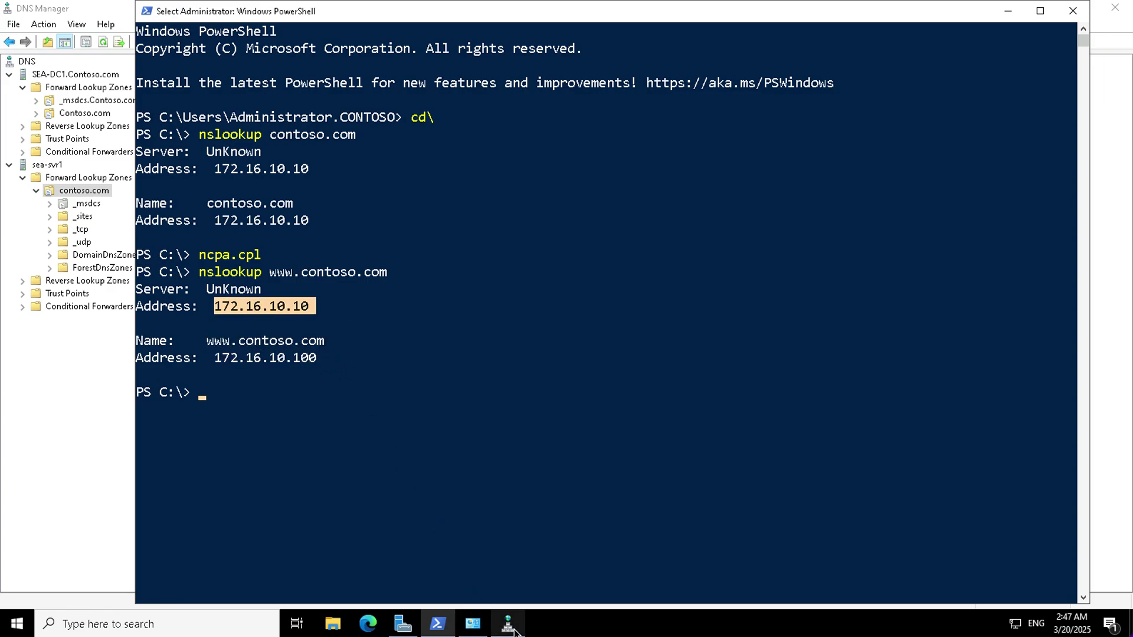
# Set the Ethernet adapter's alternate IPv4 DNS server to 172.16.10.11 and close Network Connections.
pyautogui.click(473, 624)
pyautogui.rightClick(265, 200)
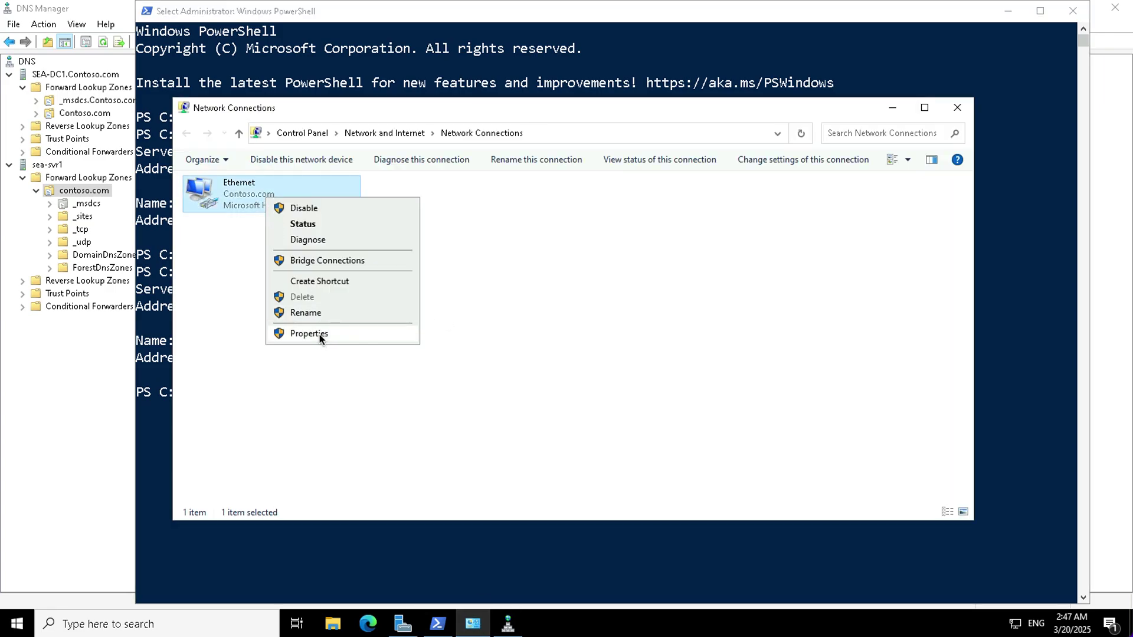
pyautogui.click(320, 334)
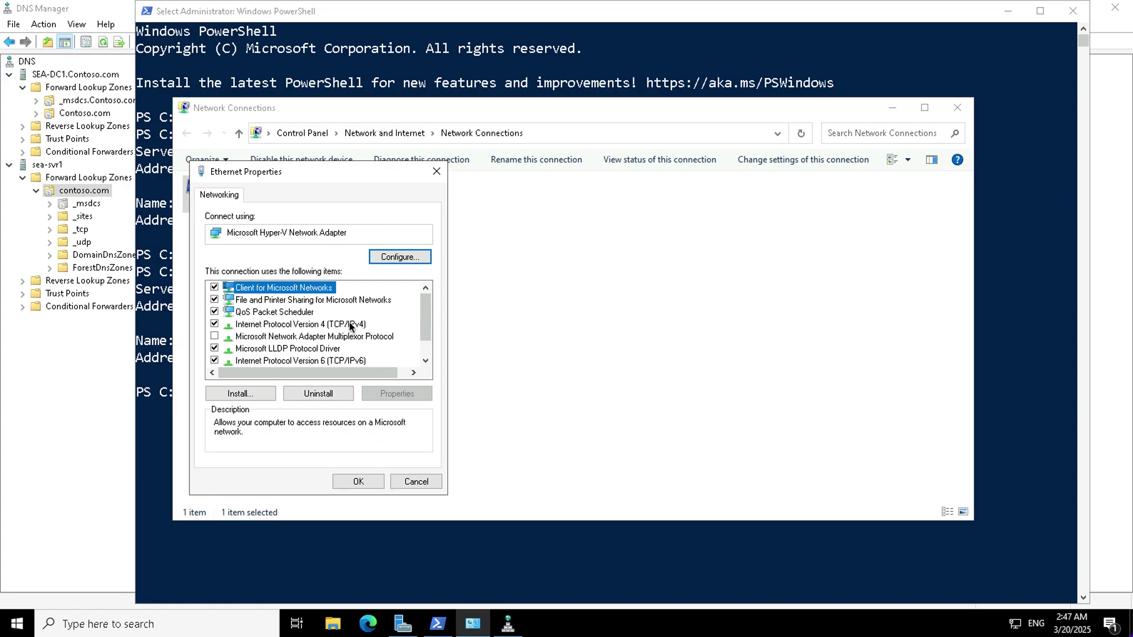
pyautogui.click(348, 324)
pyautogui.click(386, 392)
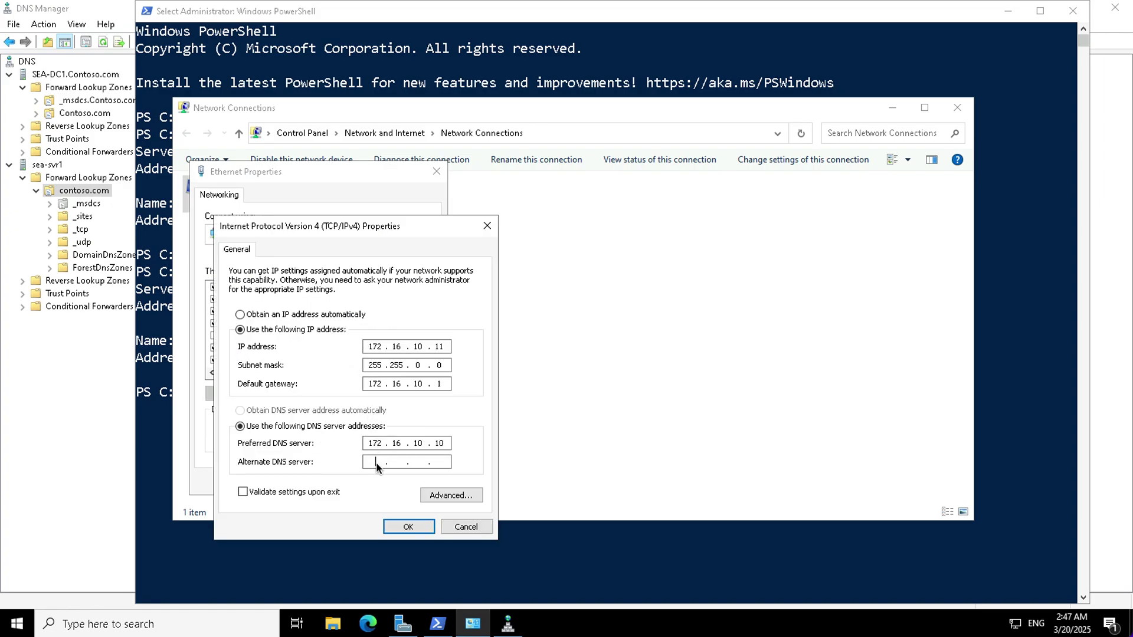
pyautogui.write('172')
pyautogui.write('16')
pyautogui.write('1')
pyautogui.write('0')
pyautogui.write('11')
pyautogui.click(392, 525)
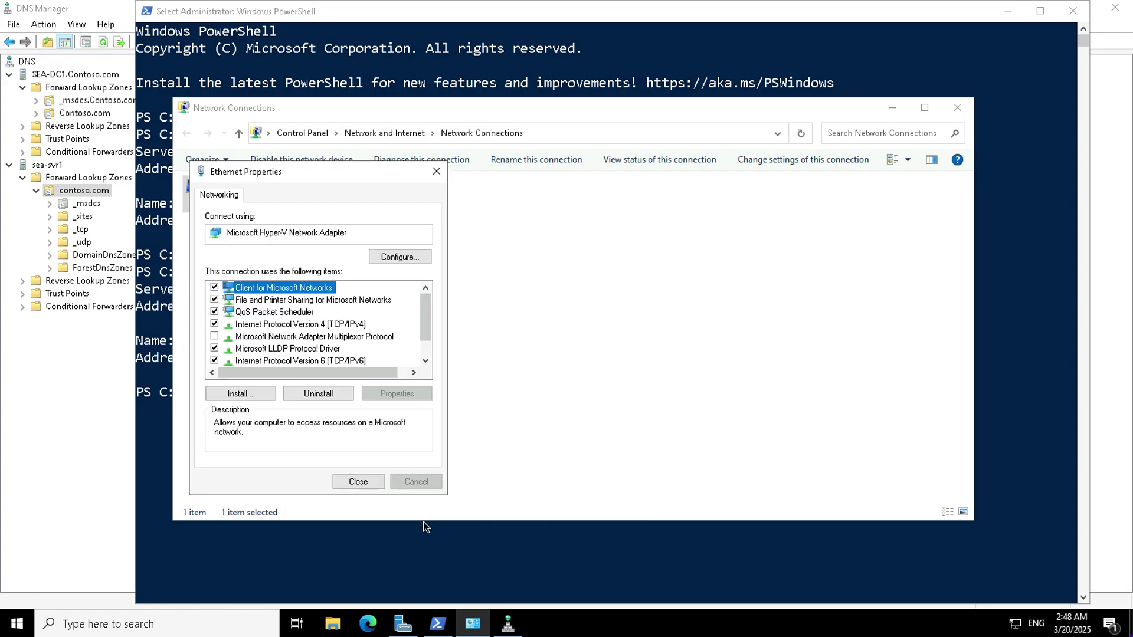
pyautogui.click(355, 481)
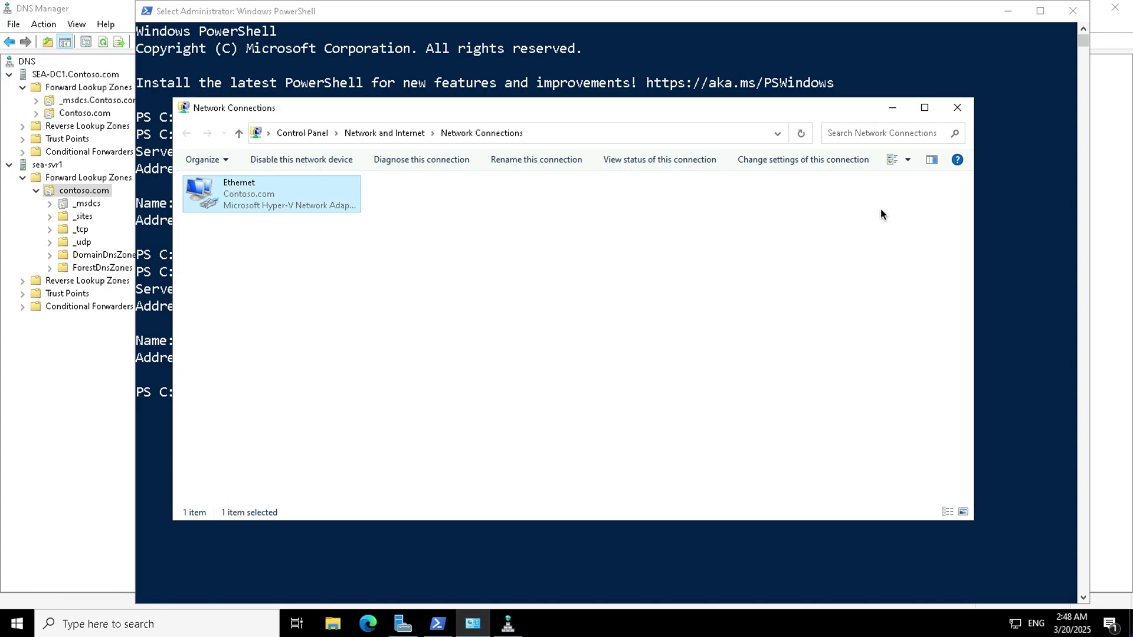
pyautogui.click(957, 108)
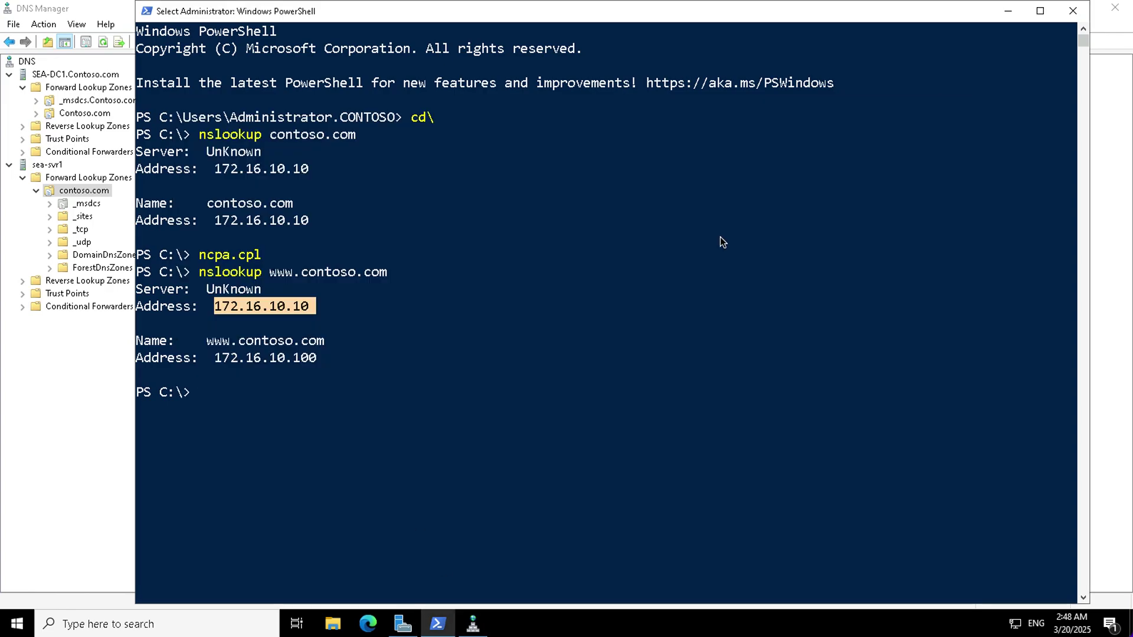
# Close and relaunch the DNS management console from Server Manager, and recheck the records of the contoso.com zone on sea-svr1.
pyautogui.click(492, 374)
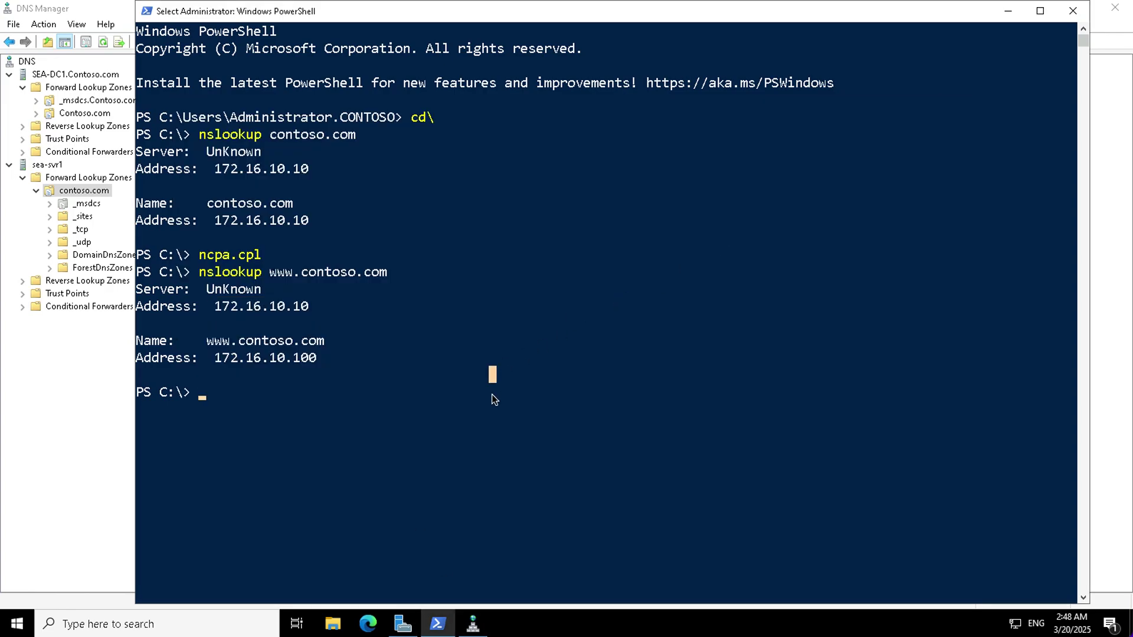
pyautogui.click(471, 628)
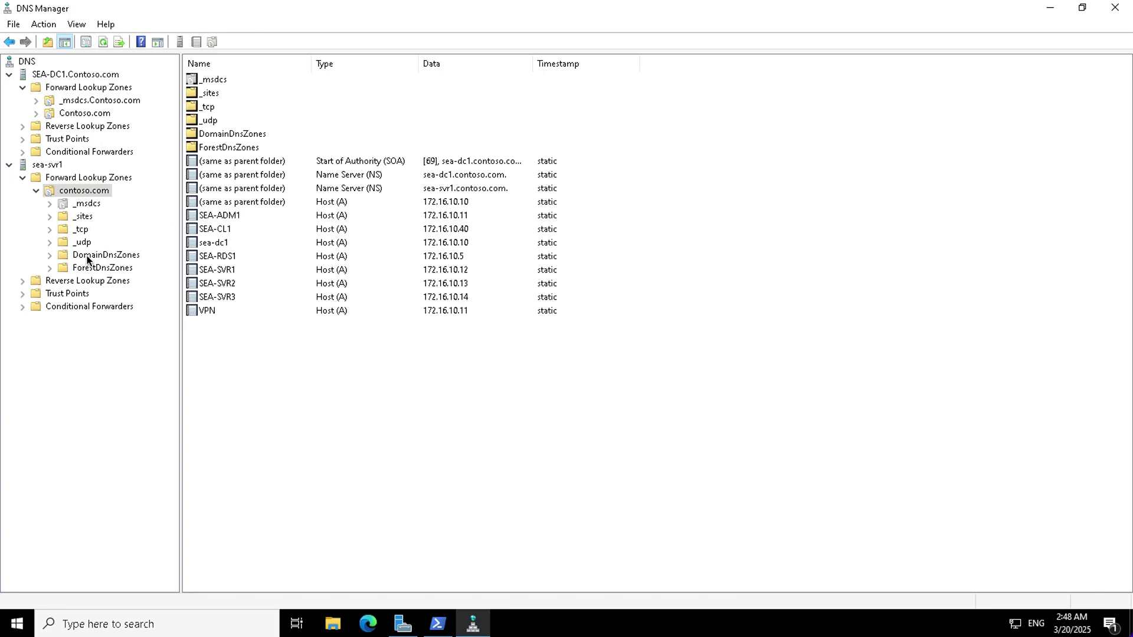
pyautogui.click(1114, 8)
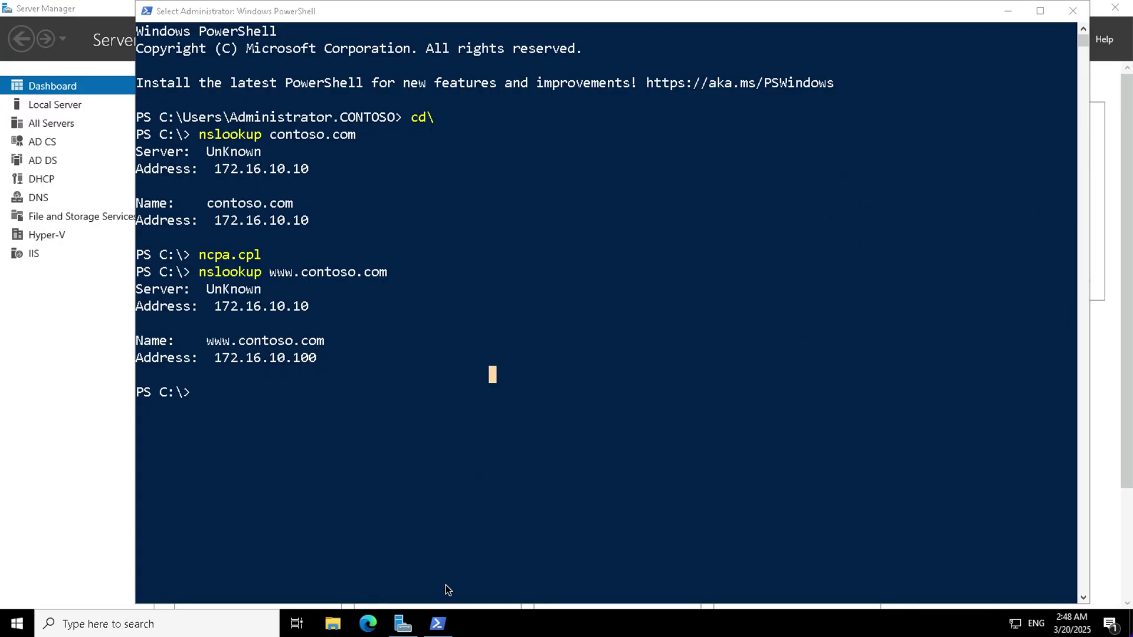
pyautogui.click(30, 624)
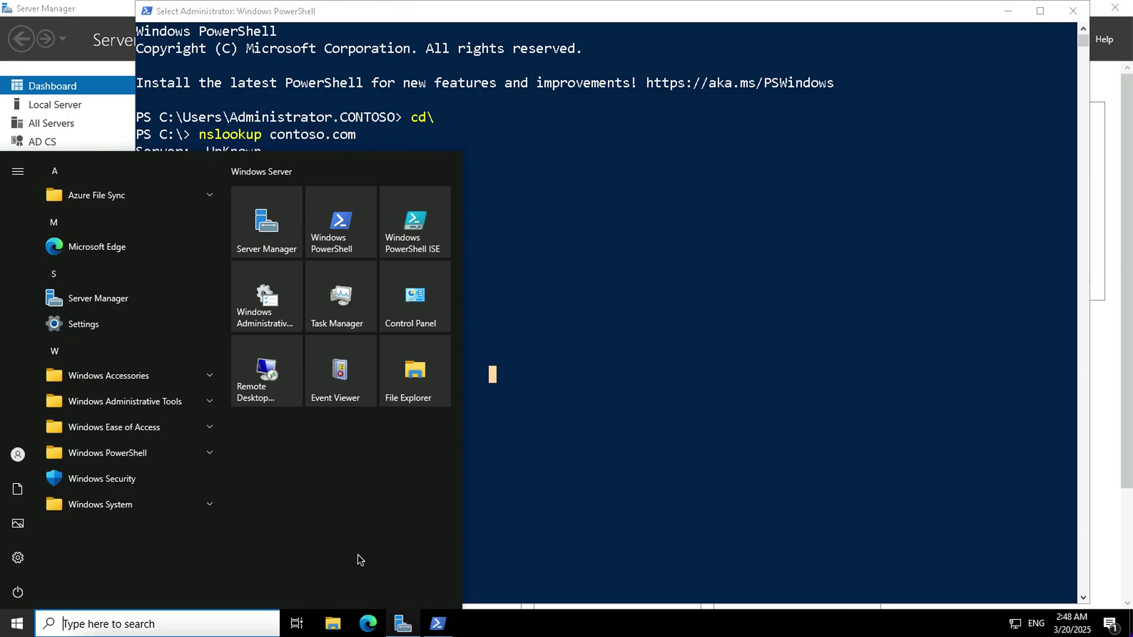
pyautogui.click(403, 623)
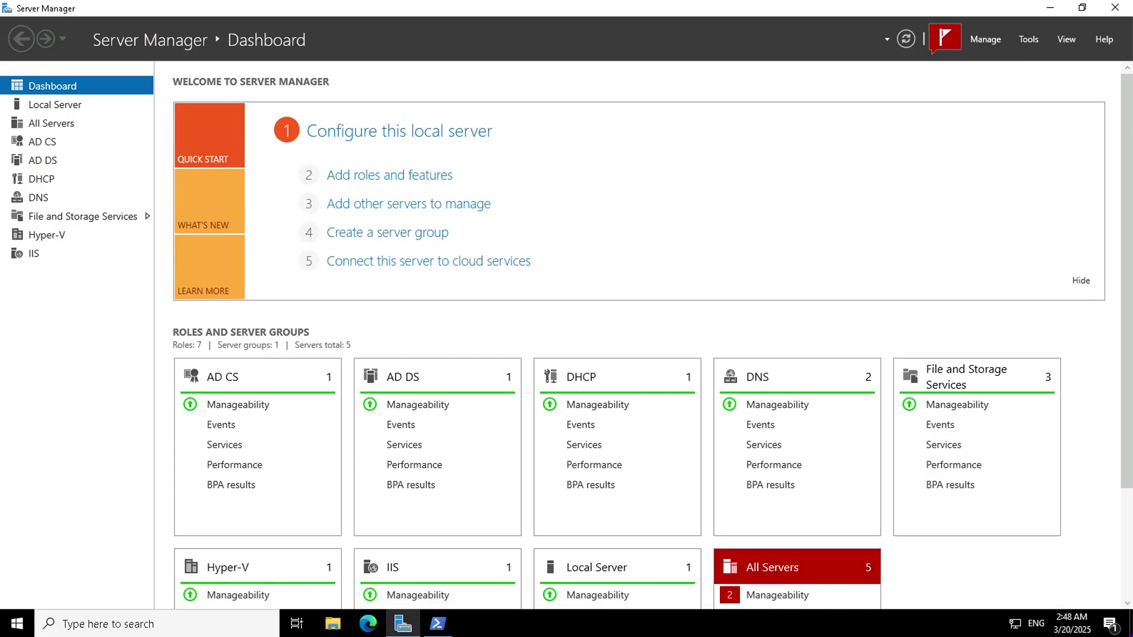
pyautogui.click(1026, 40)
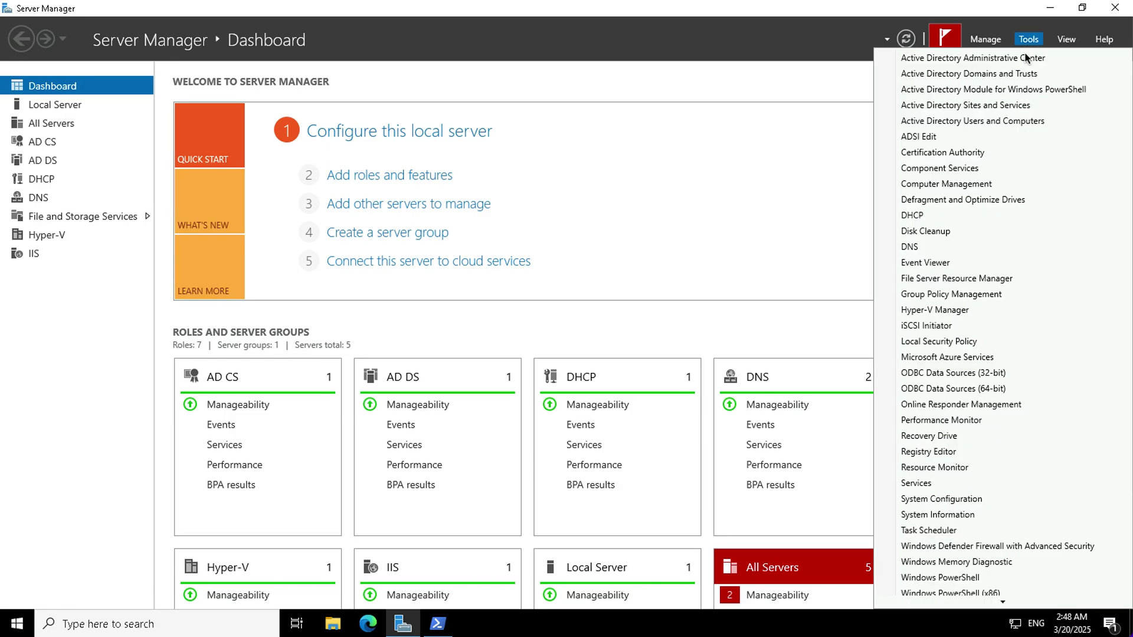
pyautogui.click(908, 248)
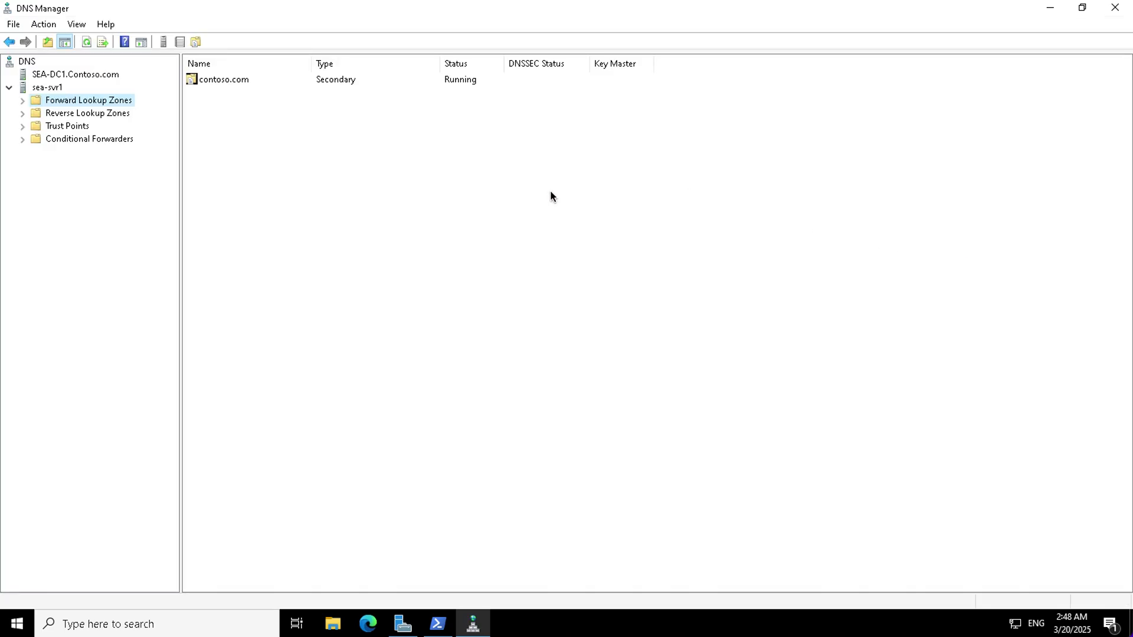
pyautogui.click(23, 100)
pyautogui.click(83, 114)
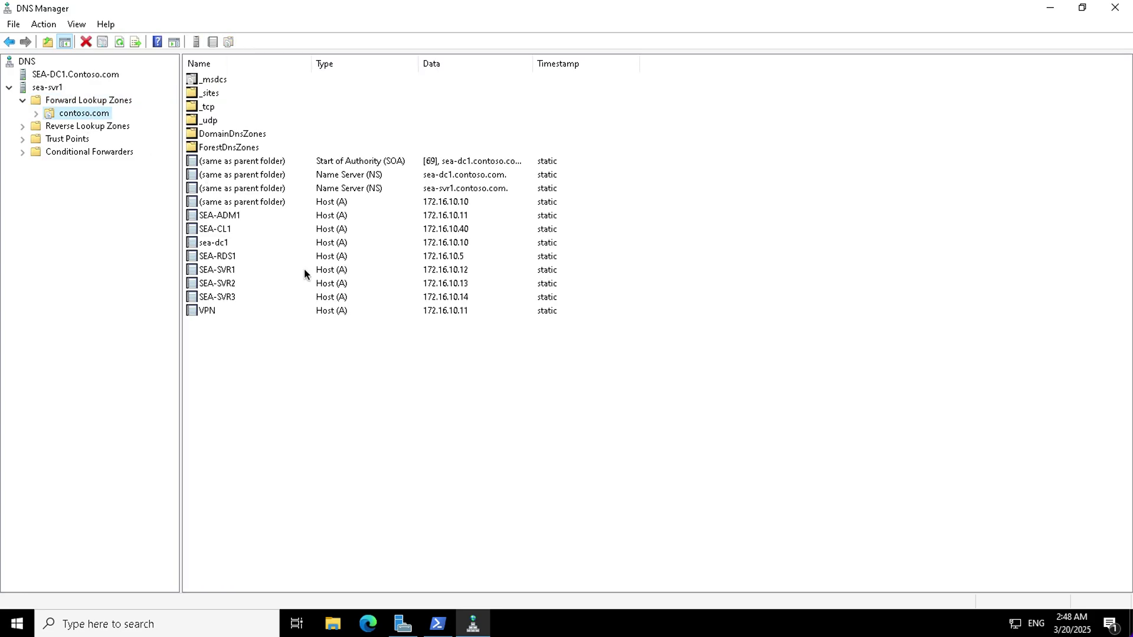
pyautogui.rightClick(72, 112)
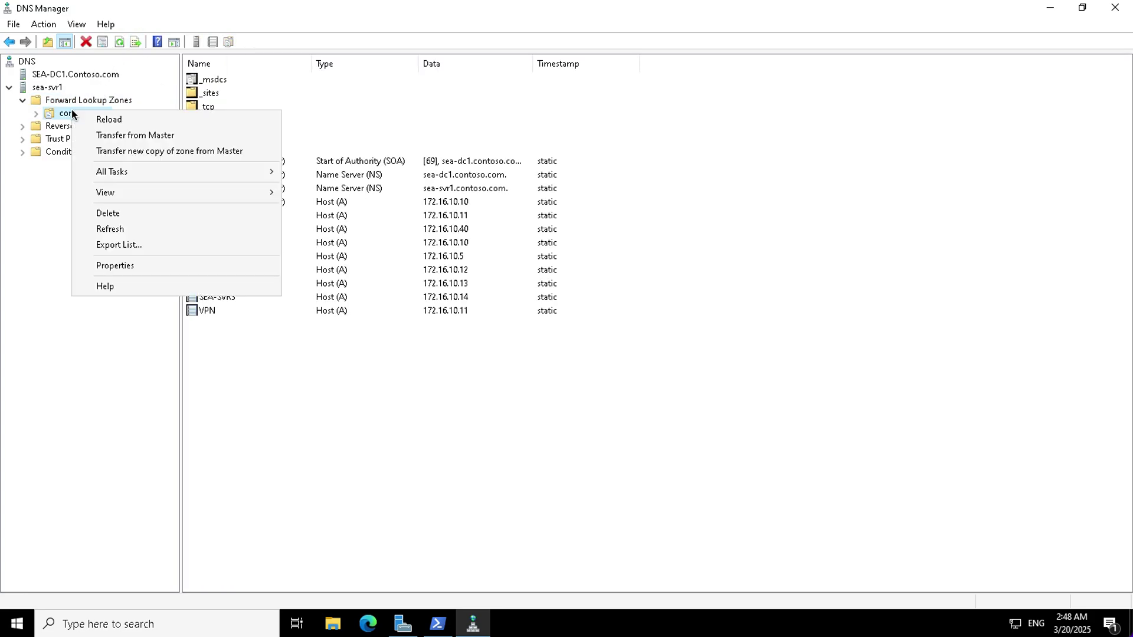
pyautogui.click(130, 135)
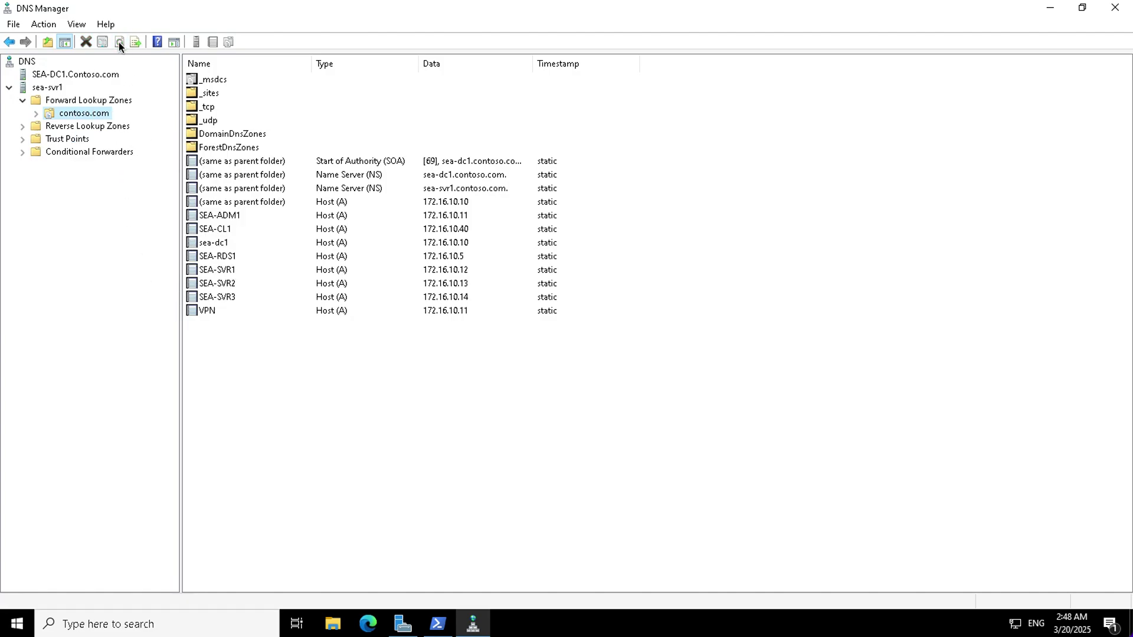
pyautogui.click(48, 87)
pyautogui.click(62, 75)
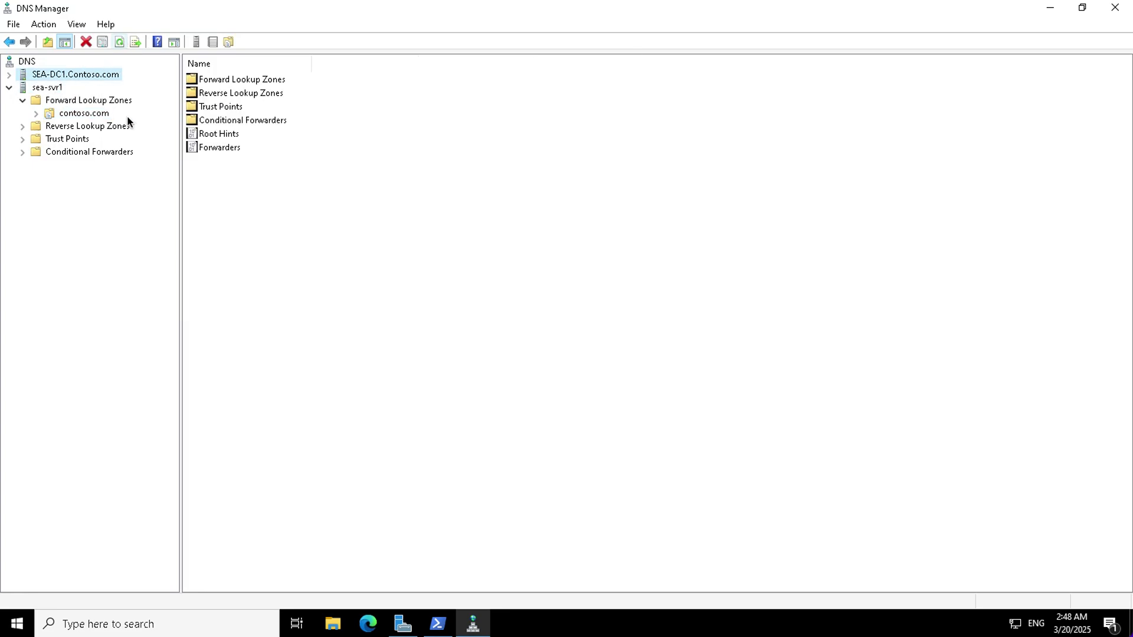
pyautogui.click(48, 88)
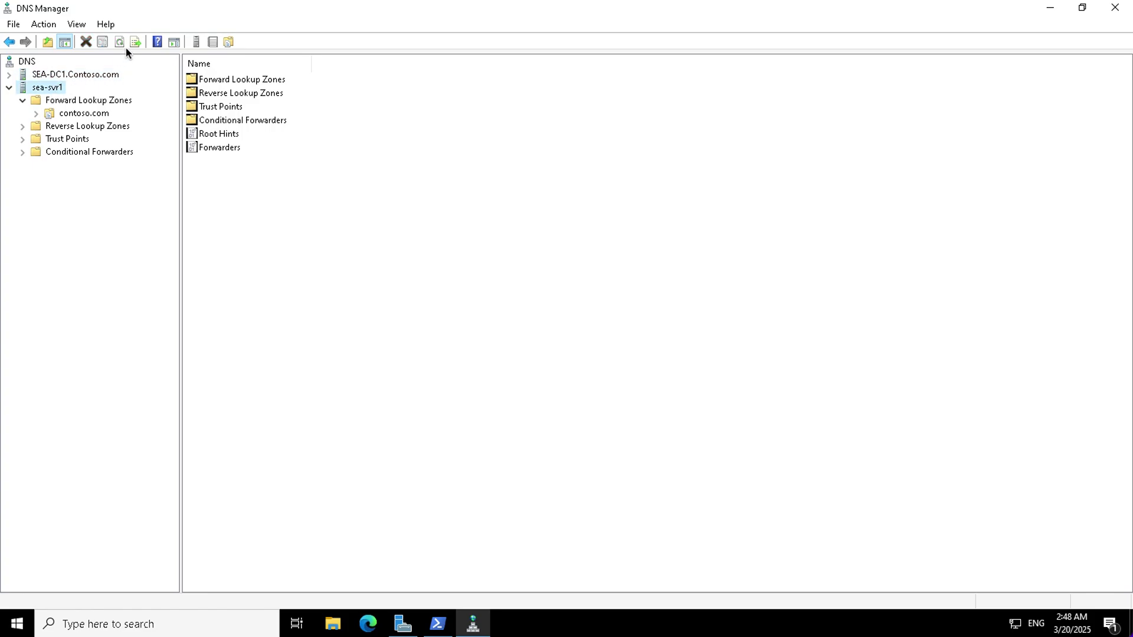
pyautogui.click(81, 115)
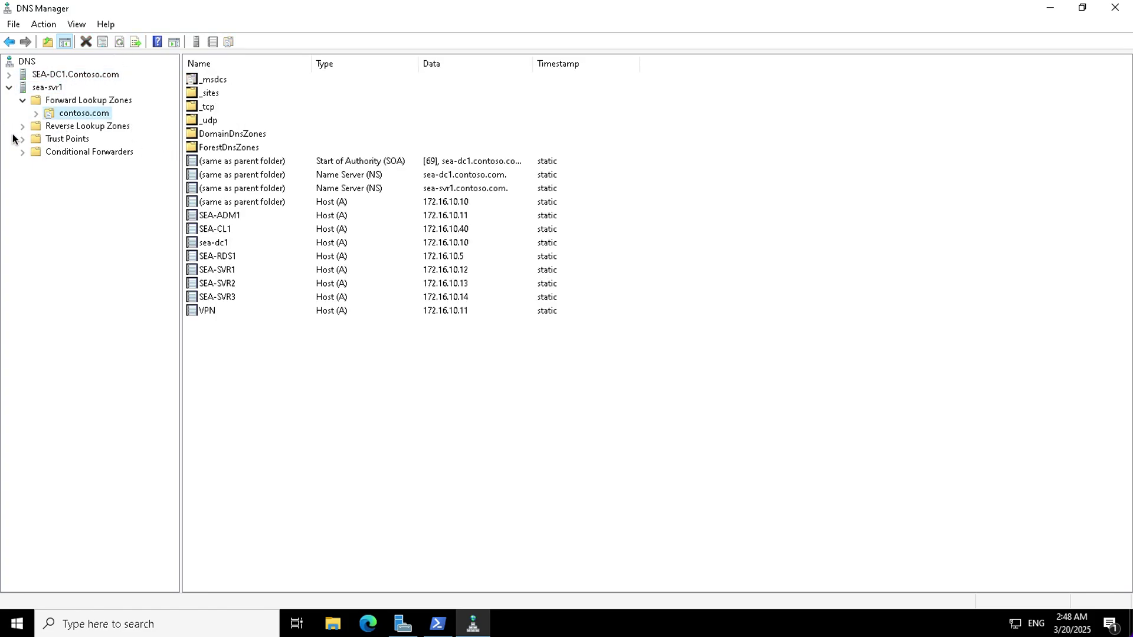
# Open the zone transfer settings in the properties of the Contoso.com forward lookup zone on SEA-DC1.
pyautogui.click(58, 72)
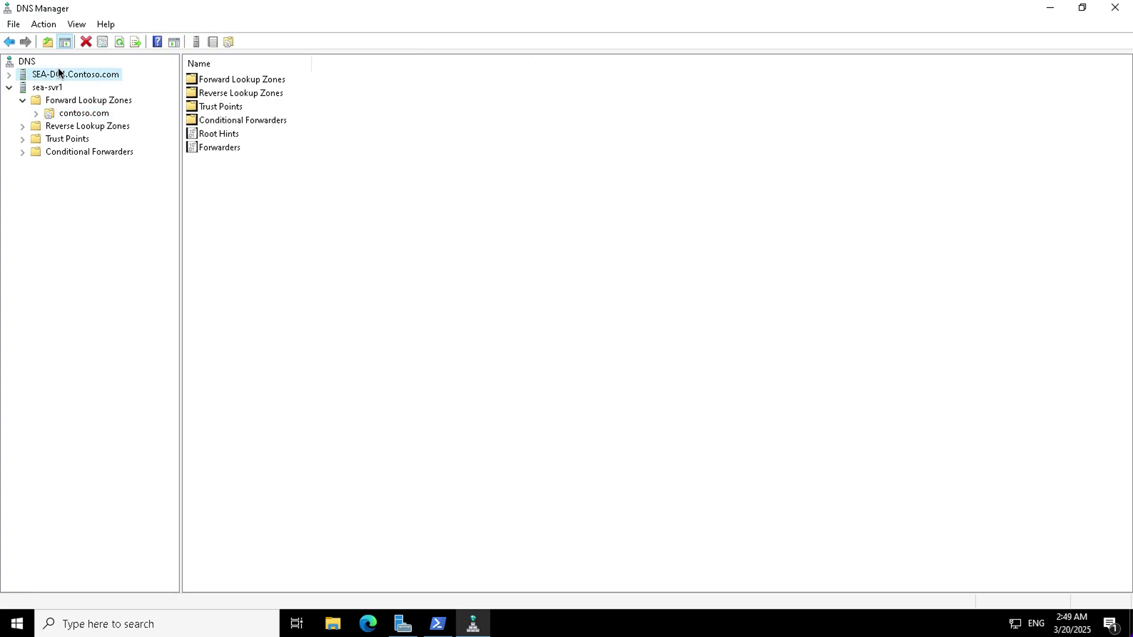
pyautogui.click(9, 75)
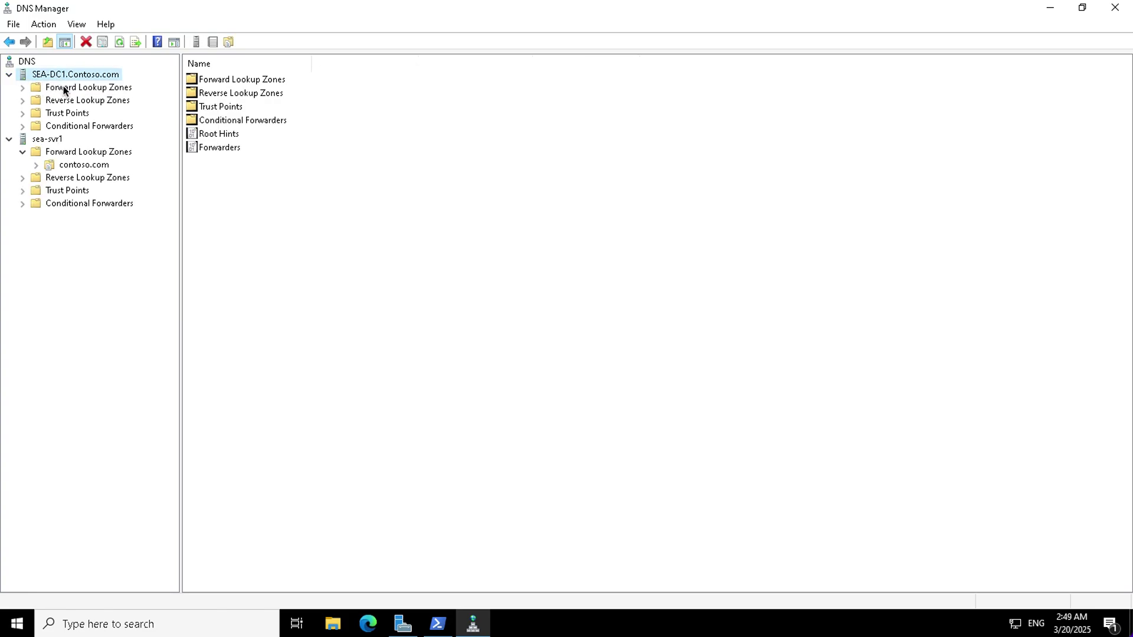
pyautogui.click(70, 87)
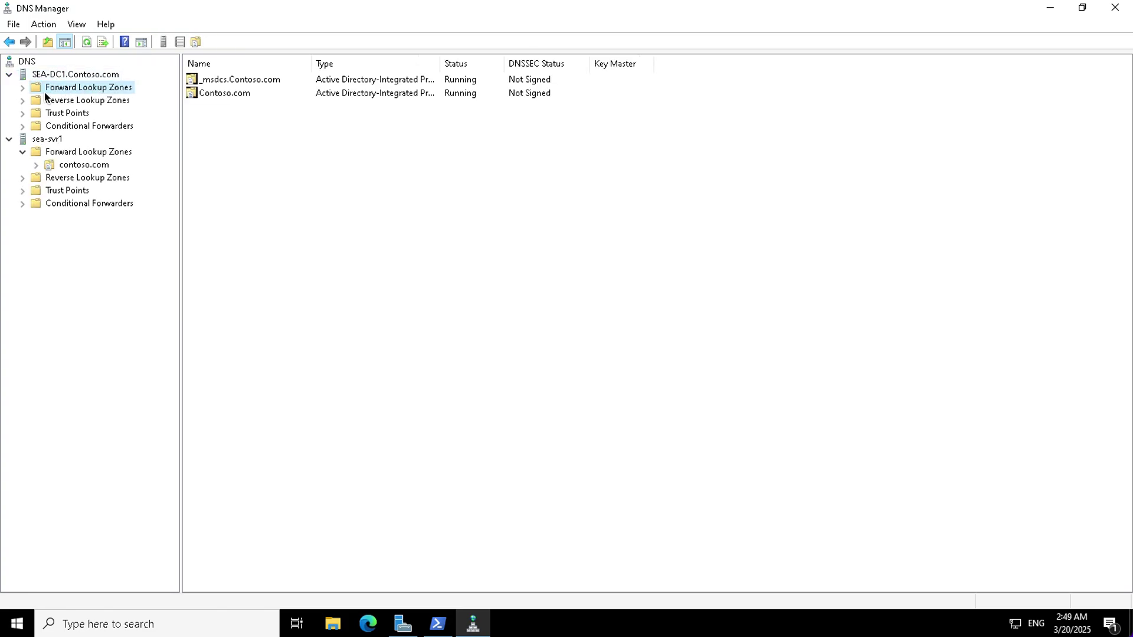
pyautogui.click(23, 87)
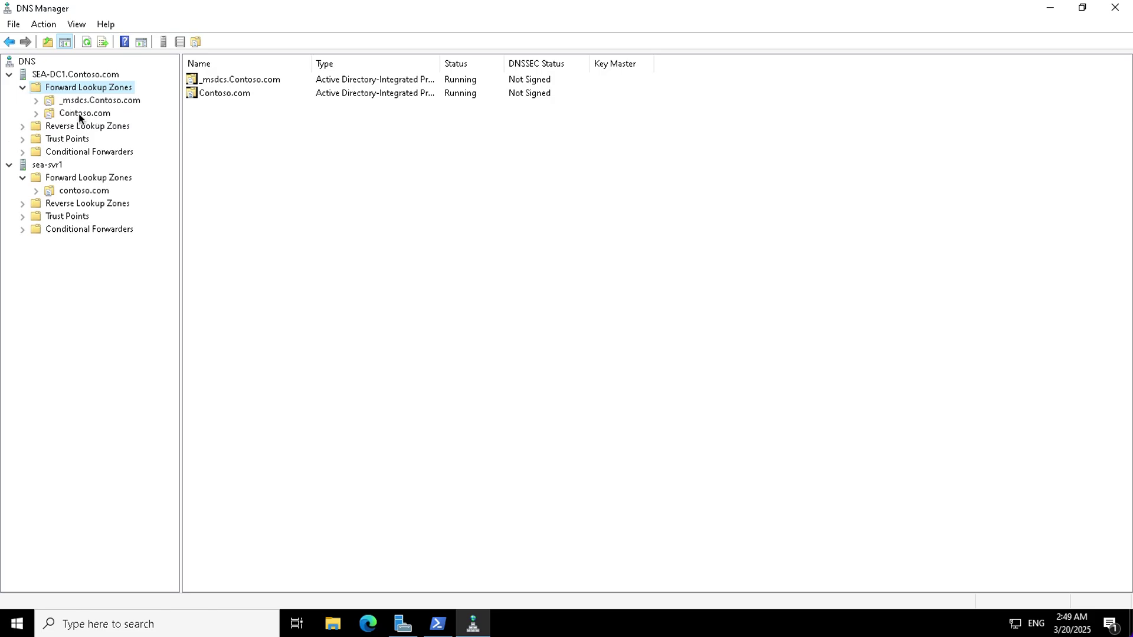
pyautogui.click(80, 115)
pyautogui.rightClick(79, 116)
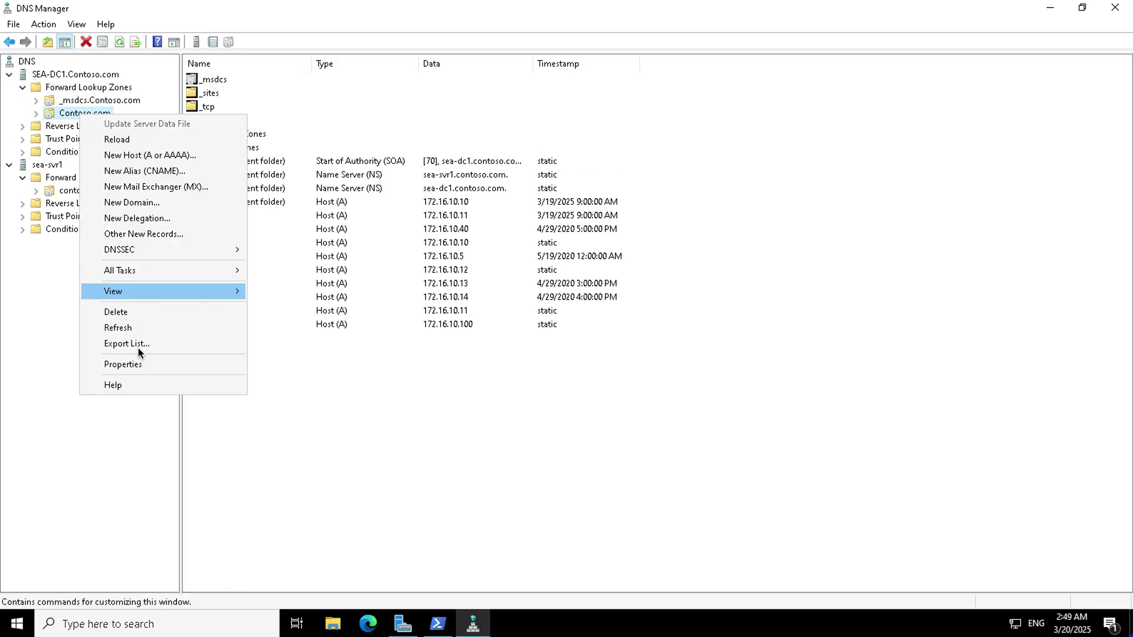
pyautogui.click(125, 366)
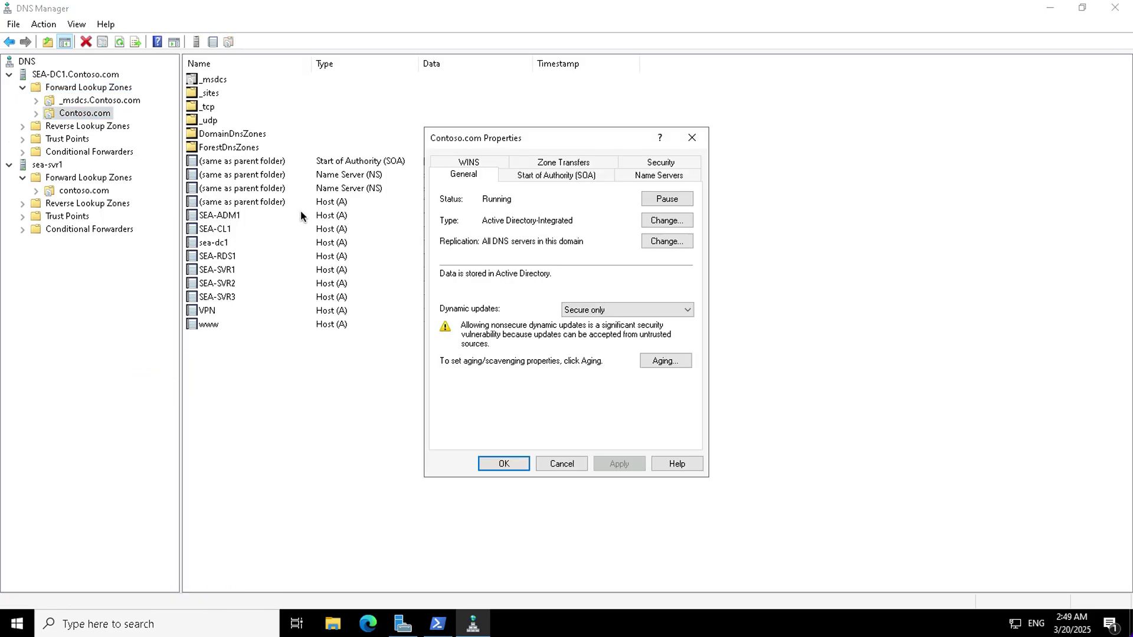
pyautogui.click(548, 162)
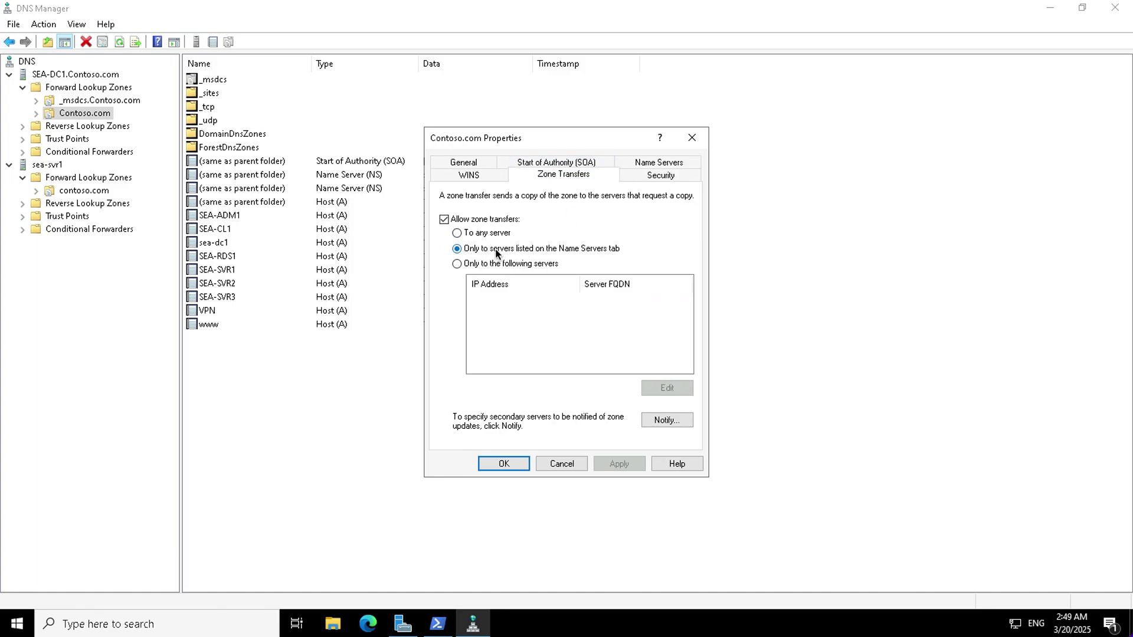
# Add 172.16.10.12 to the list of servers automatically notified of Contoso.com zone changes and apply the setting.
pyautogui.click(665, 421)
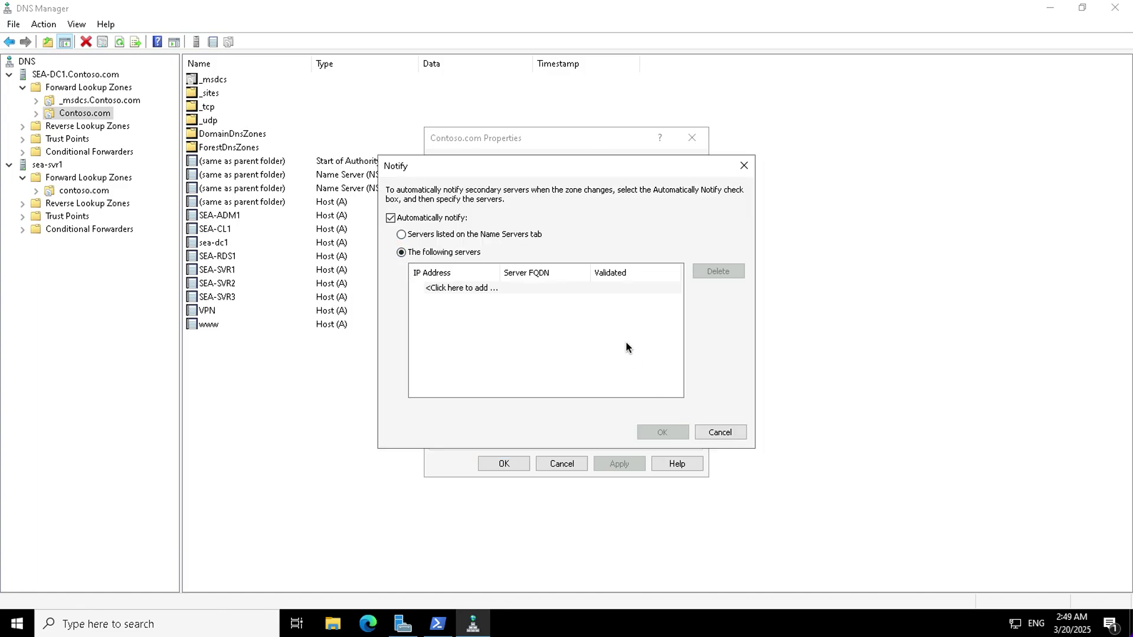
pyautogui.click(458, 289)
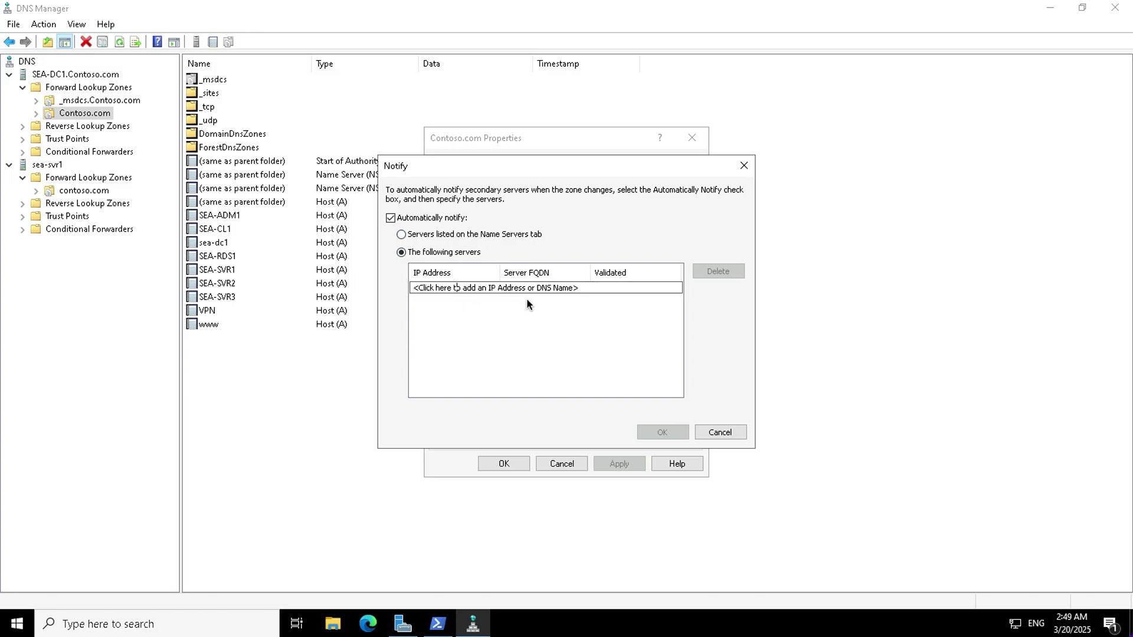
pyautogui.hotkey('ctrl', 'a')
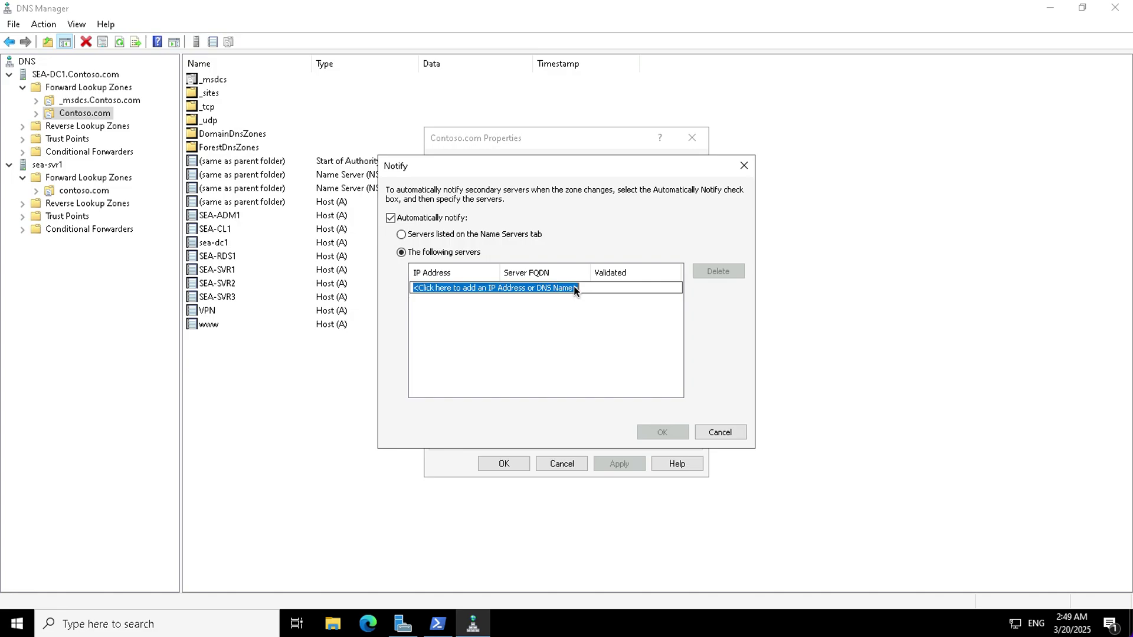
pyautogui.write('172.16.1')
pyautogui.write('0.12')
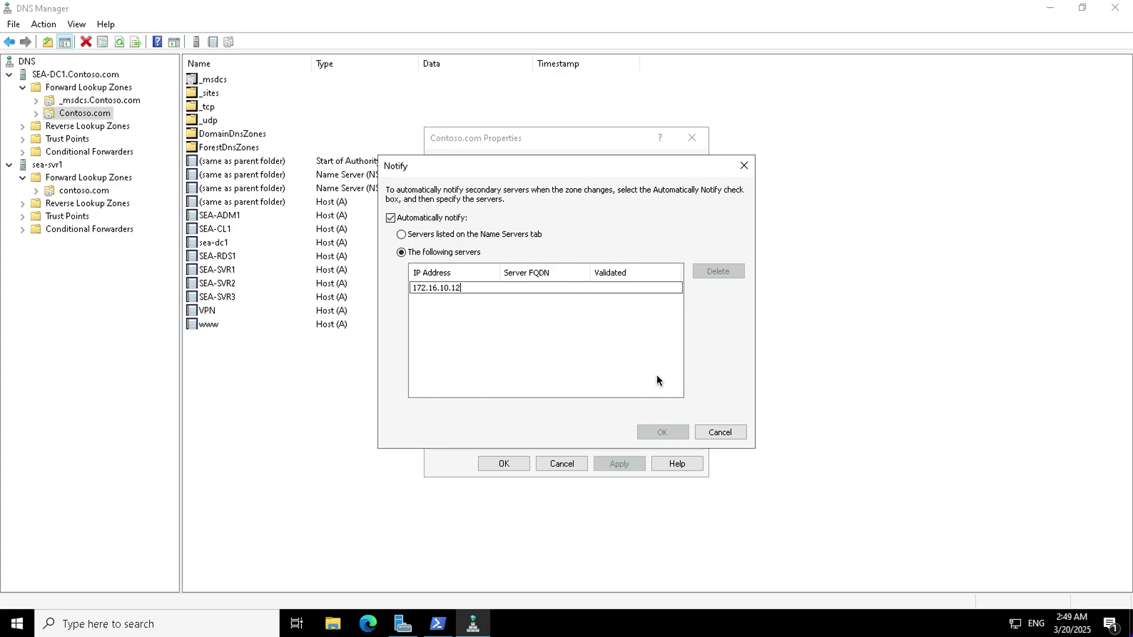
pyautogui.press('Return')
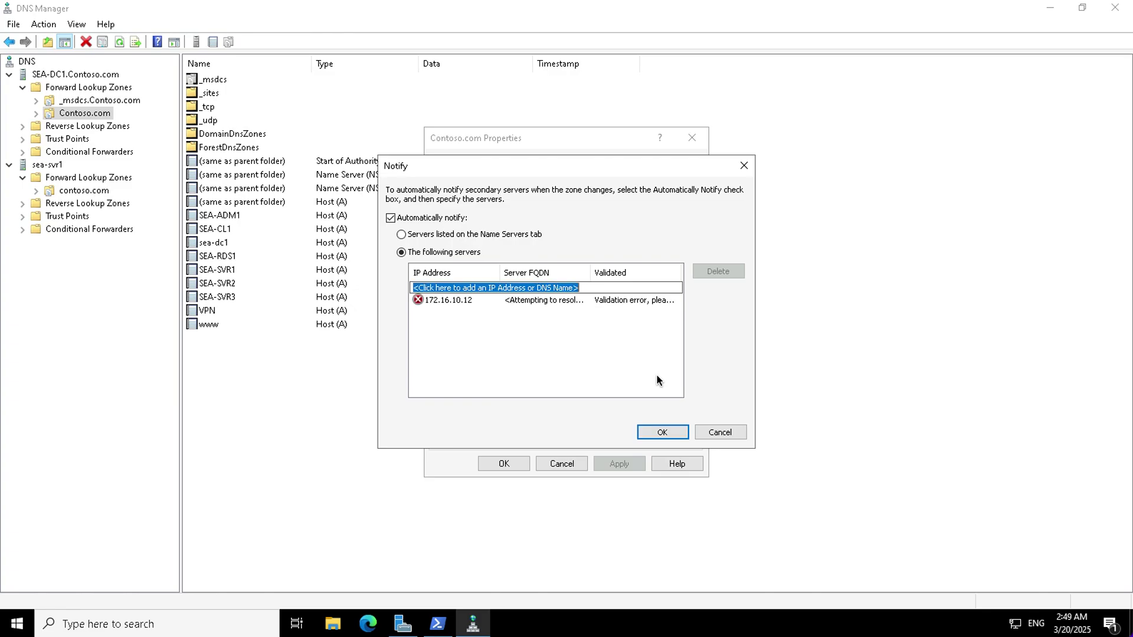
pyautogui.click(662, 433)
pyautogui.click(610, 463)
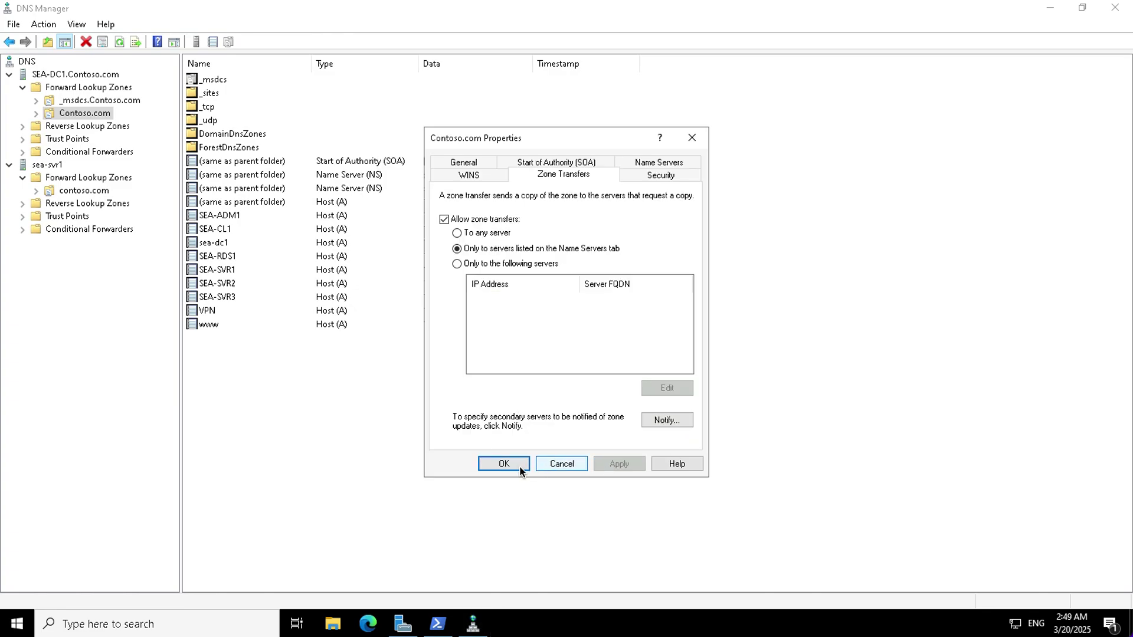
# Review the zone's list of automatically notified servers, accept it, and close the Contoso.com properties.
pyautogui.click(665, 419)
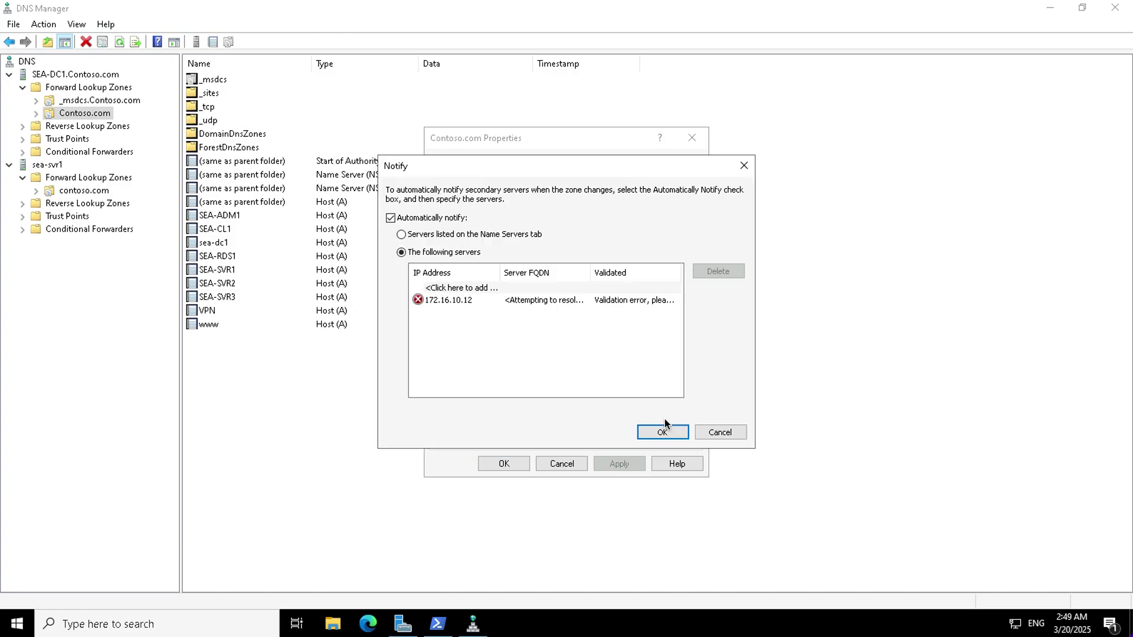
pyautogui.click(662, 431)
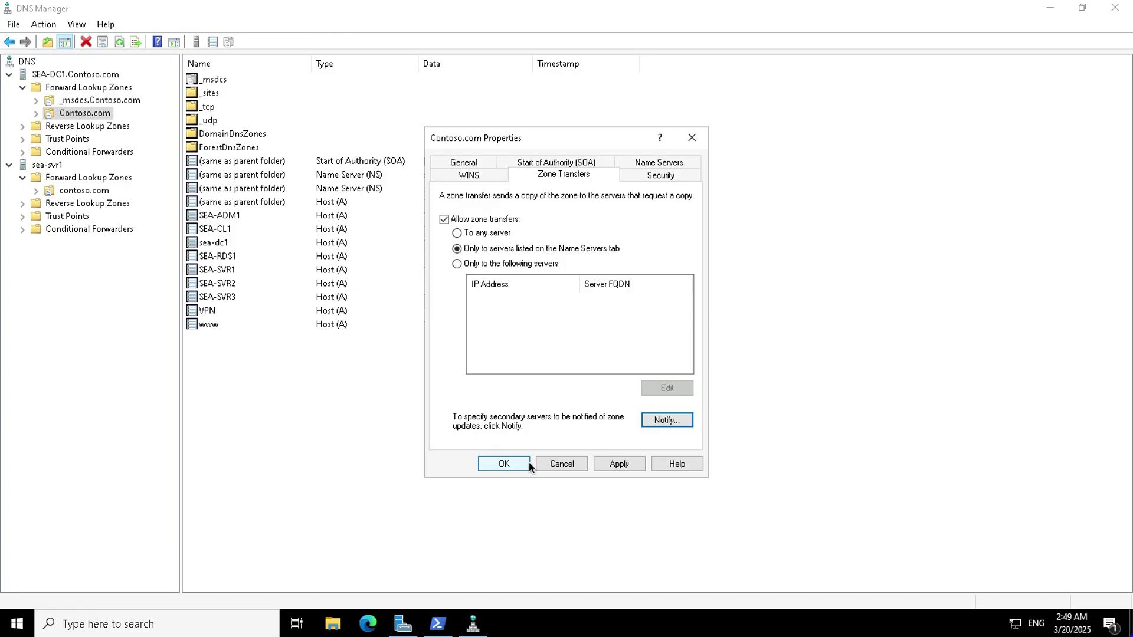
pyautogui.click(527, 463)
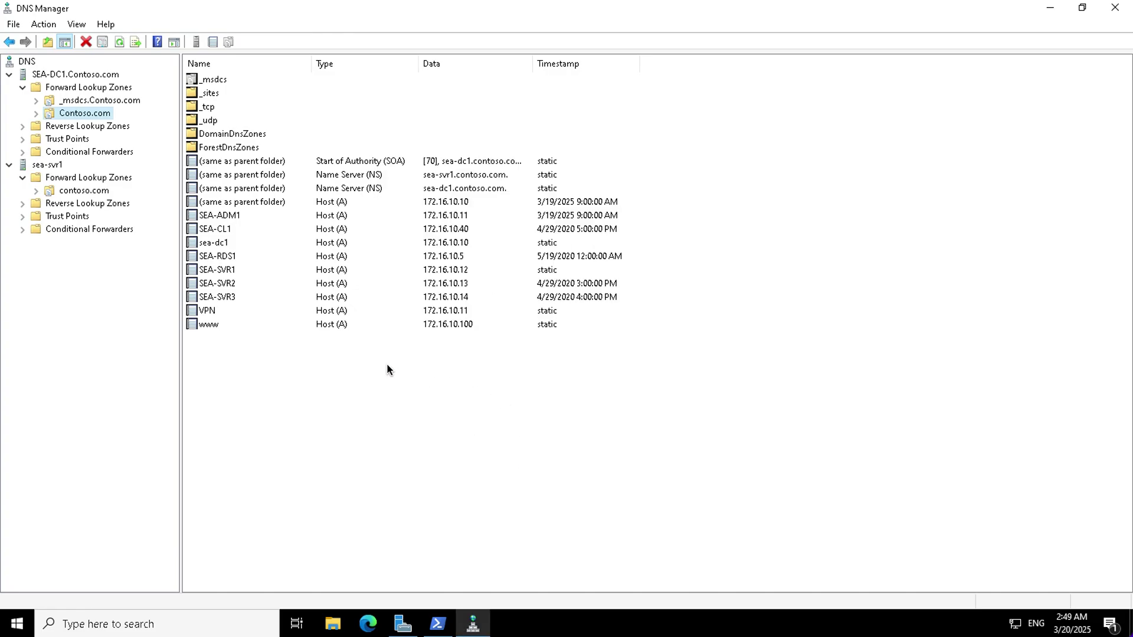
# Expand and refresh the secondary contoso.com zone on sea-svr1 to check for the replicated www record.
pyautogui.click(69, 192)
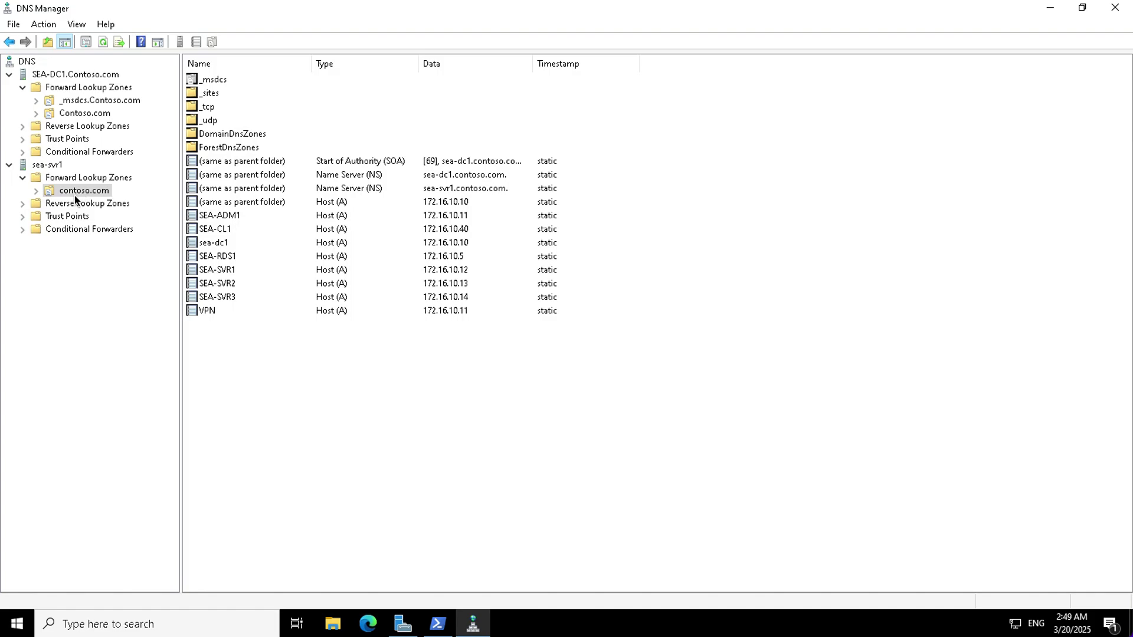
pyautogui.click(36, 192)
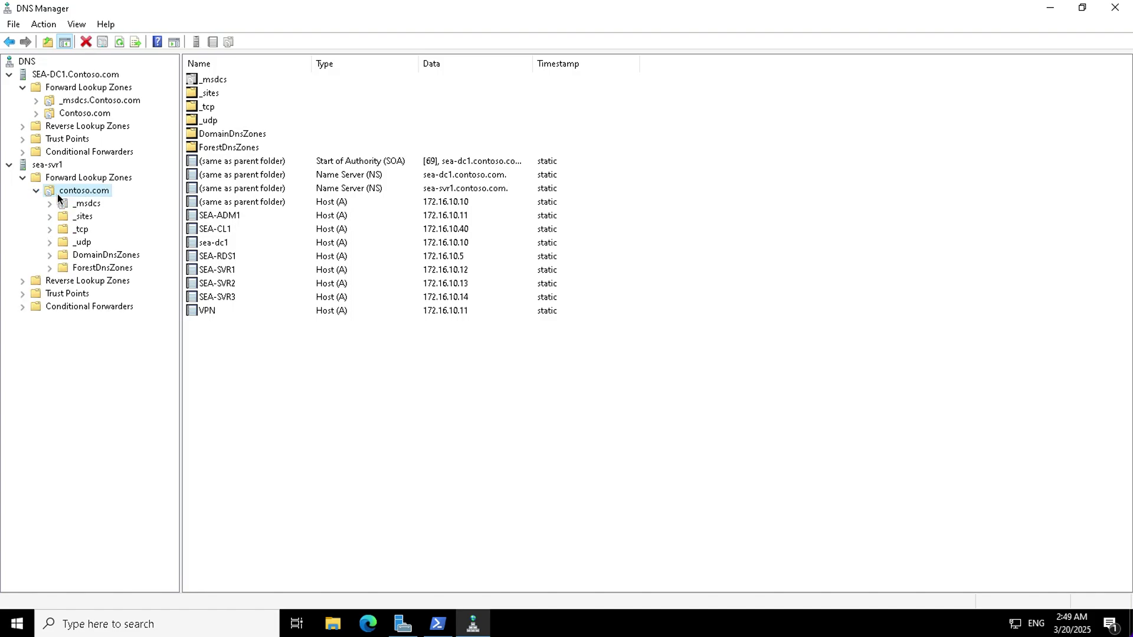
pyautogui.click(119, 41)
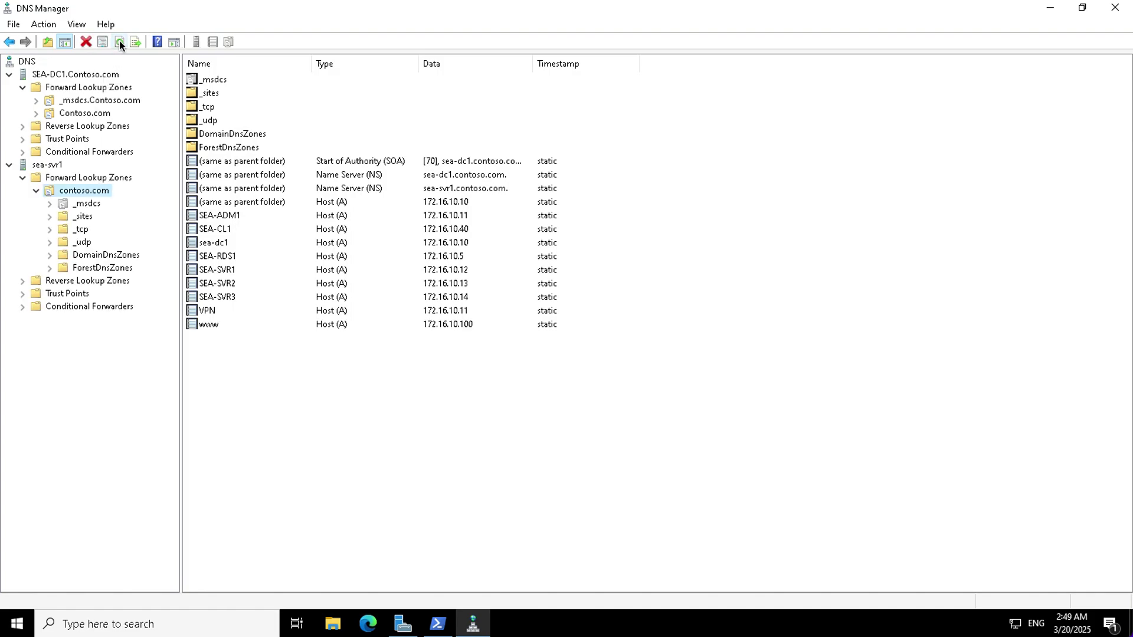